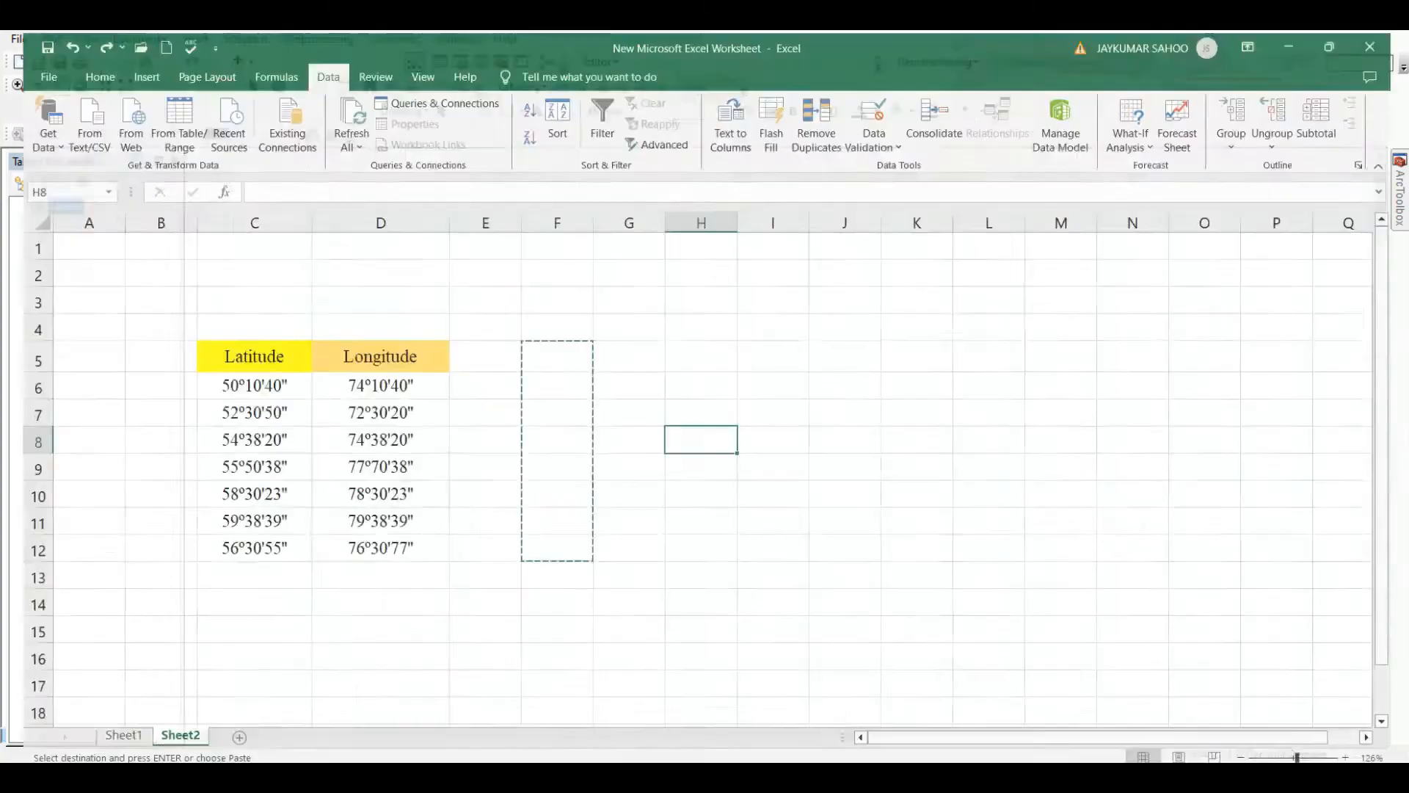
Insert three blank columns between the Latitude and Longitude columns.
left_click(833, 468)
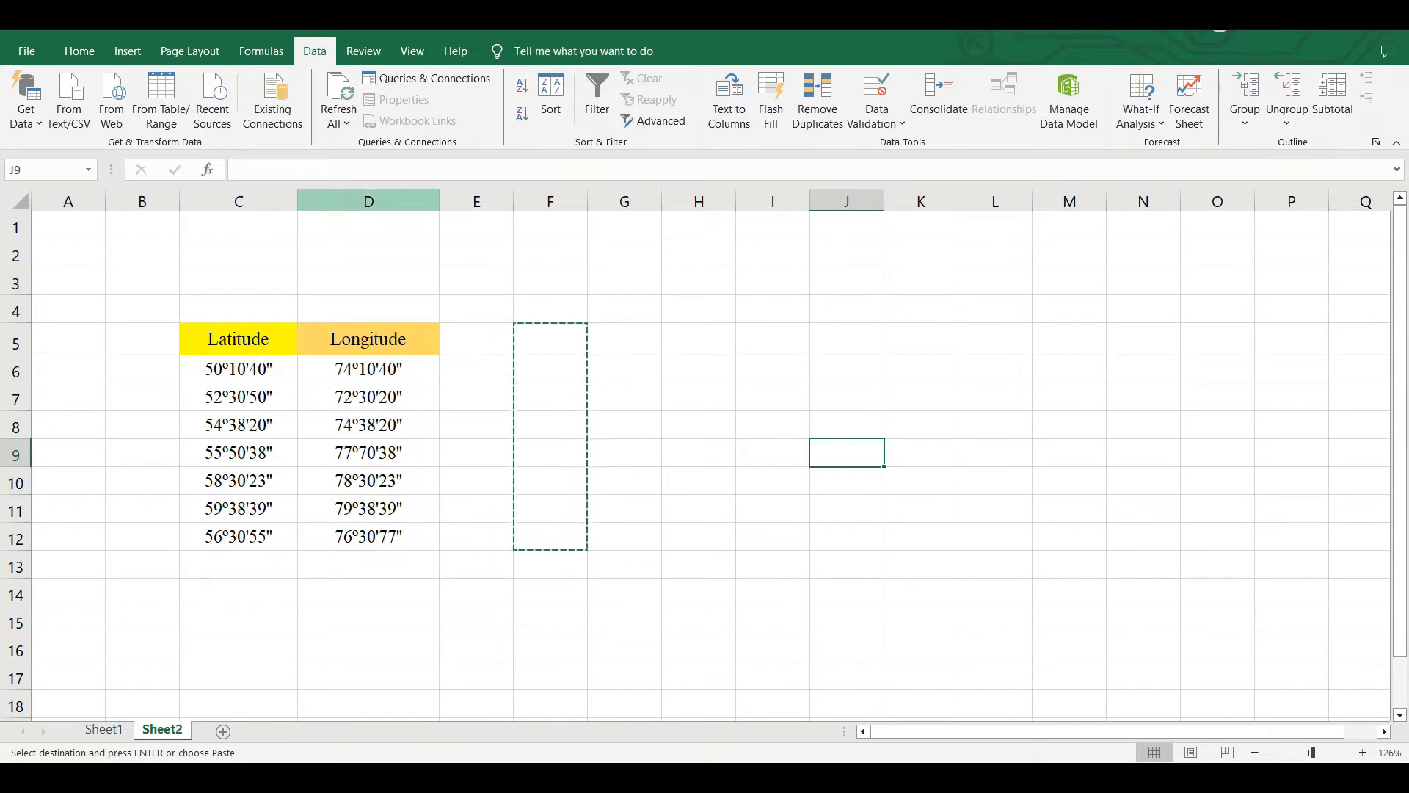
right_click(347, 203)
left_click(681, 332)
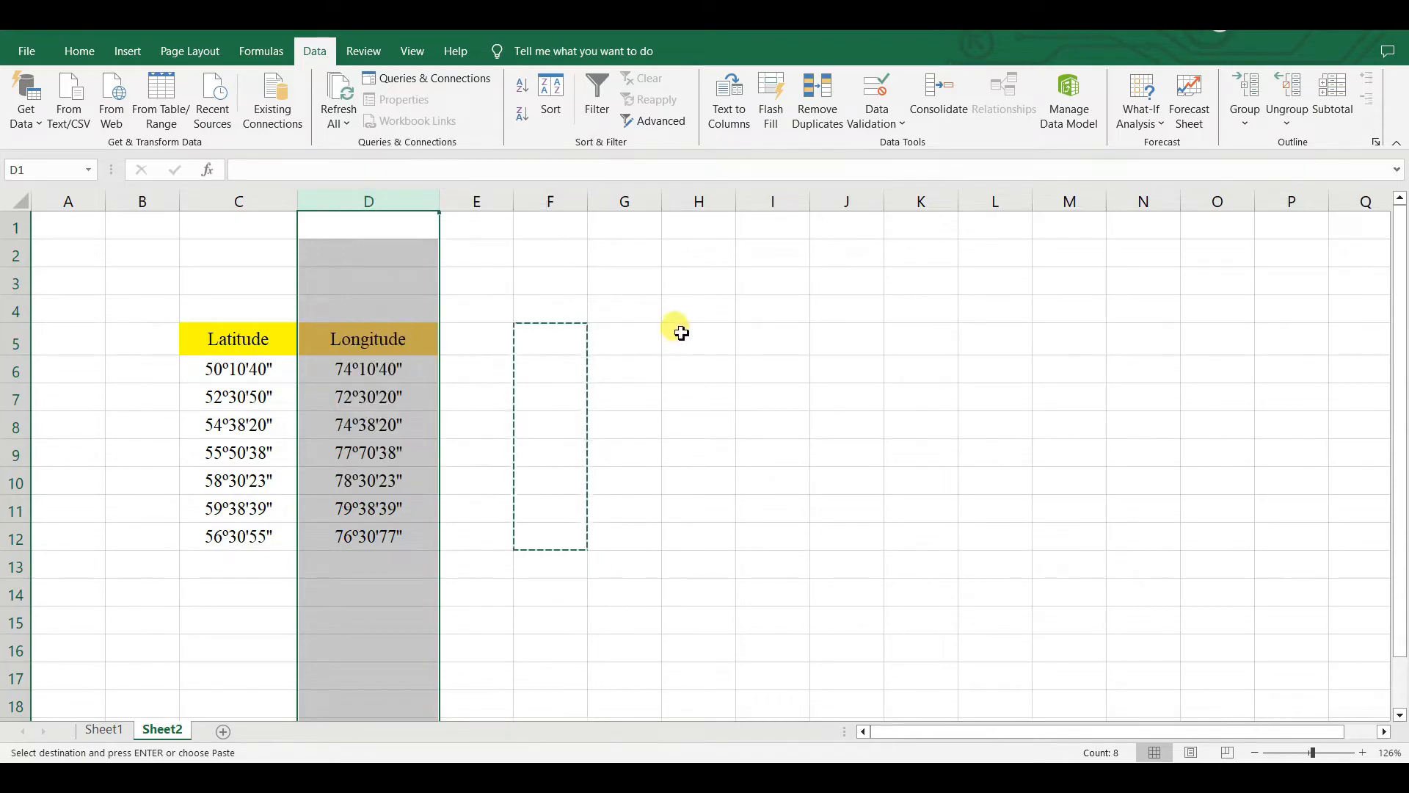
double_click(681, 333)
right_click(371, 201)
left_click(417, 353)
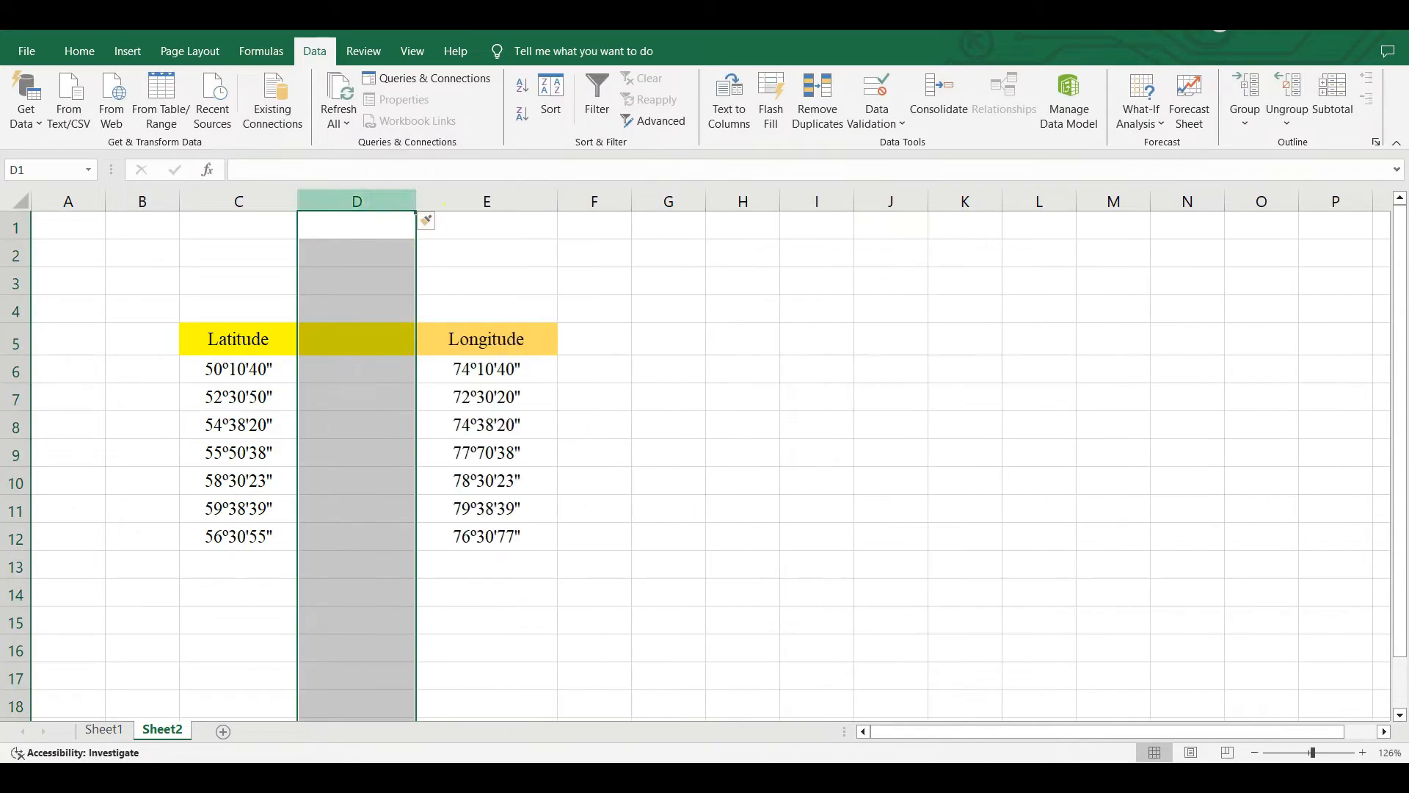
right_click(397, 202)
left_click(454, 369)
right_click(395, 203)
left_click(450, 365)
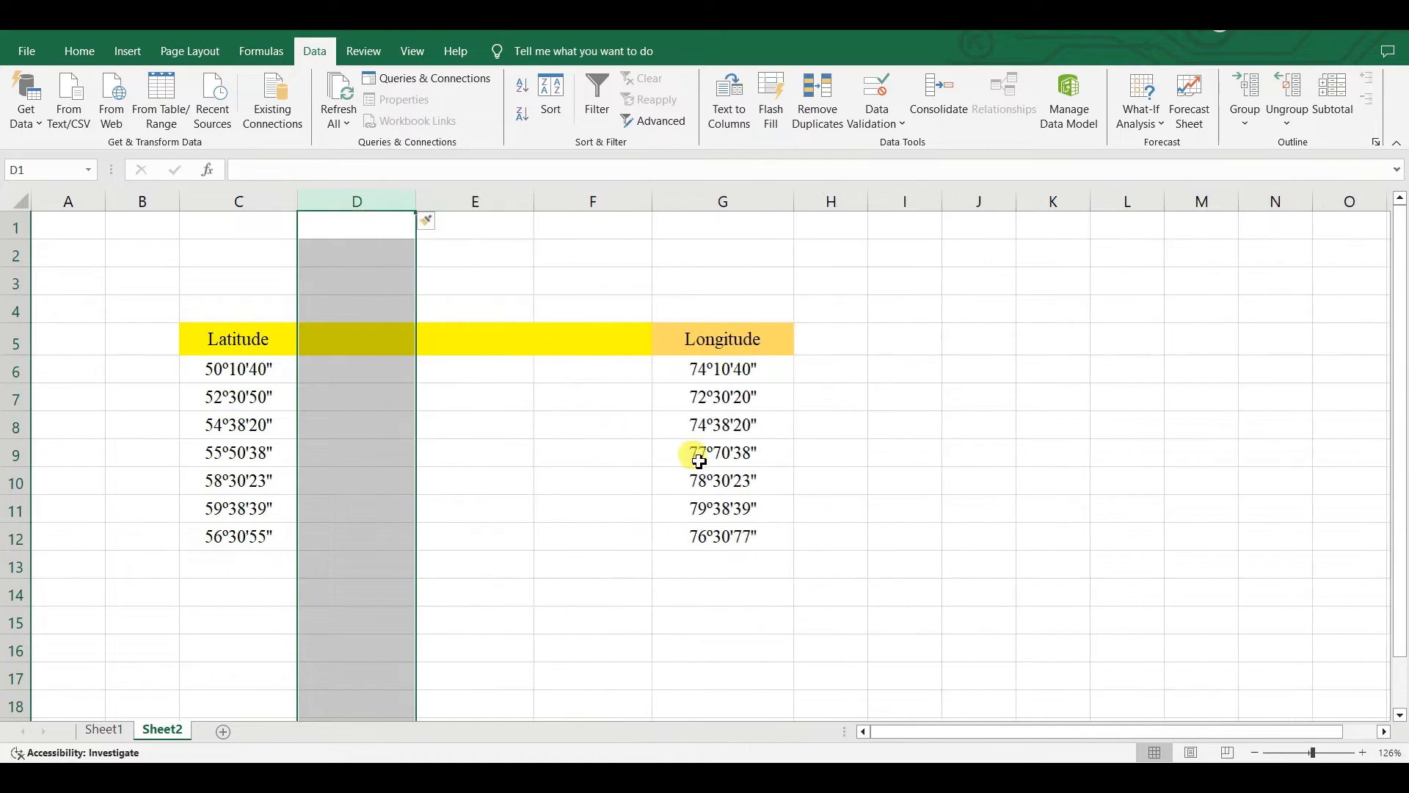
left_click(906, 511)
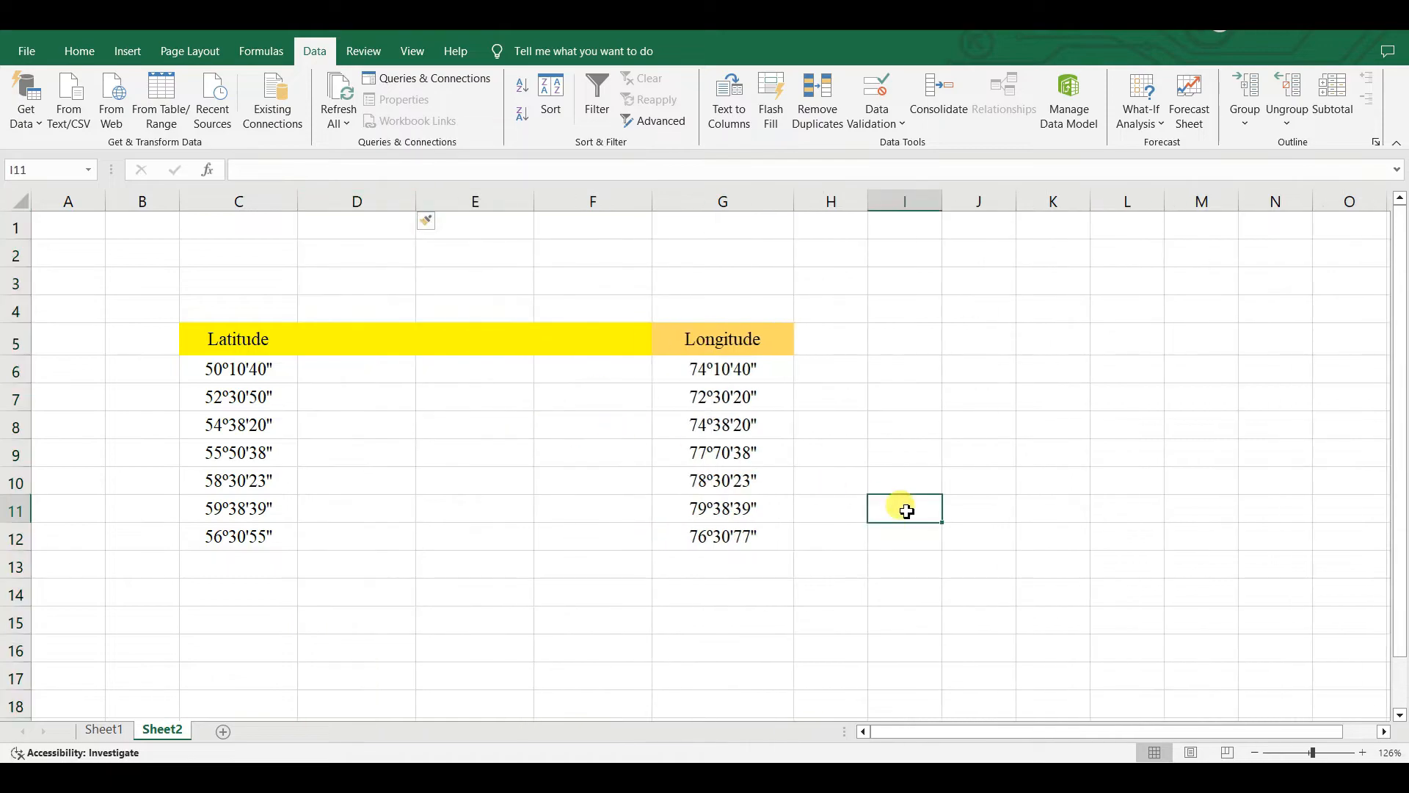
Copy the Latitude header from C5 into C4 directly above it.
left_click(259, 338)
key("ctrl+c")
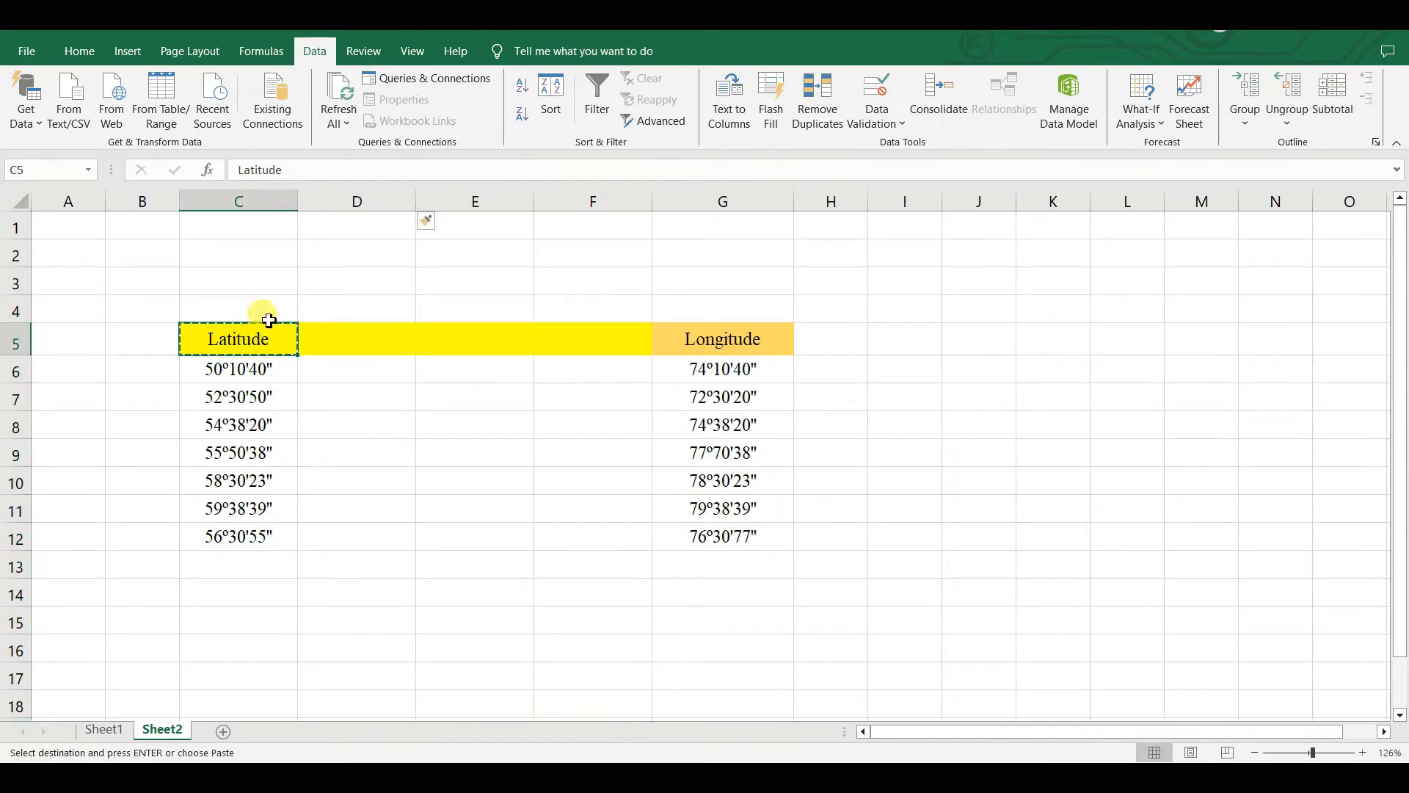
left_click(271, 312)
key("ctrl+v")
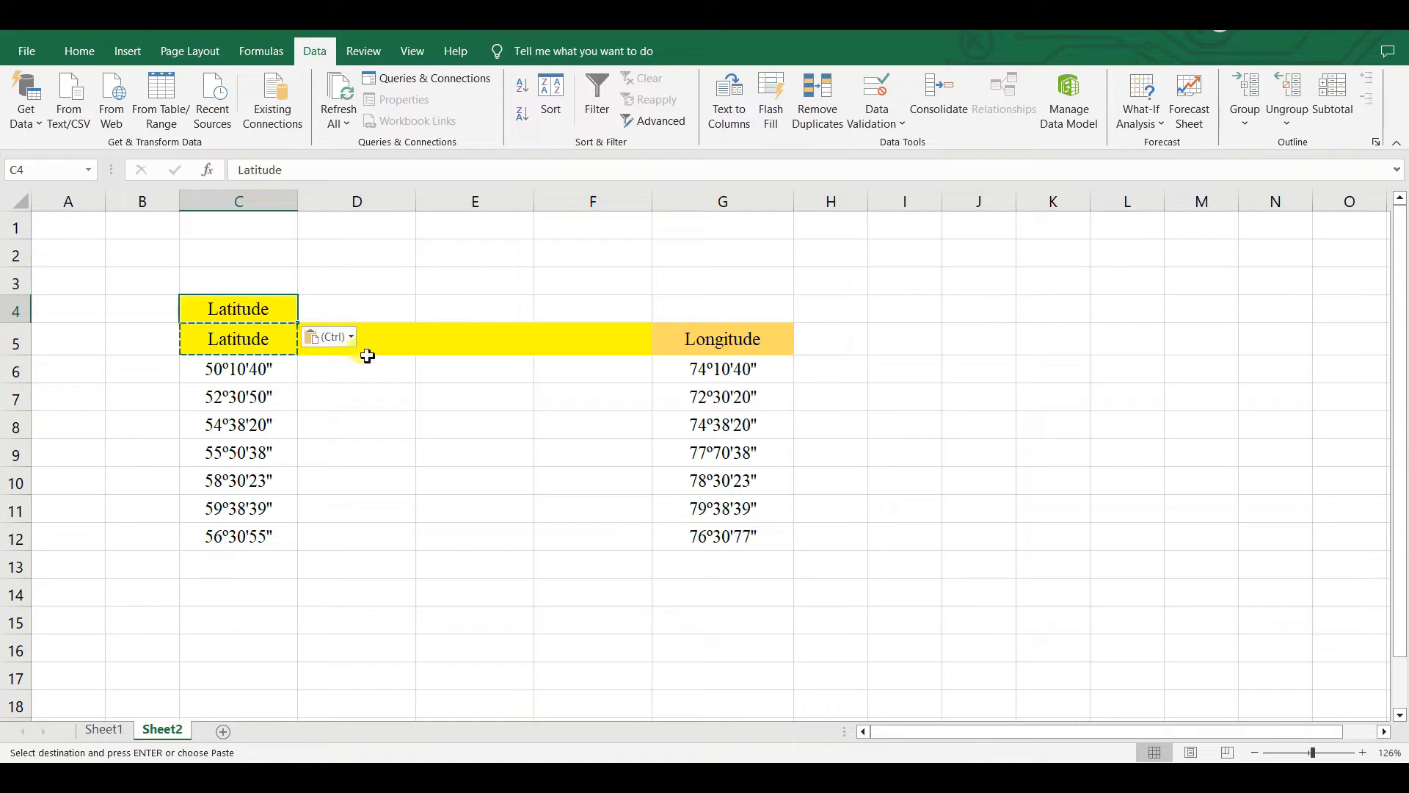
left_click(1122, 415)
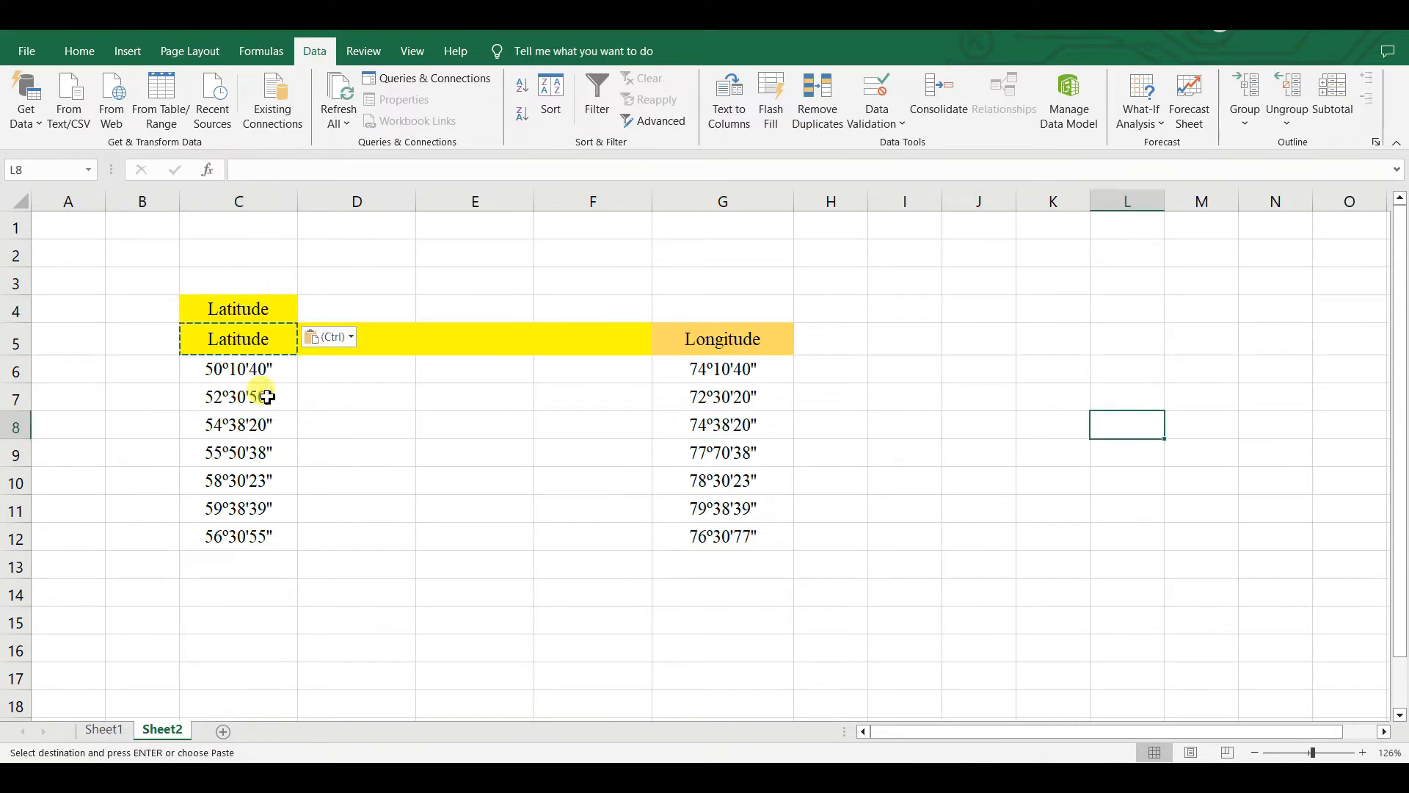
Split the latitude values in C6:C12 with Text to Columns as delimited data, using º as the custom delimiter.
left_click_drag(263, 376, 251, 455)
left_click(443, 455)
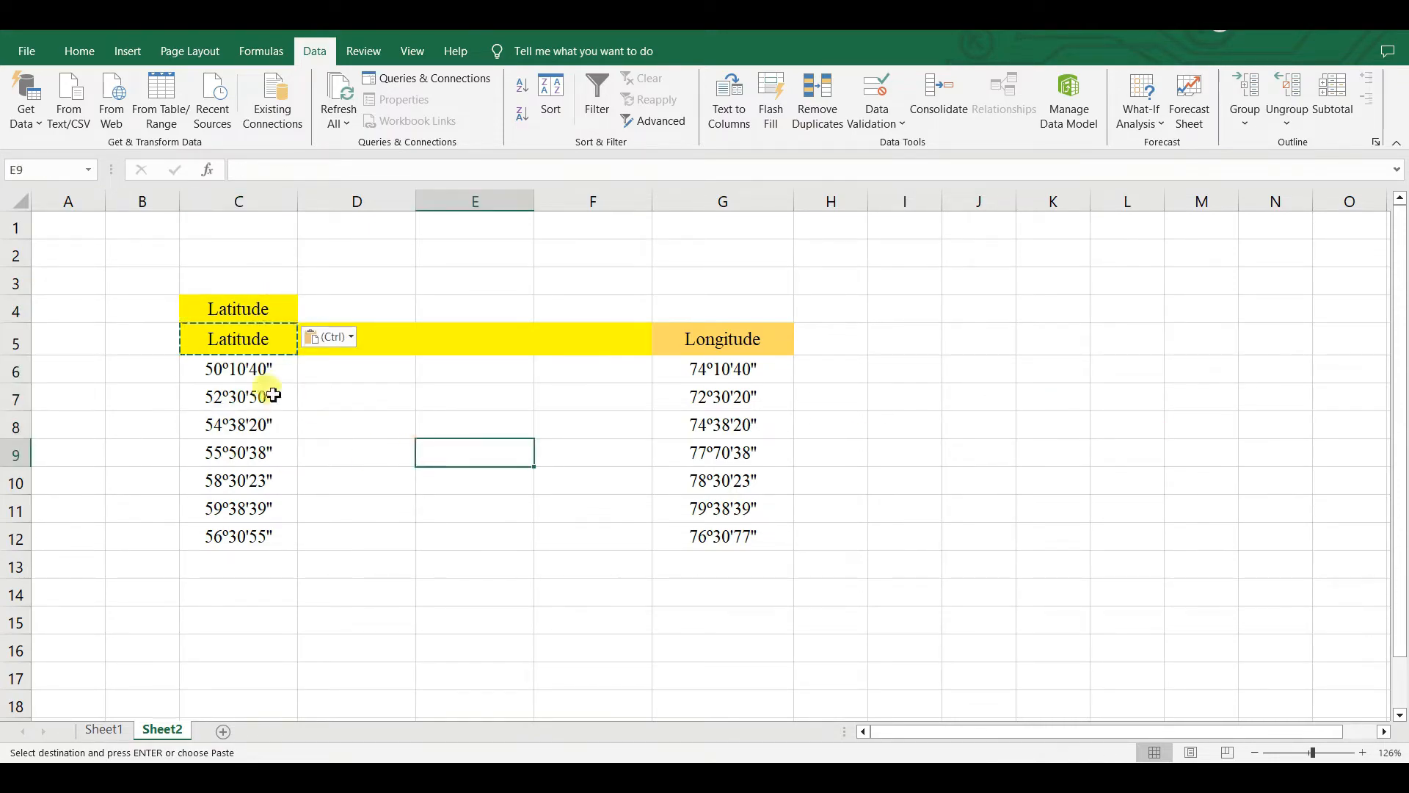
left_click_drag(249, 371, 237, 530)
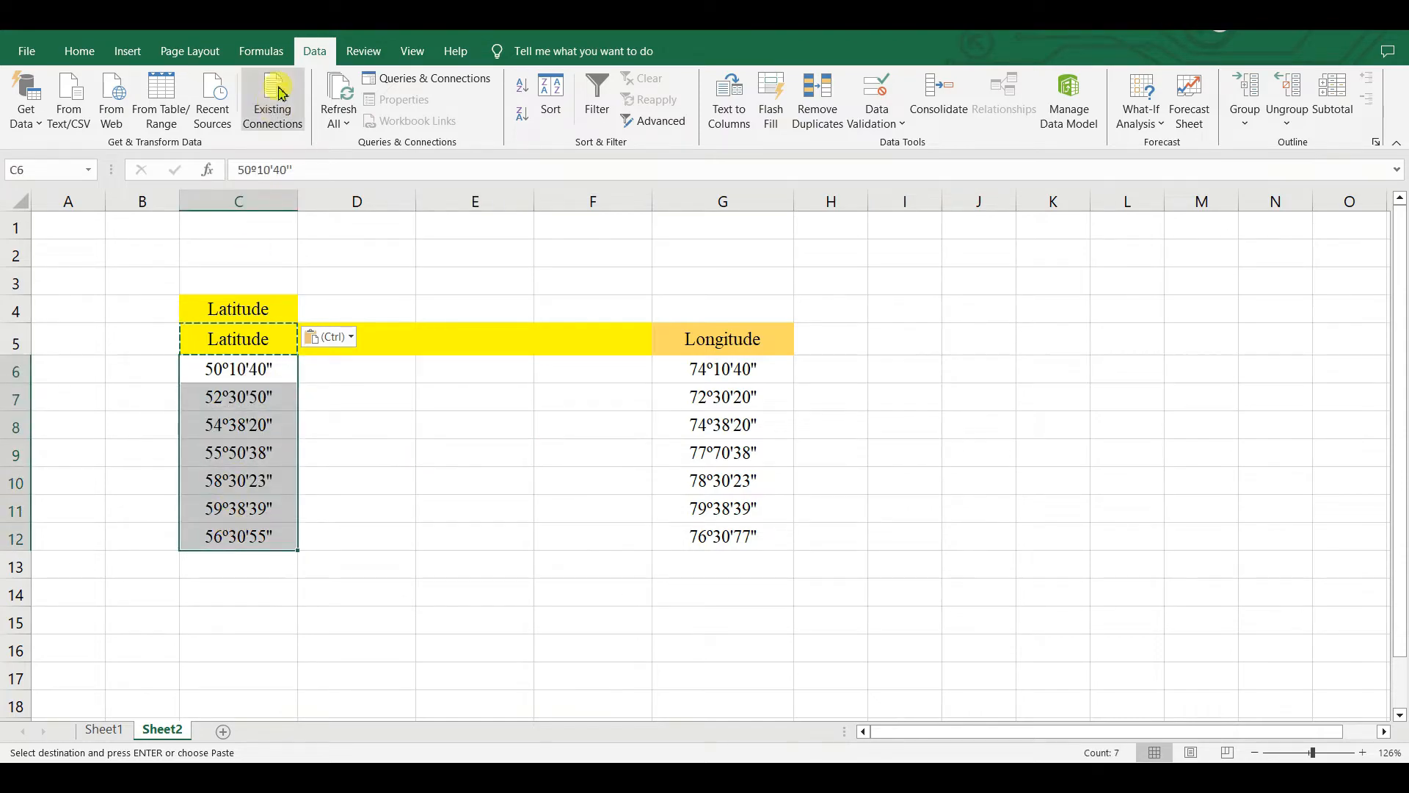
left_click(733, 109)
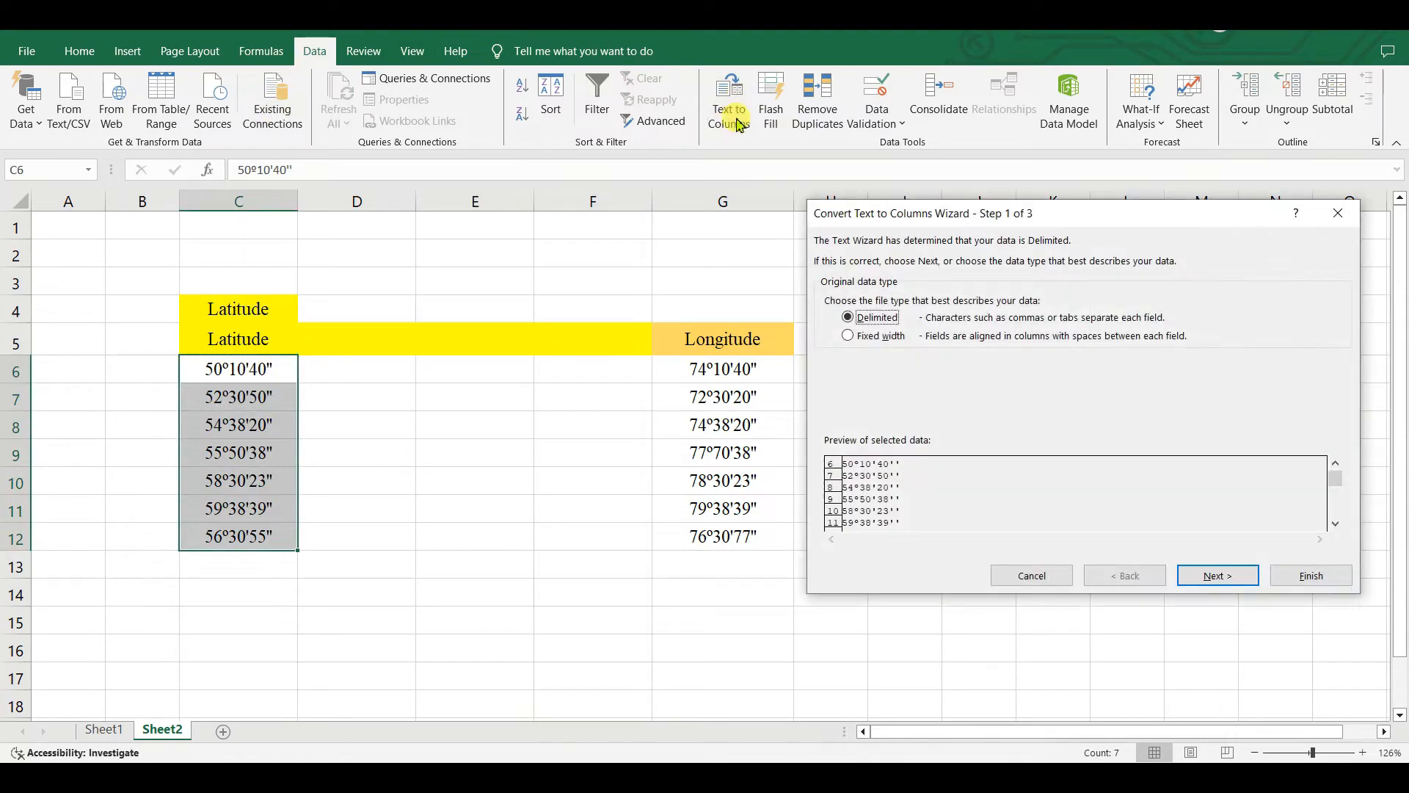
left_click(1217, 577)
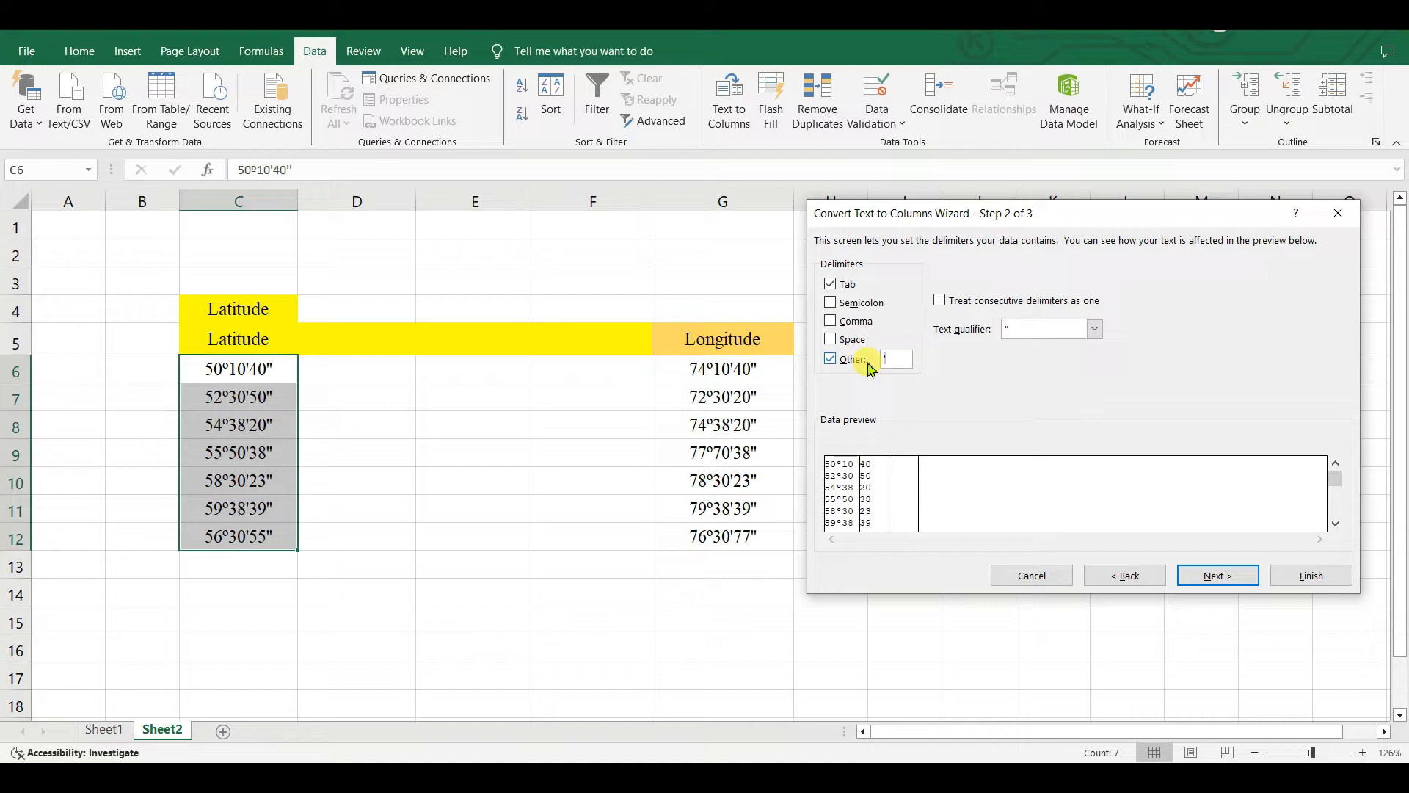
type("°")
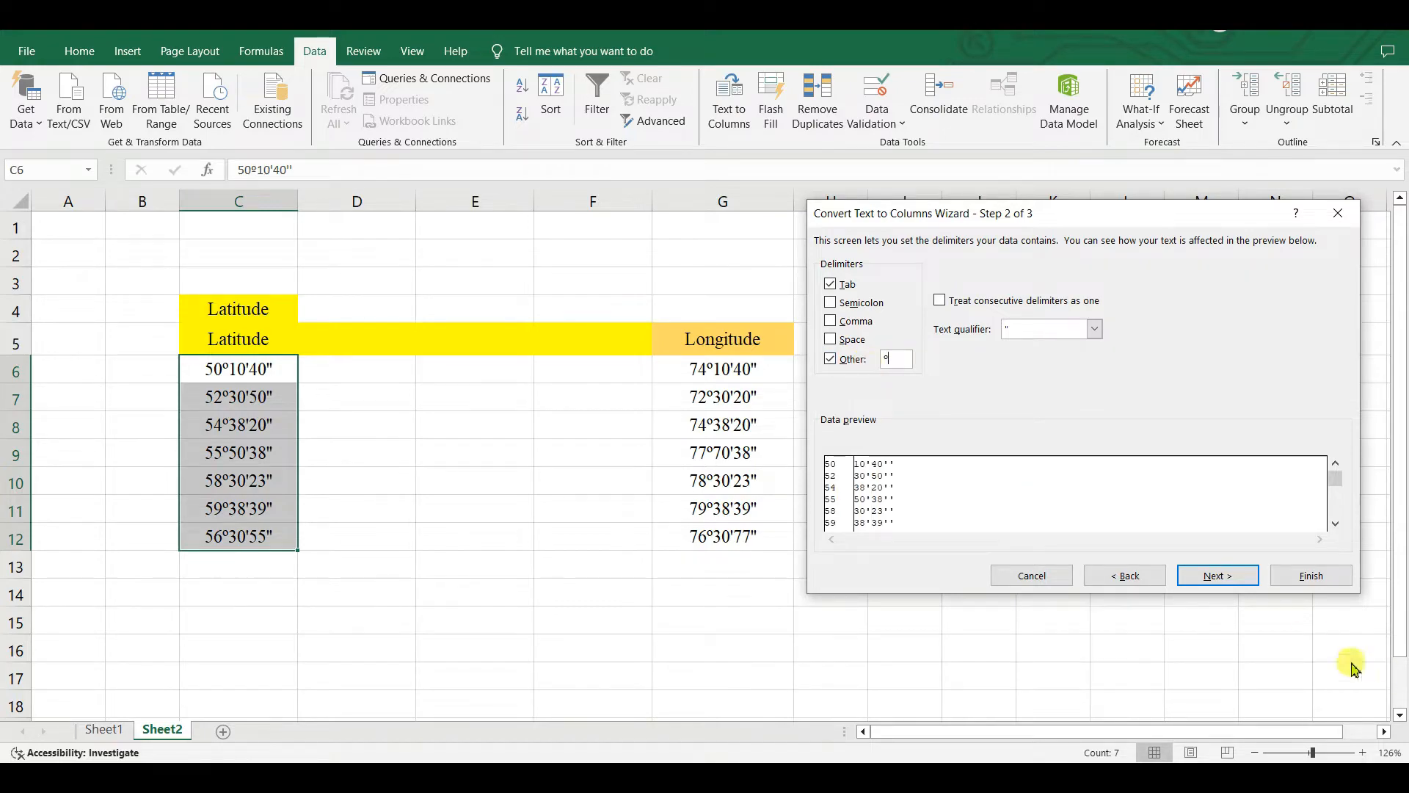
left_click(1218, 576)
left_click(1307, 576)
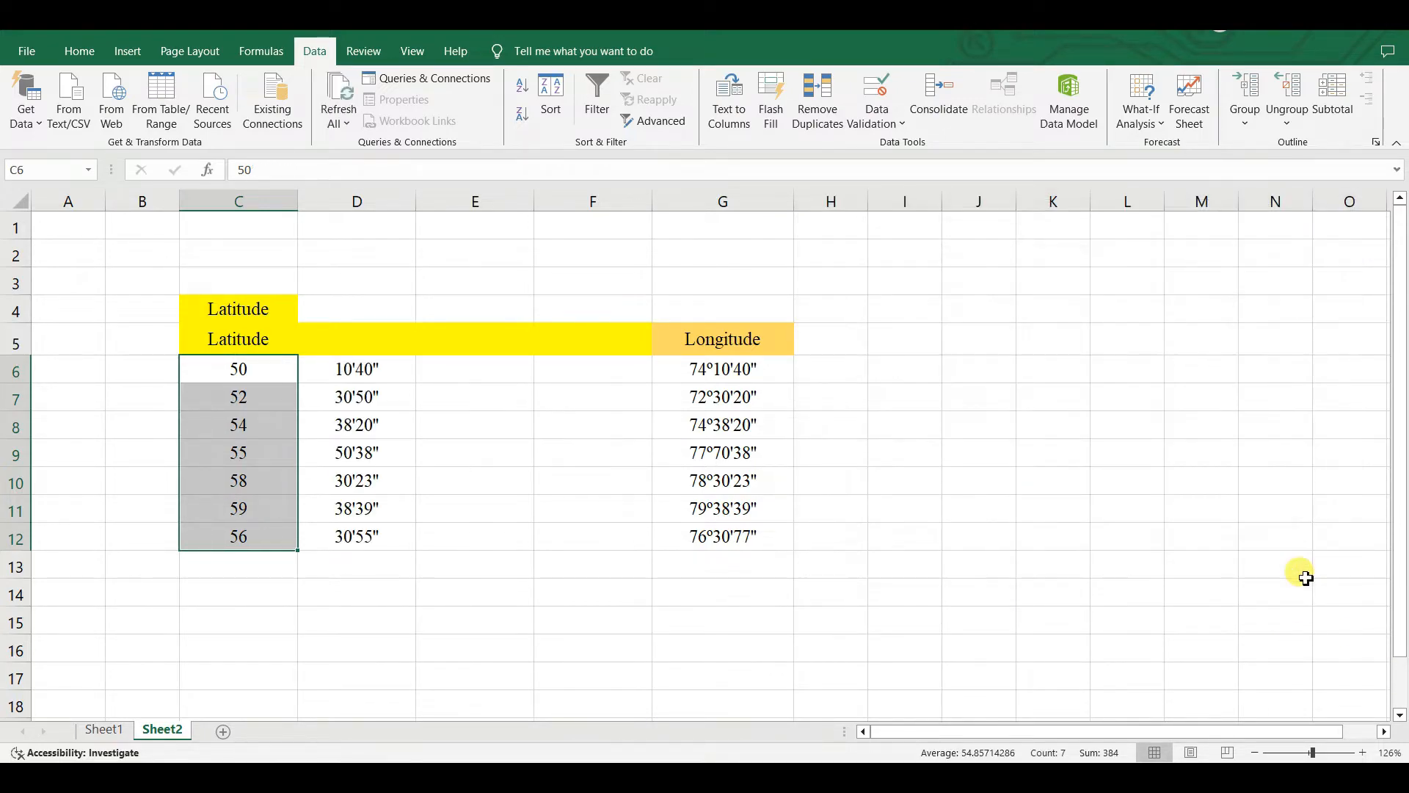
left_click(362, 345)
left_click(394, 393)
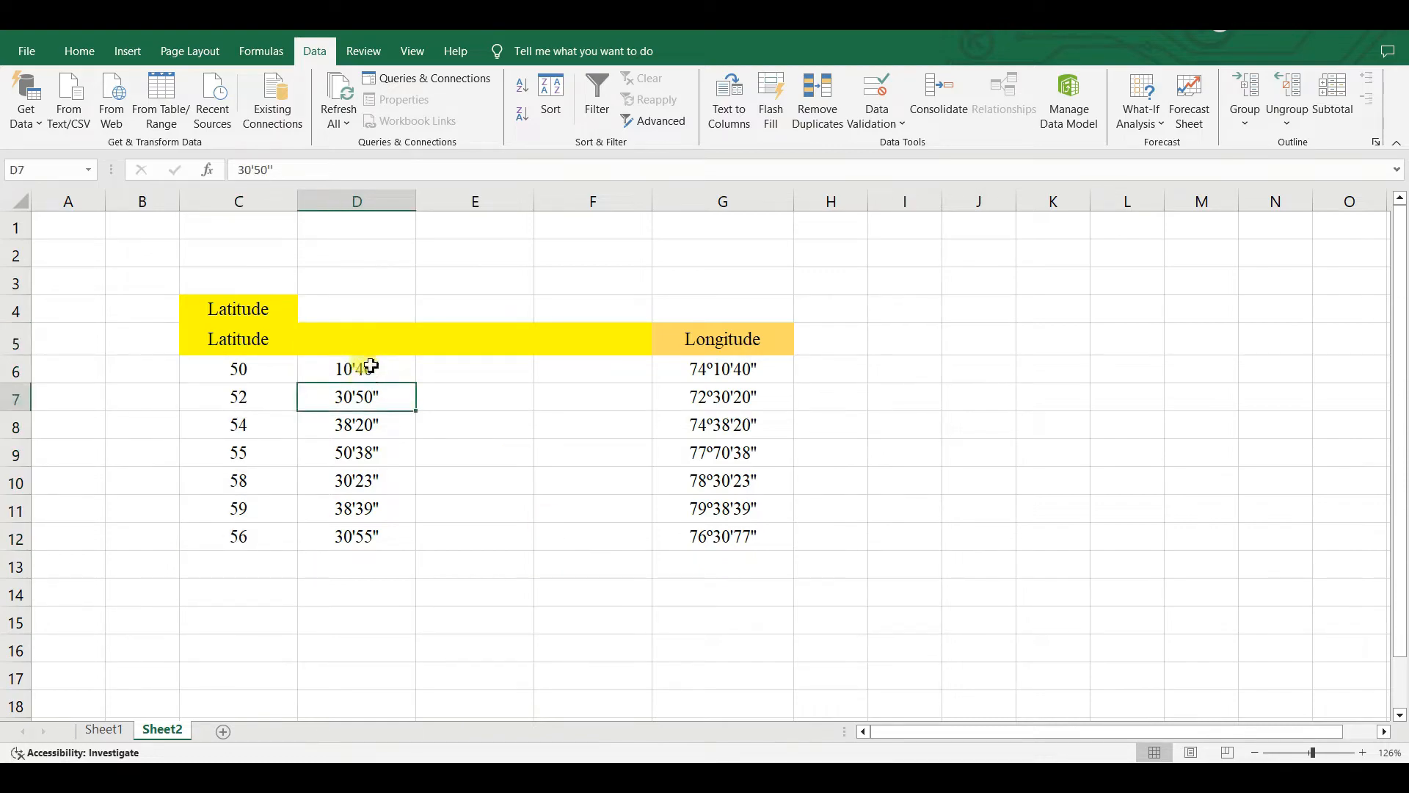
left_click_drag(368, 365, 373, 535)
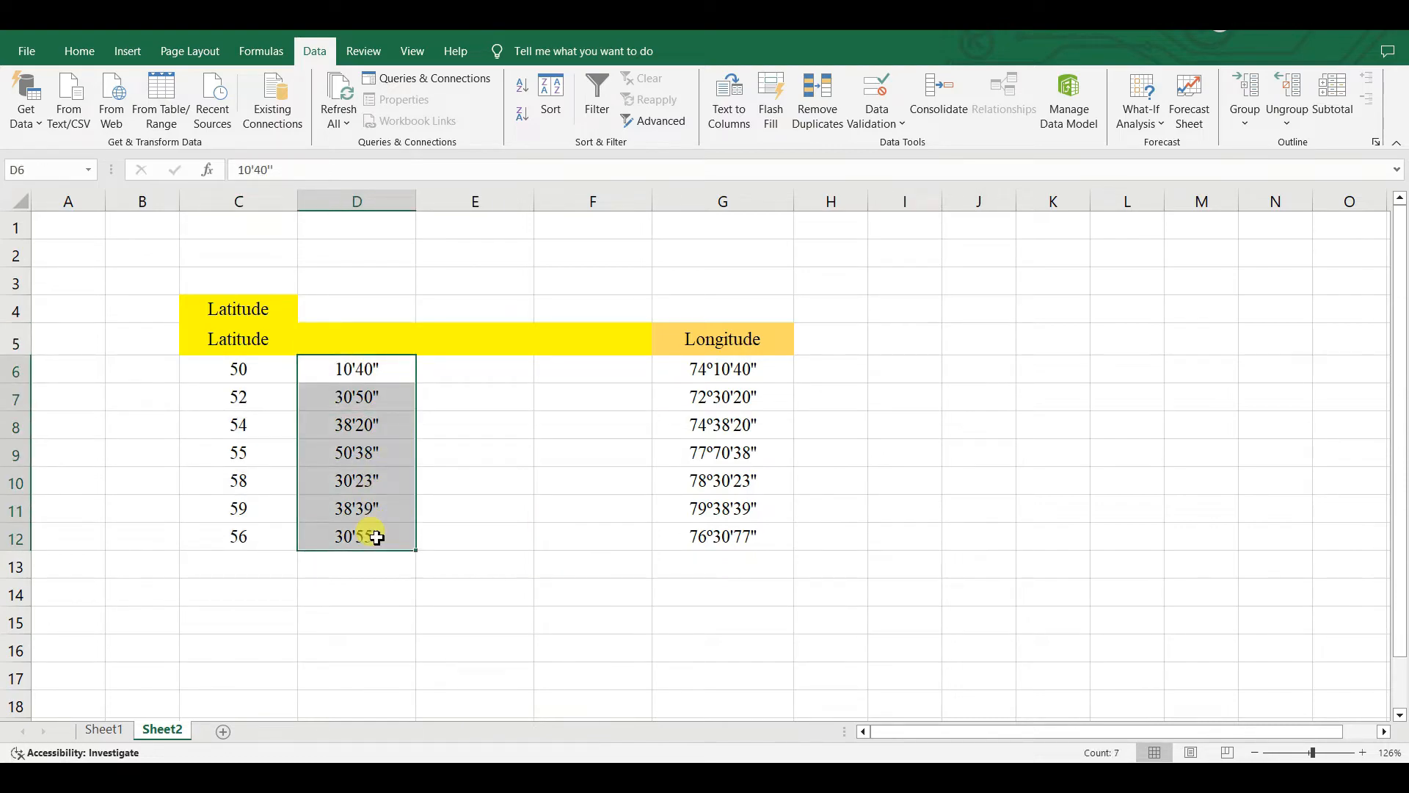
left_click(734, 98)
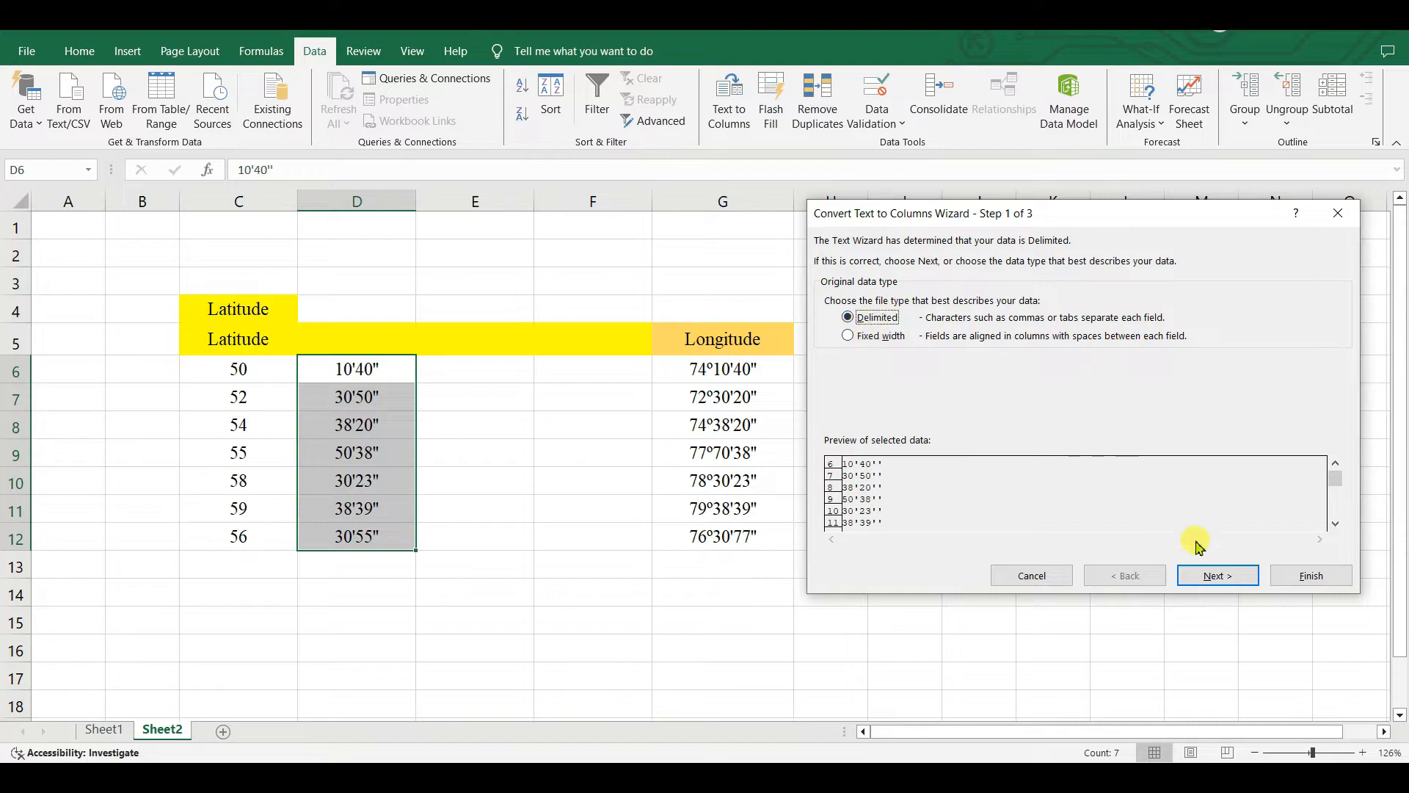
left_click(1217, 575)
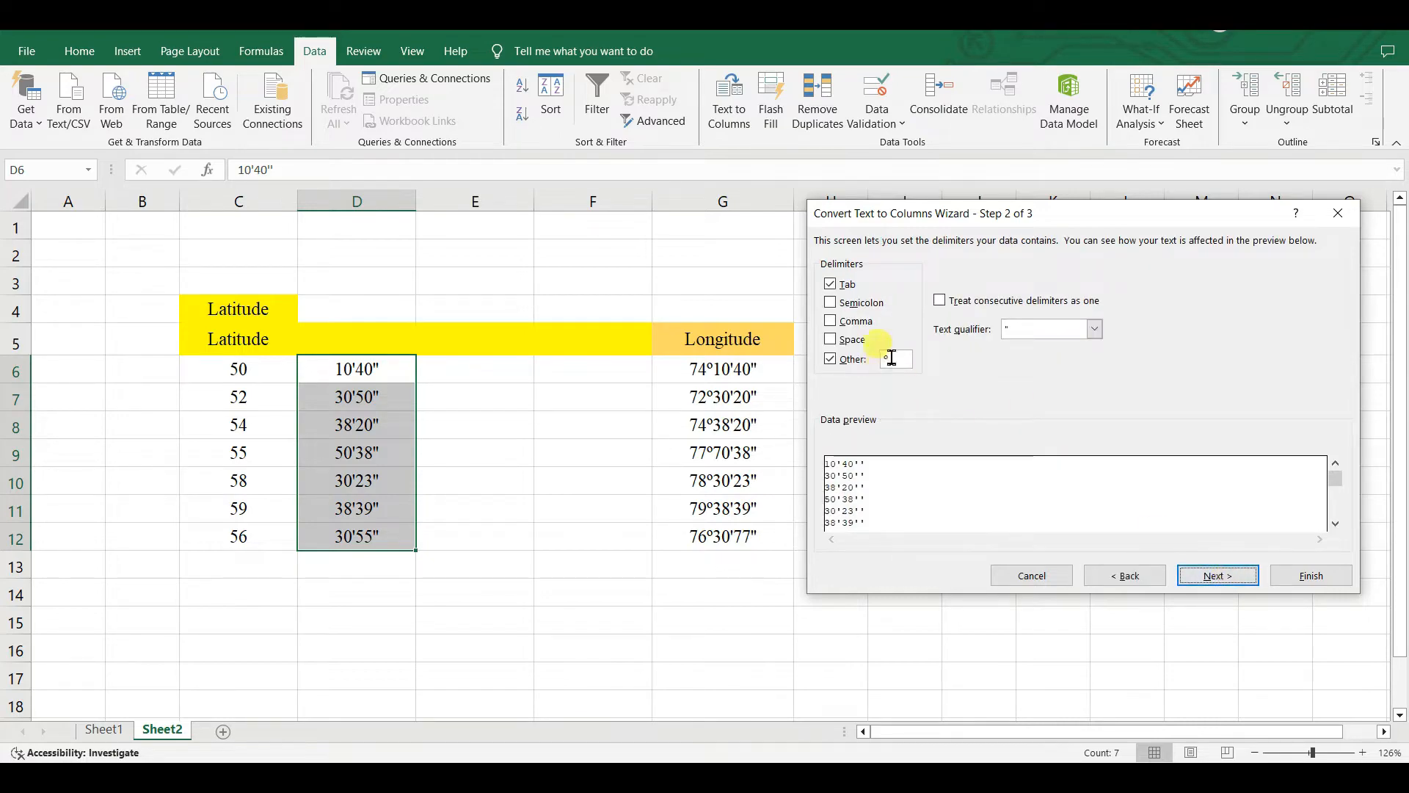
type("'")
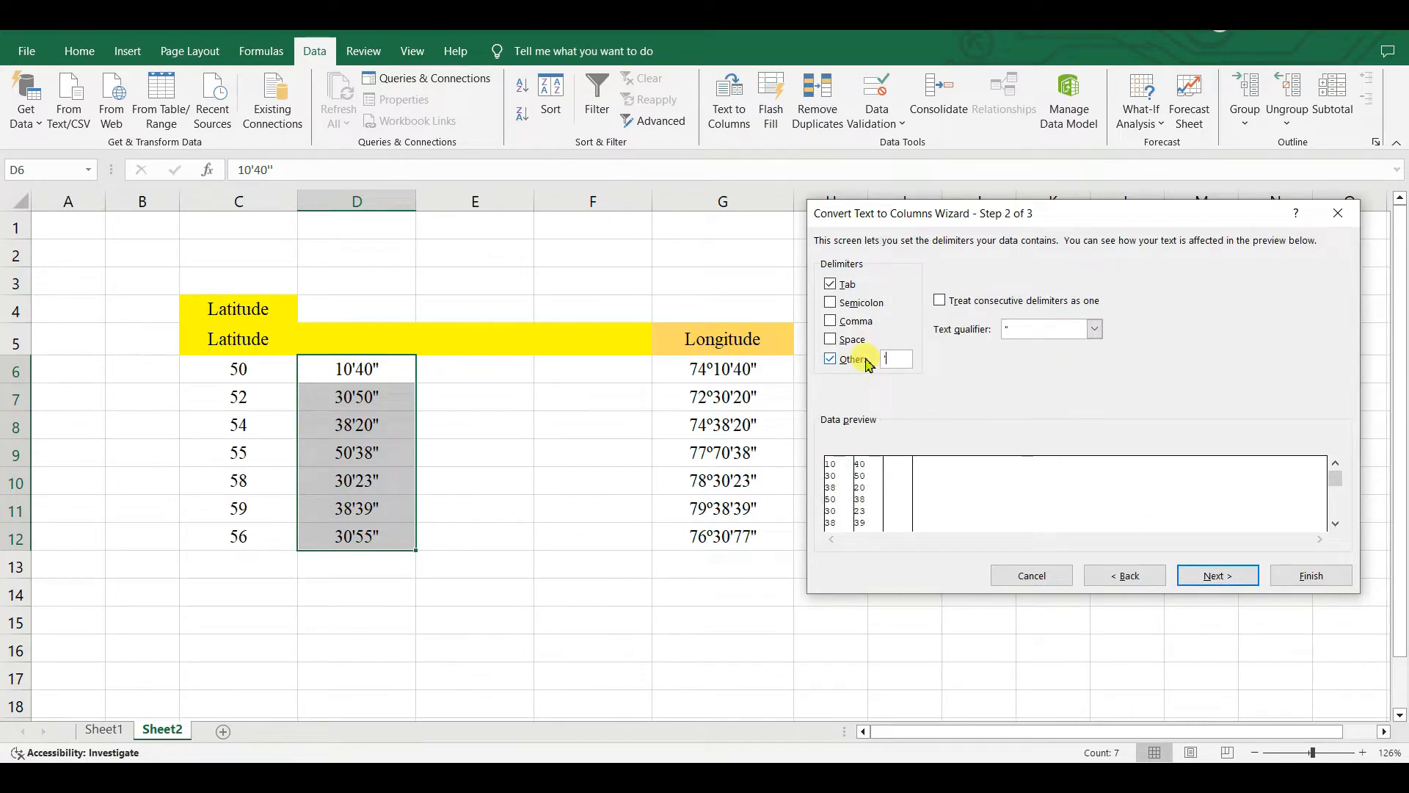
left_click(1212, 575)
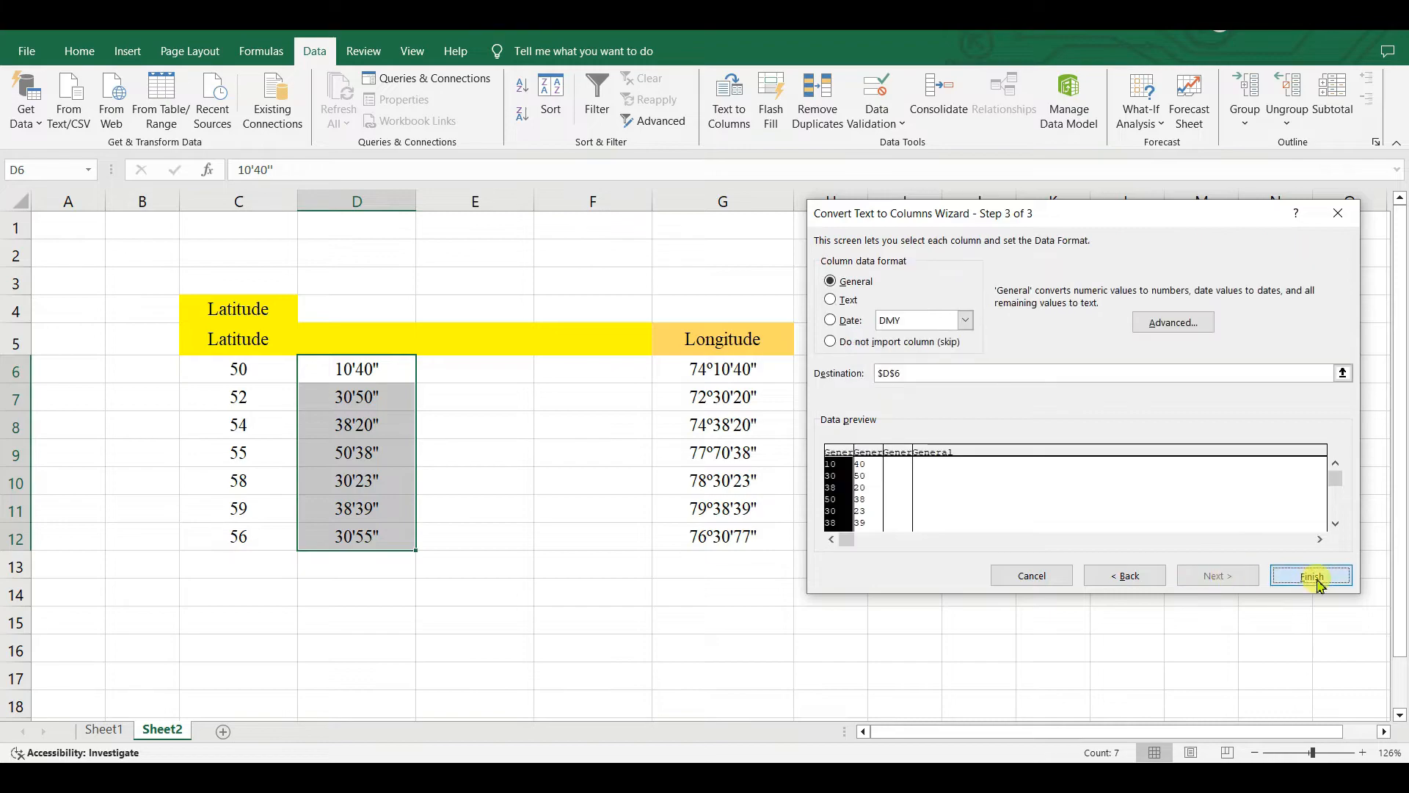
left_click(1291, 575)
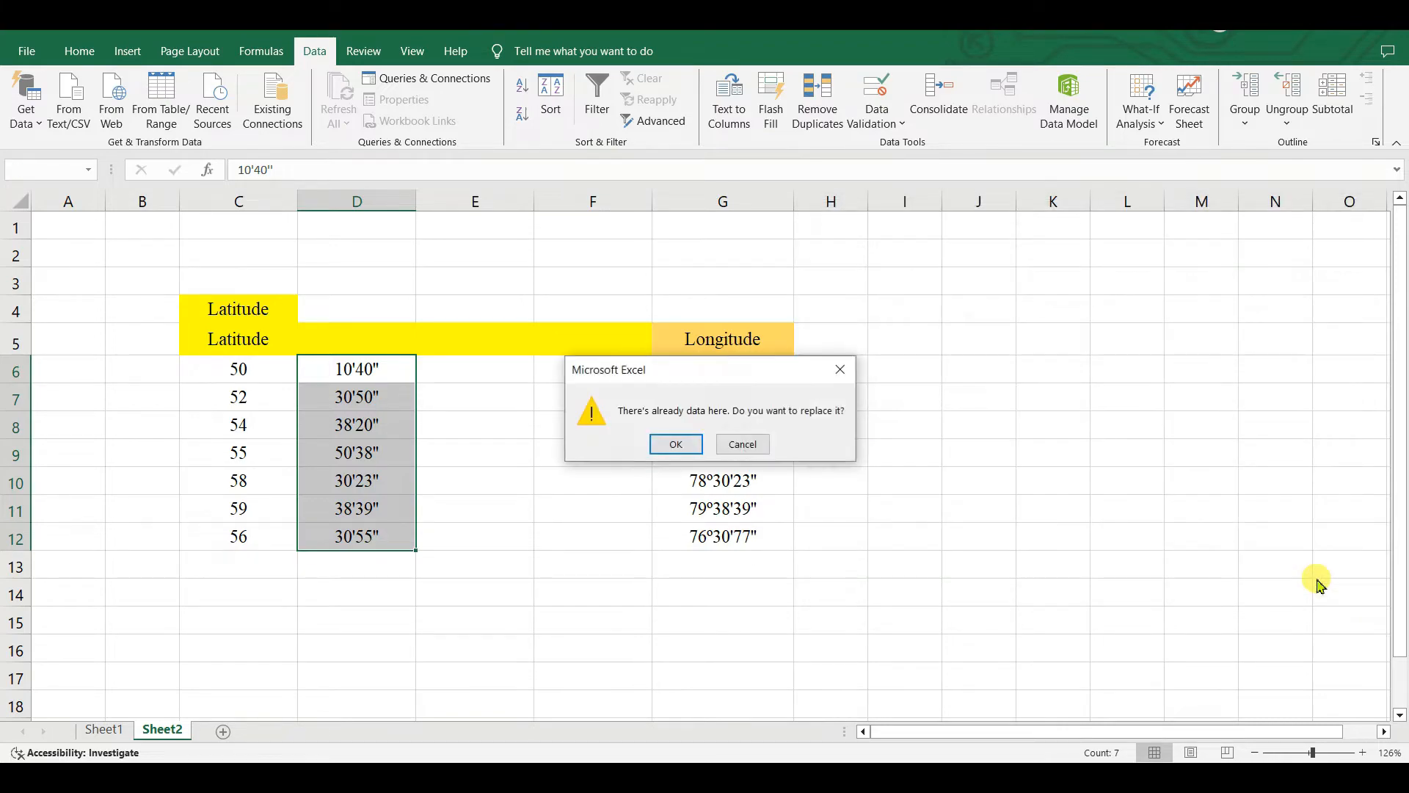
left_click(675, 445)
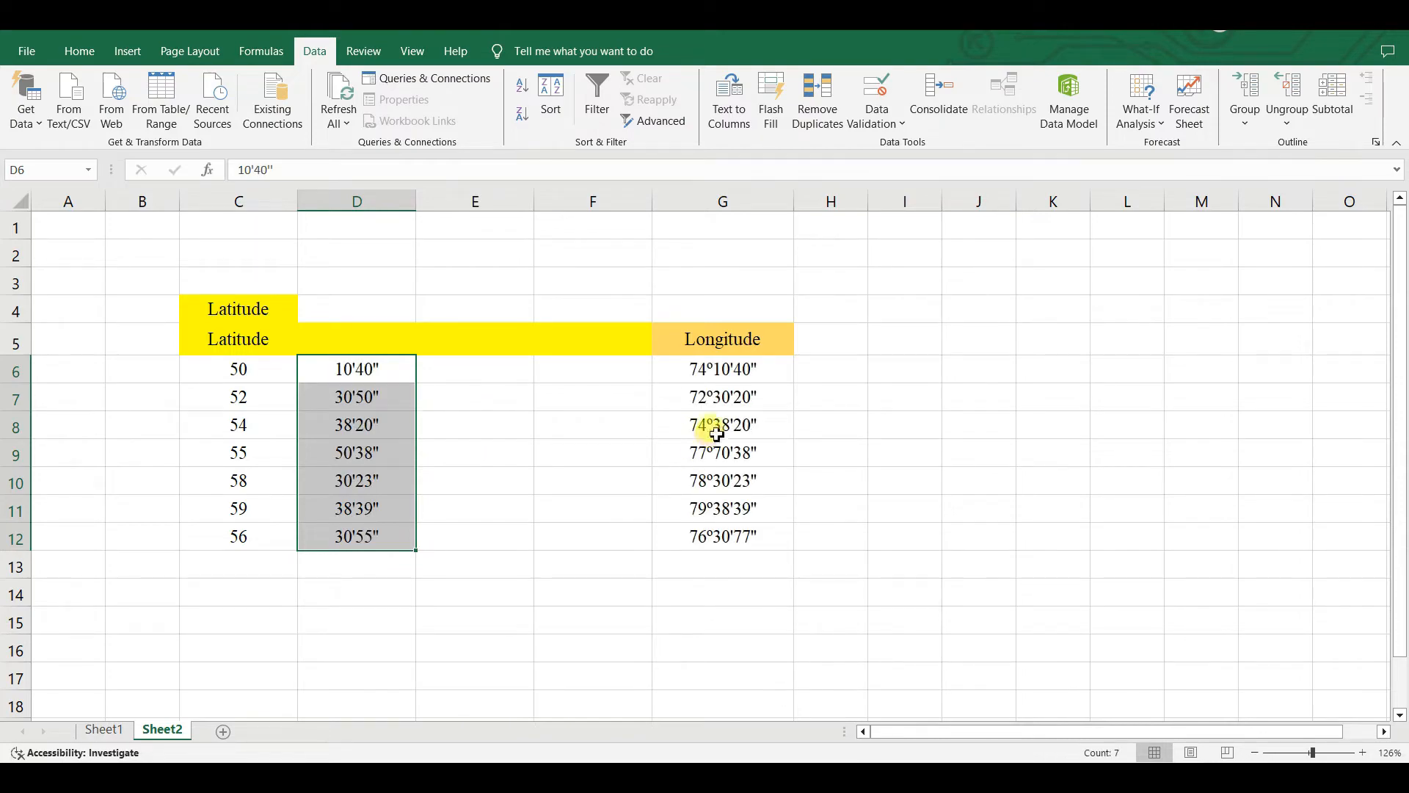
Copy the Longitude column G5:G12 as values to L5 and widen column L to fit.
left_click_drag(720, 340, 745, 526)
key("ctrl+c")
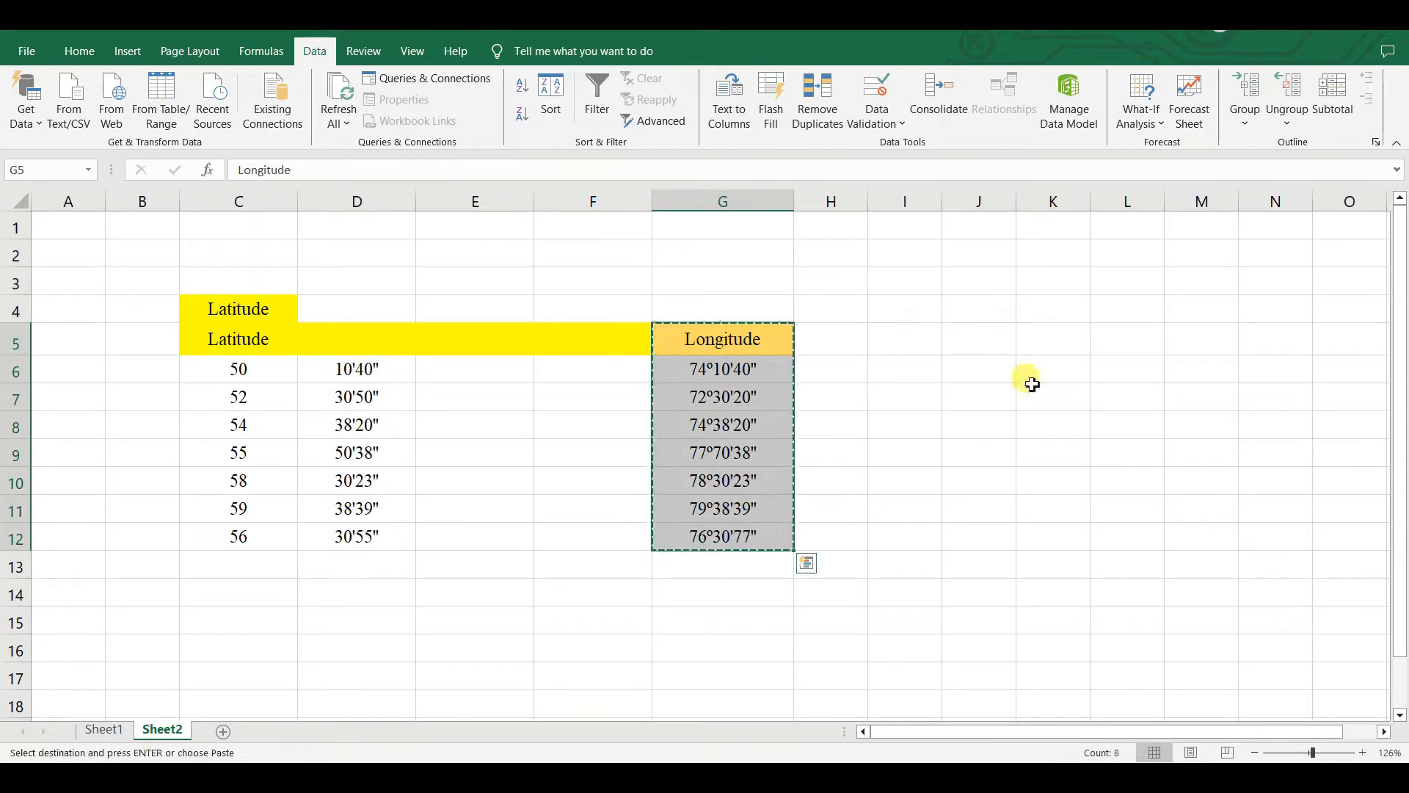
left_click(1125, 339)
right_click(1125, 339)
left_click(1178, 420)
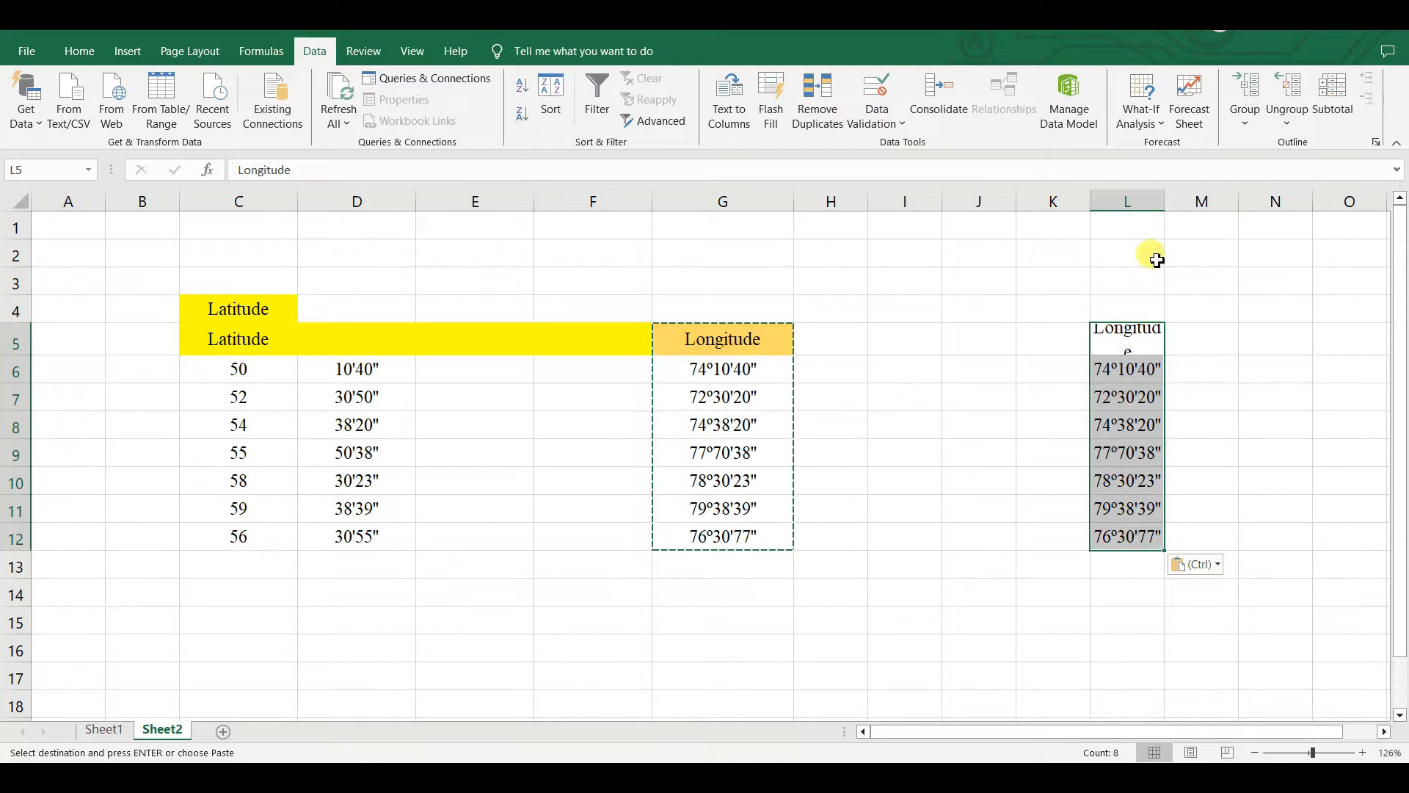
left_click_drag(1164, 201, 1181, 201)
left_click(978, 508)
Split the minutes and seconds in D6:D12 with Text to Columns at the apostrophe delimiter, replacing the existing data in the destination cells.
left_click_drag(364, 369, 343, 524)
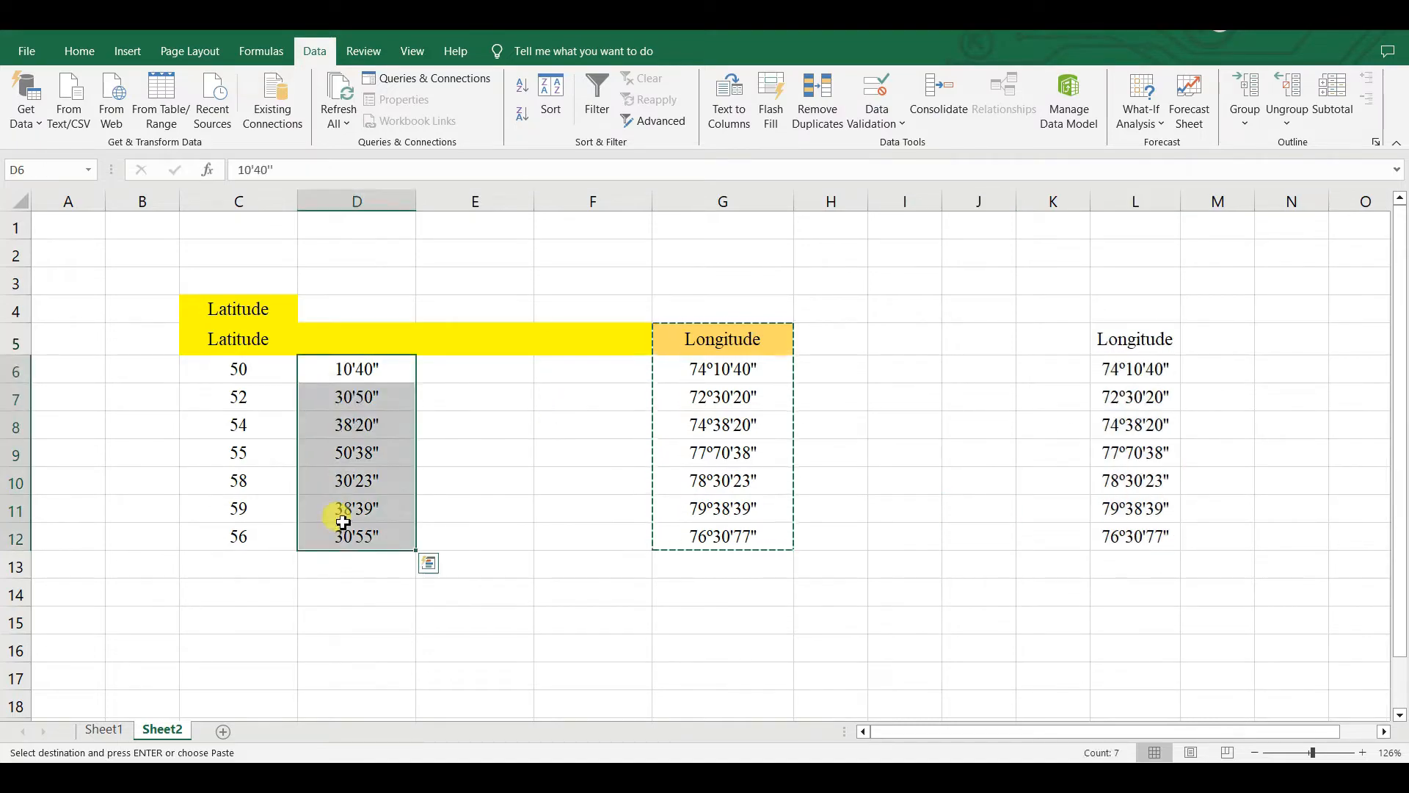
left_click(729, 102)
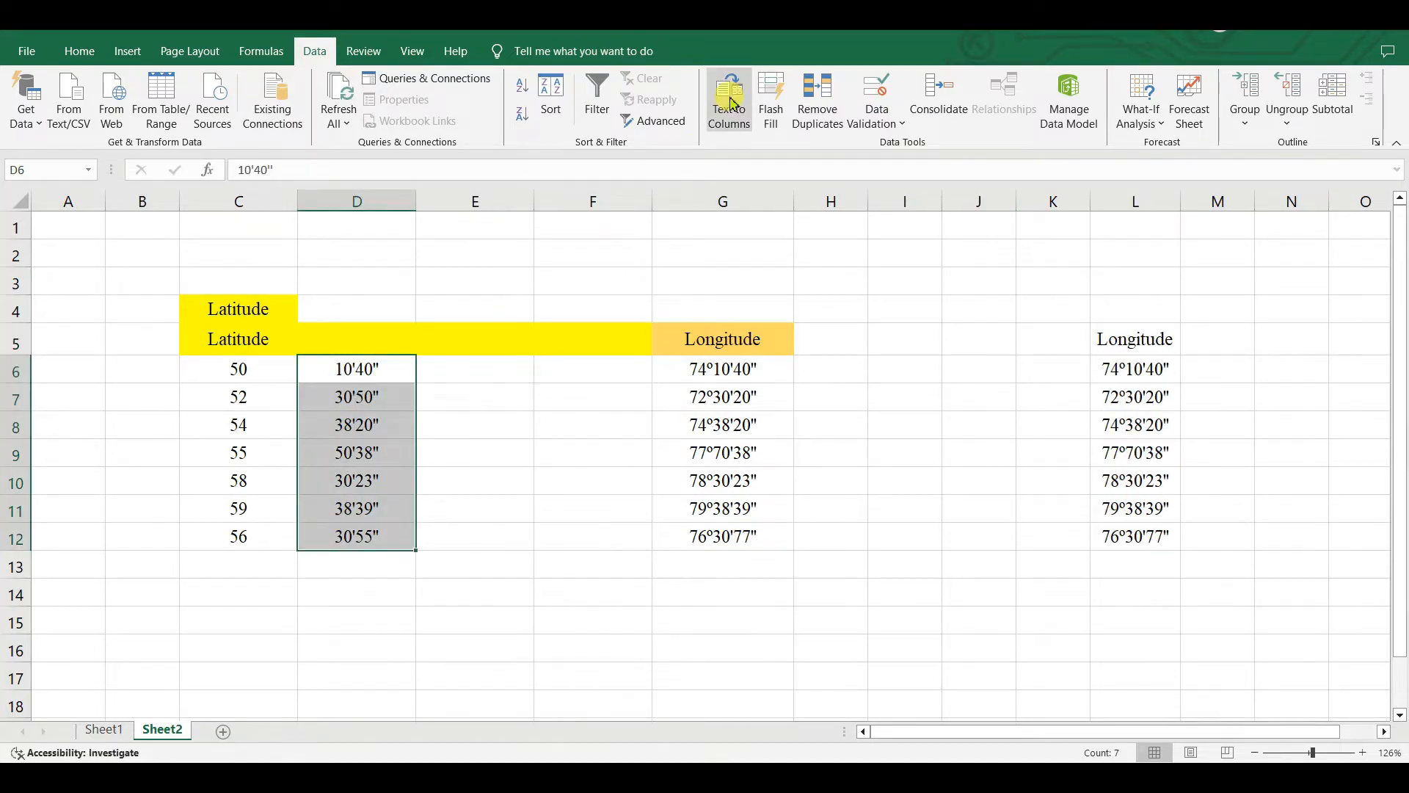
left_click(1218, 576)
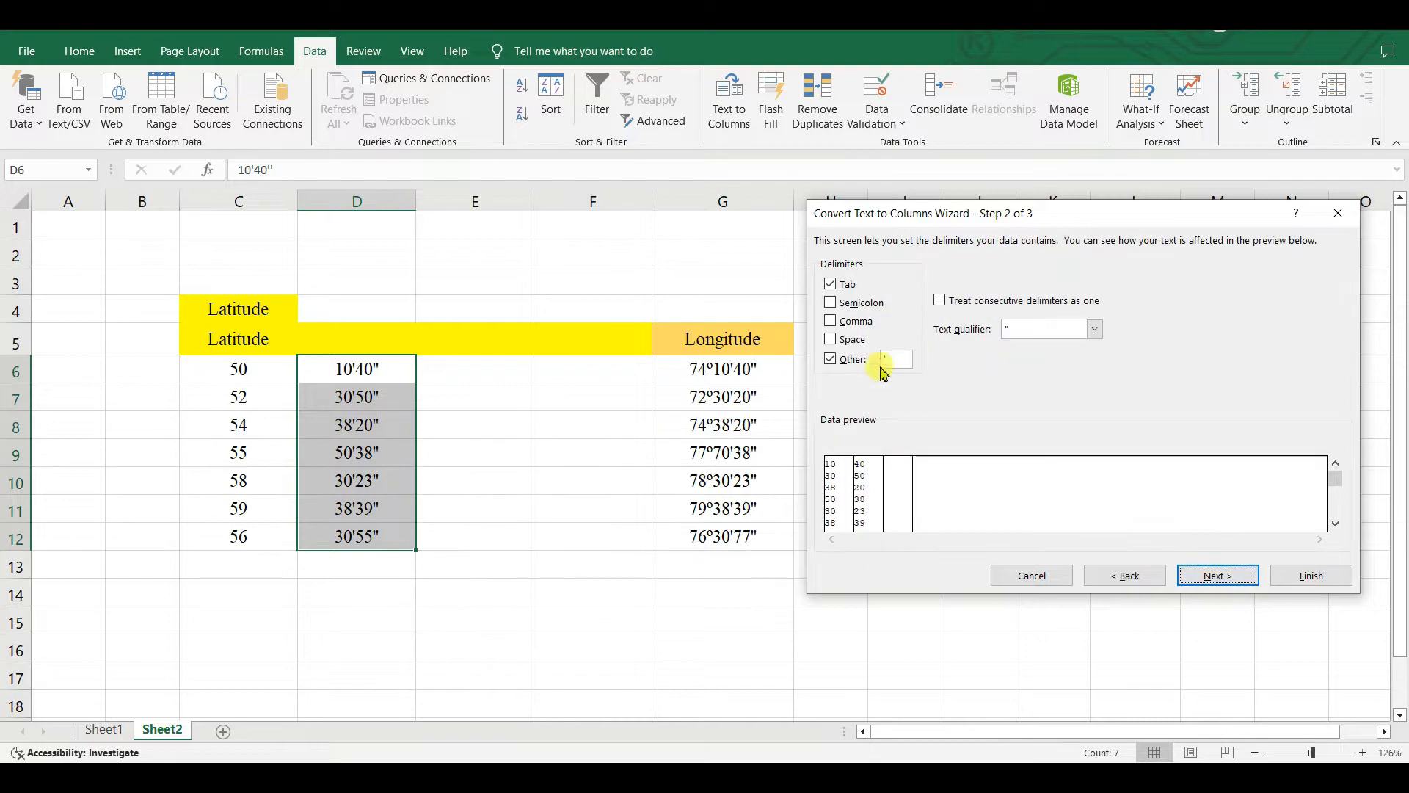
left_click(1218, 575)
left_click(1305, 580)
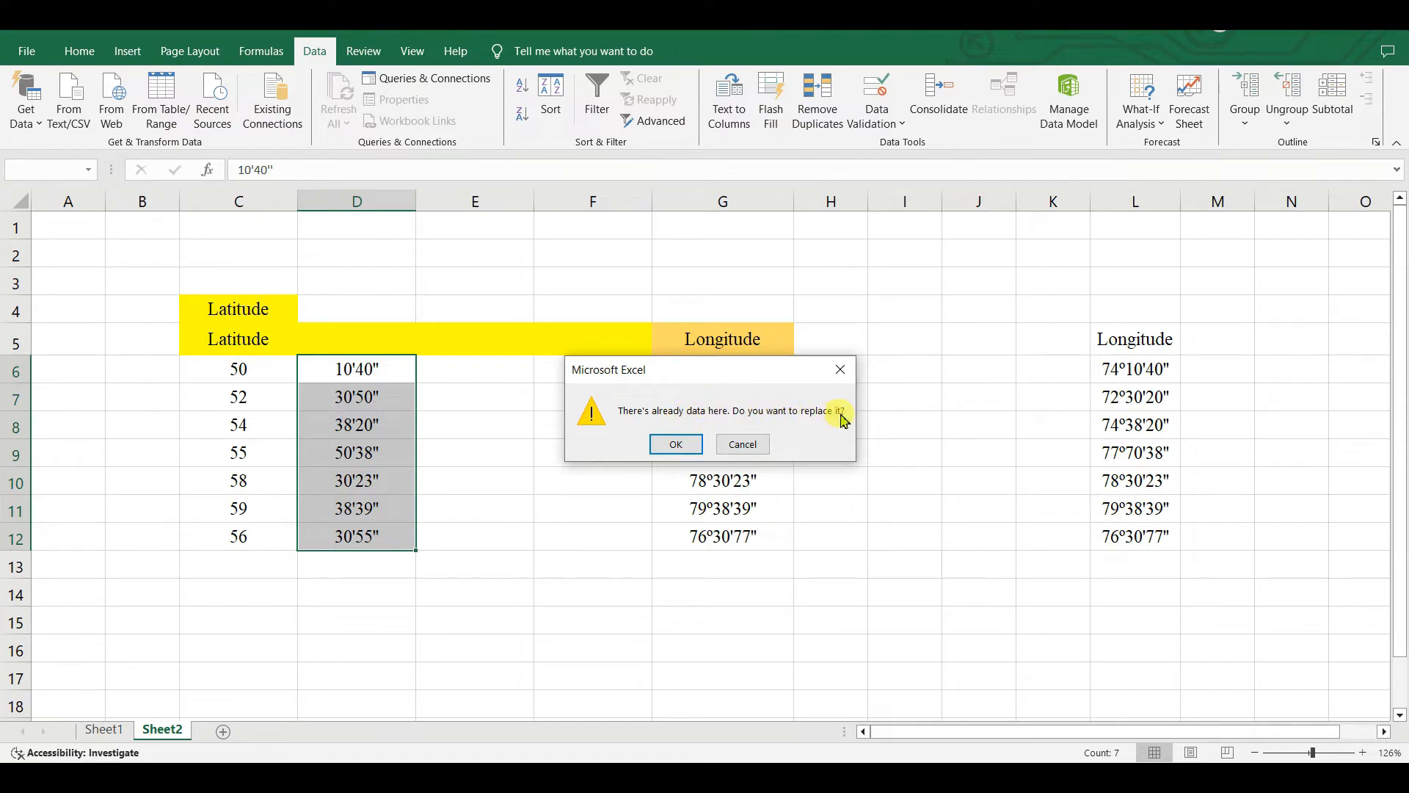
left_click(672, 443)
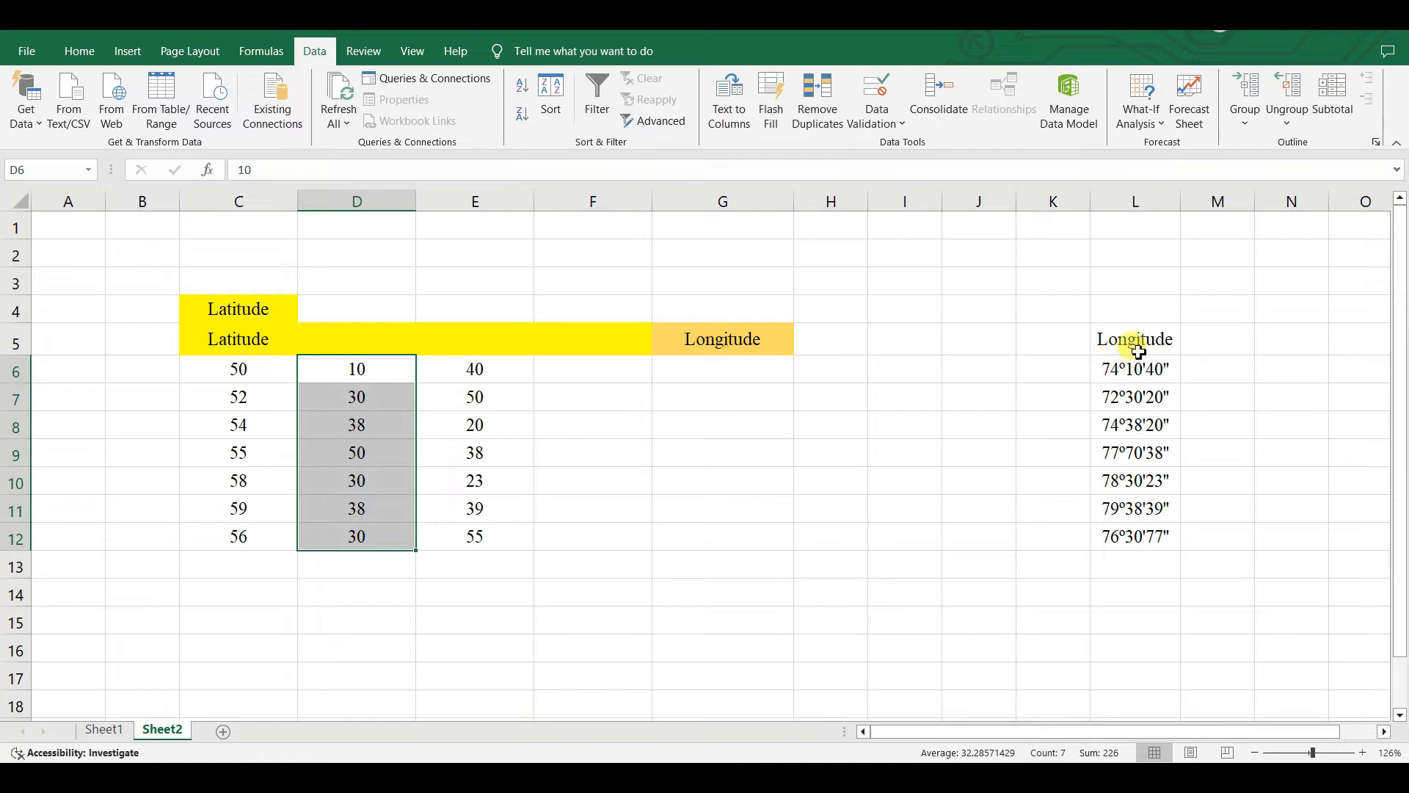
Paste the longitude values from L6:L12 as values back under the Longitude header at G6, and clear the temporary copy in L5:L12.
left_click_drag(1136, 369, 1135, 526)
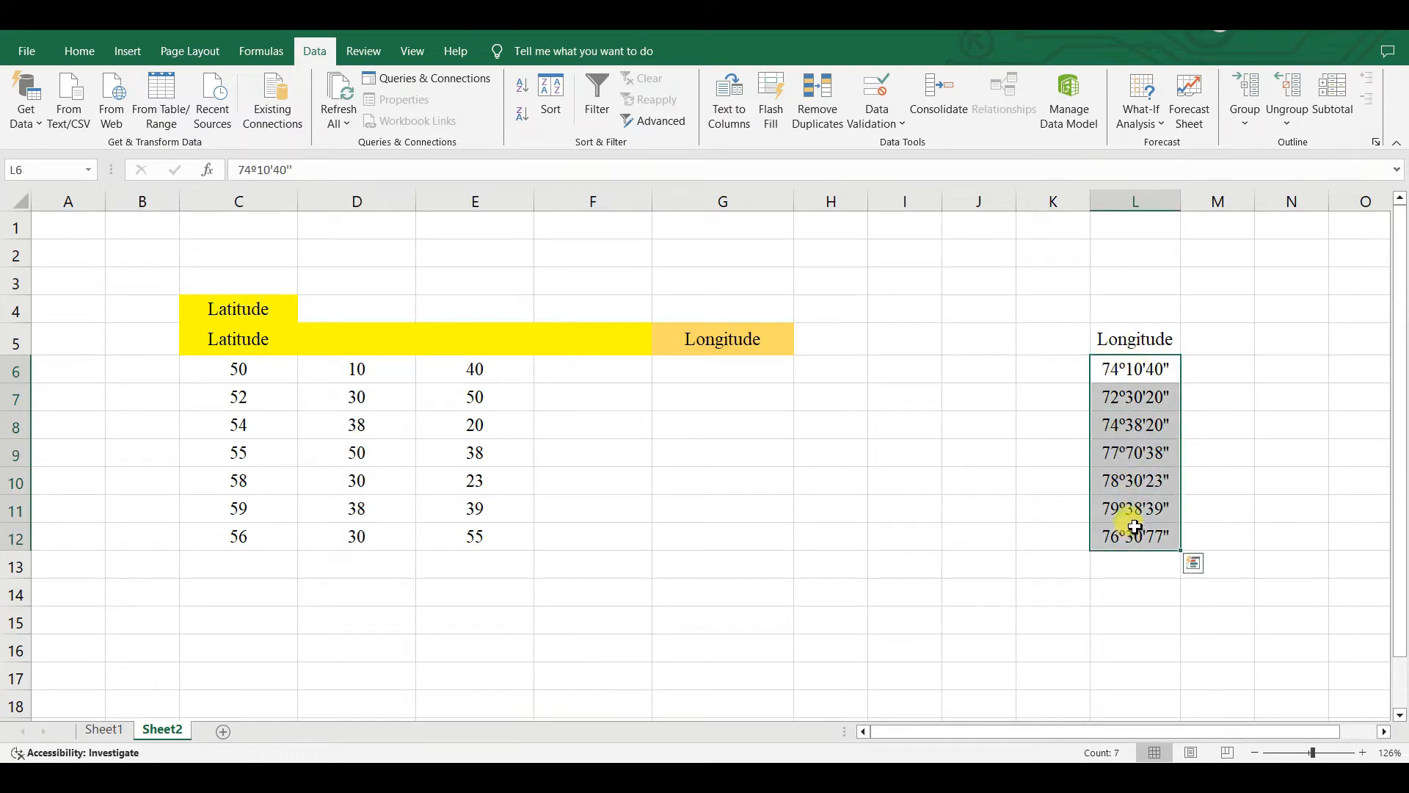
key("ctrl+c")
right_click(724, 366)
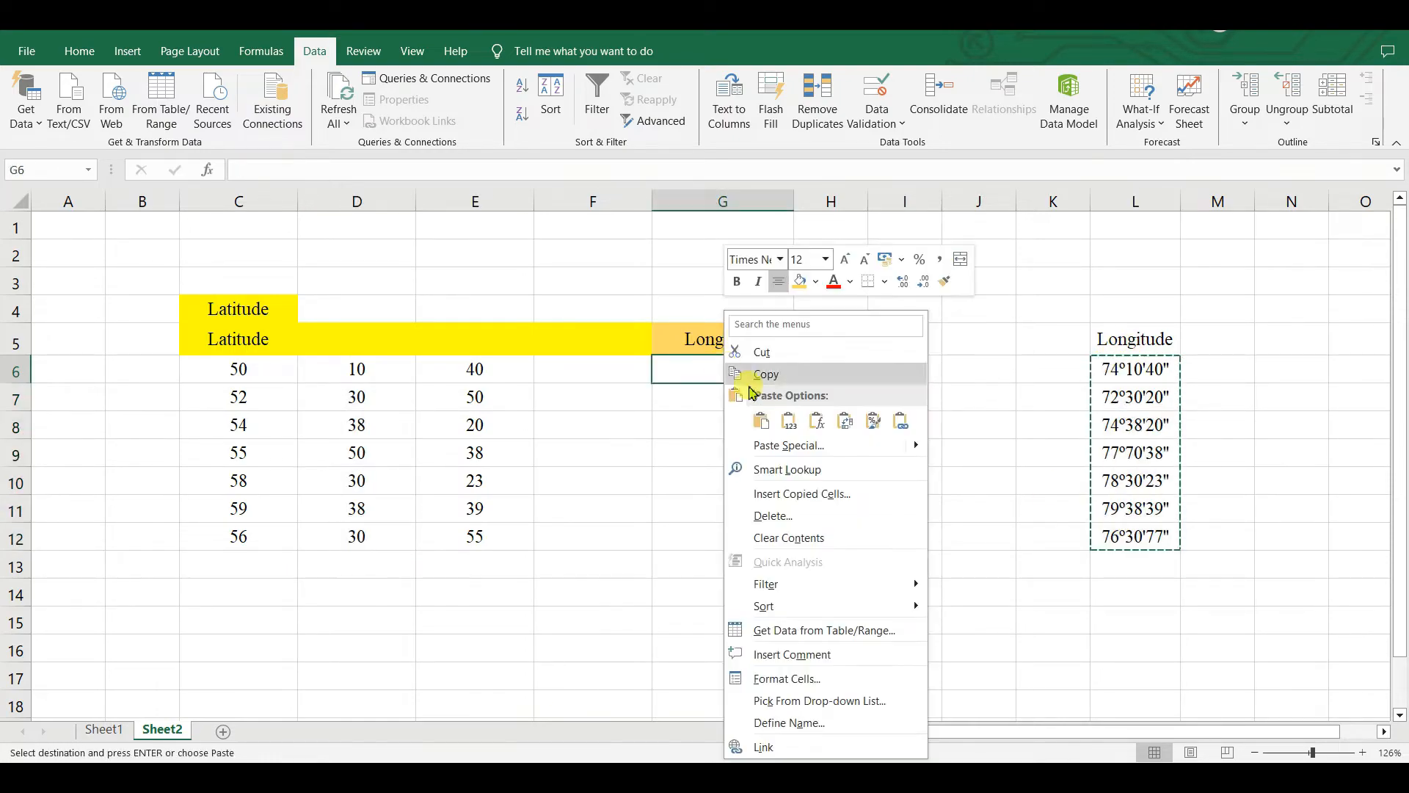
left_click(787, 421)
left_click(881, 420)
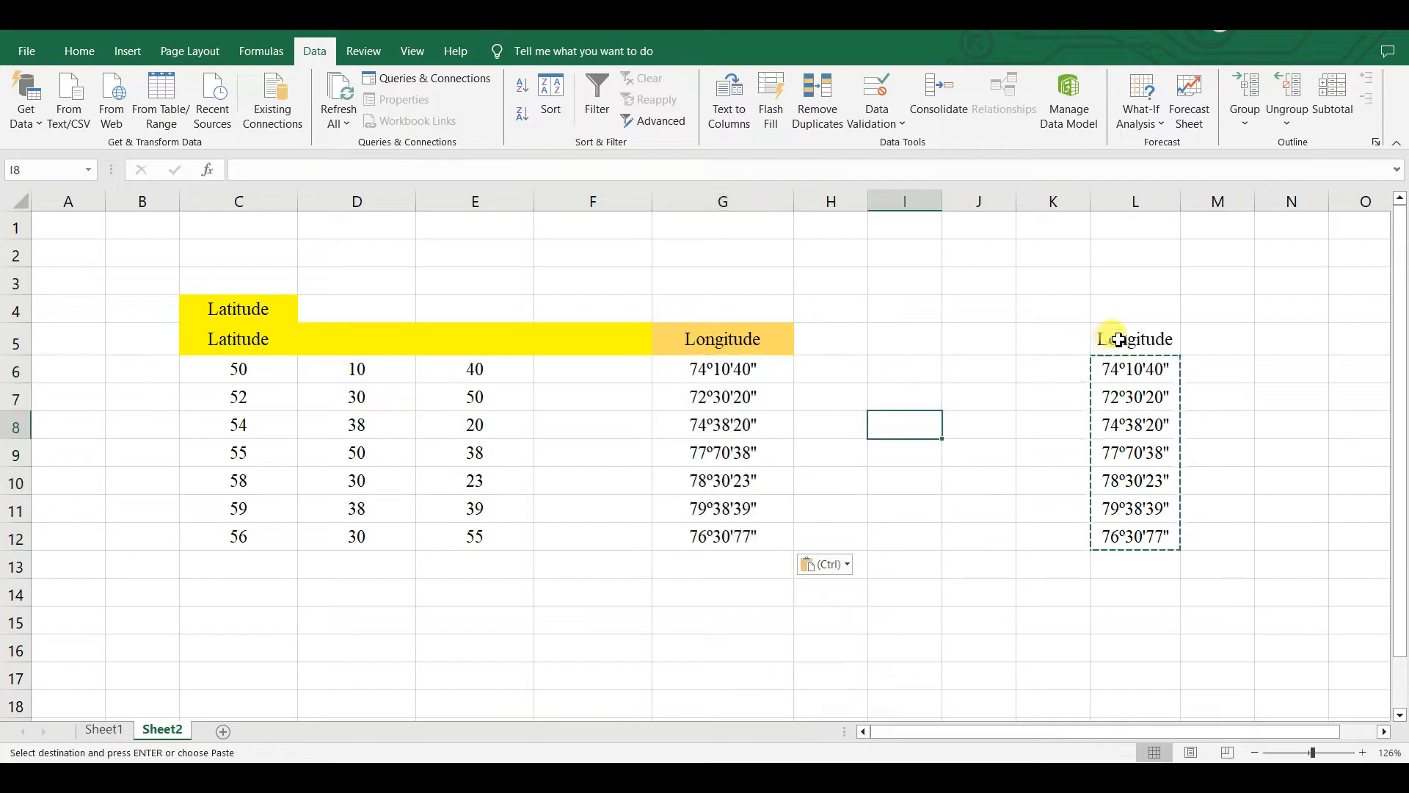
left_click_drag(1116, 331, 1137, 535)
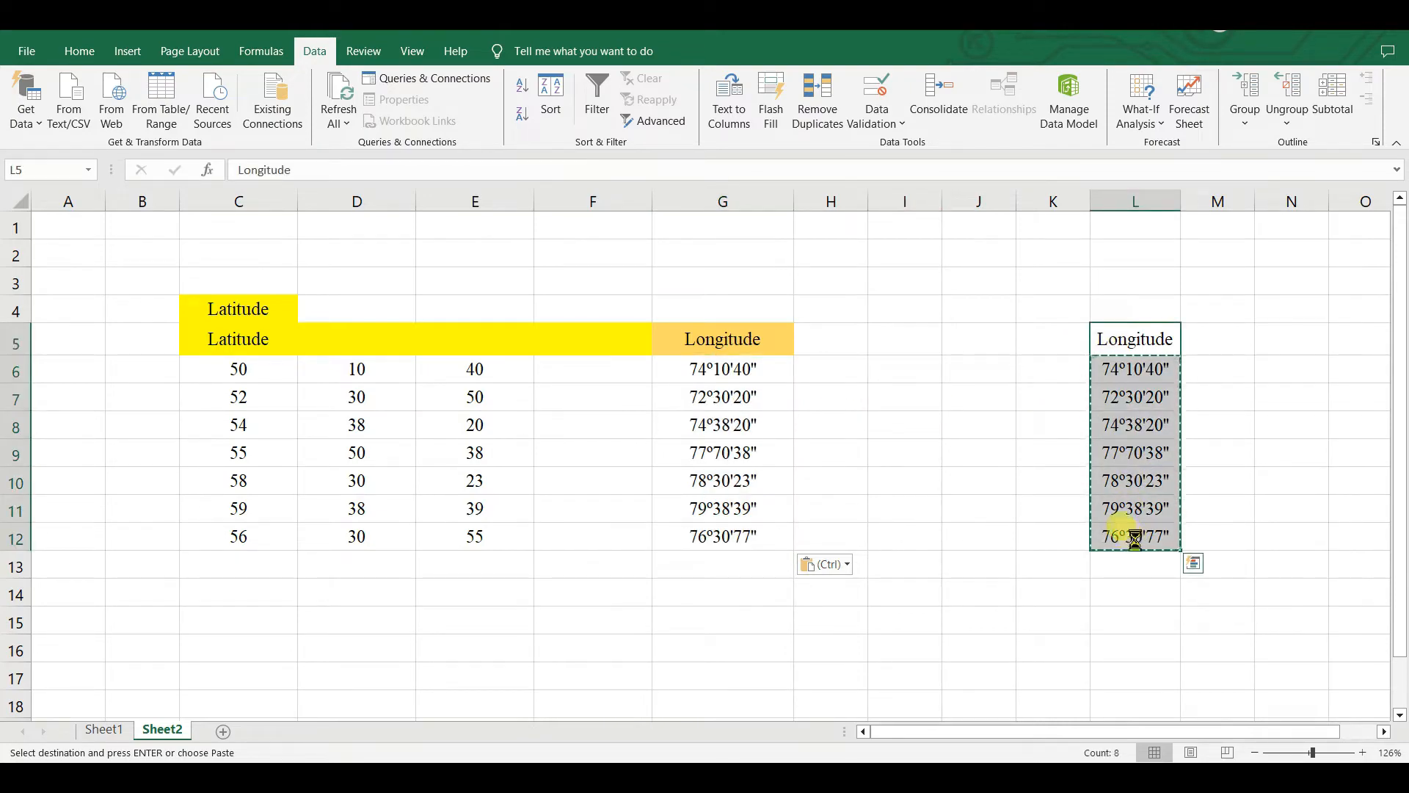
key("Delete")
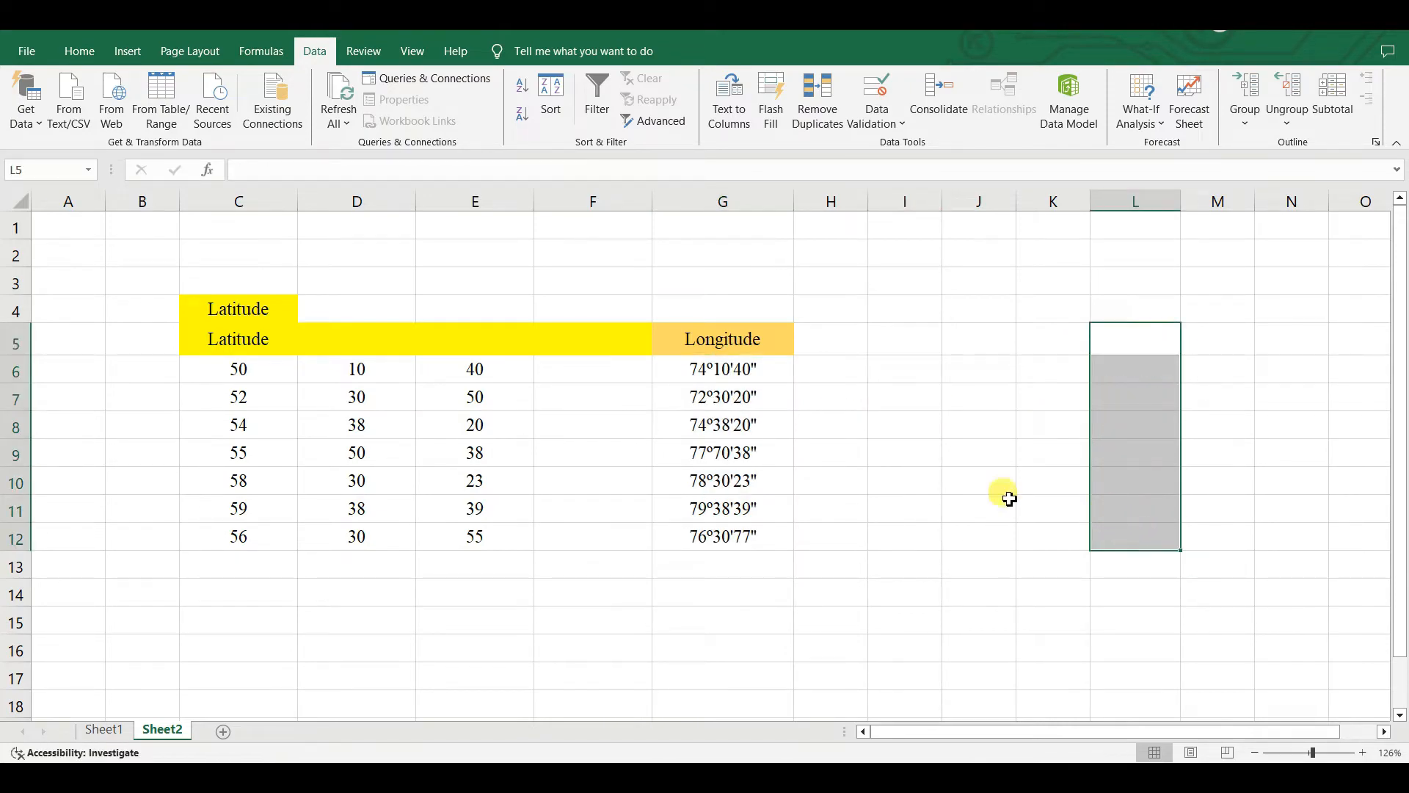
Delete the empty column F between the latitude seconds and the Longitude column.
right_click(609, 200)
left_click(657, 376)
left_click(851, 451)
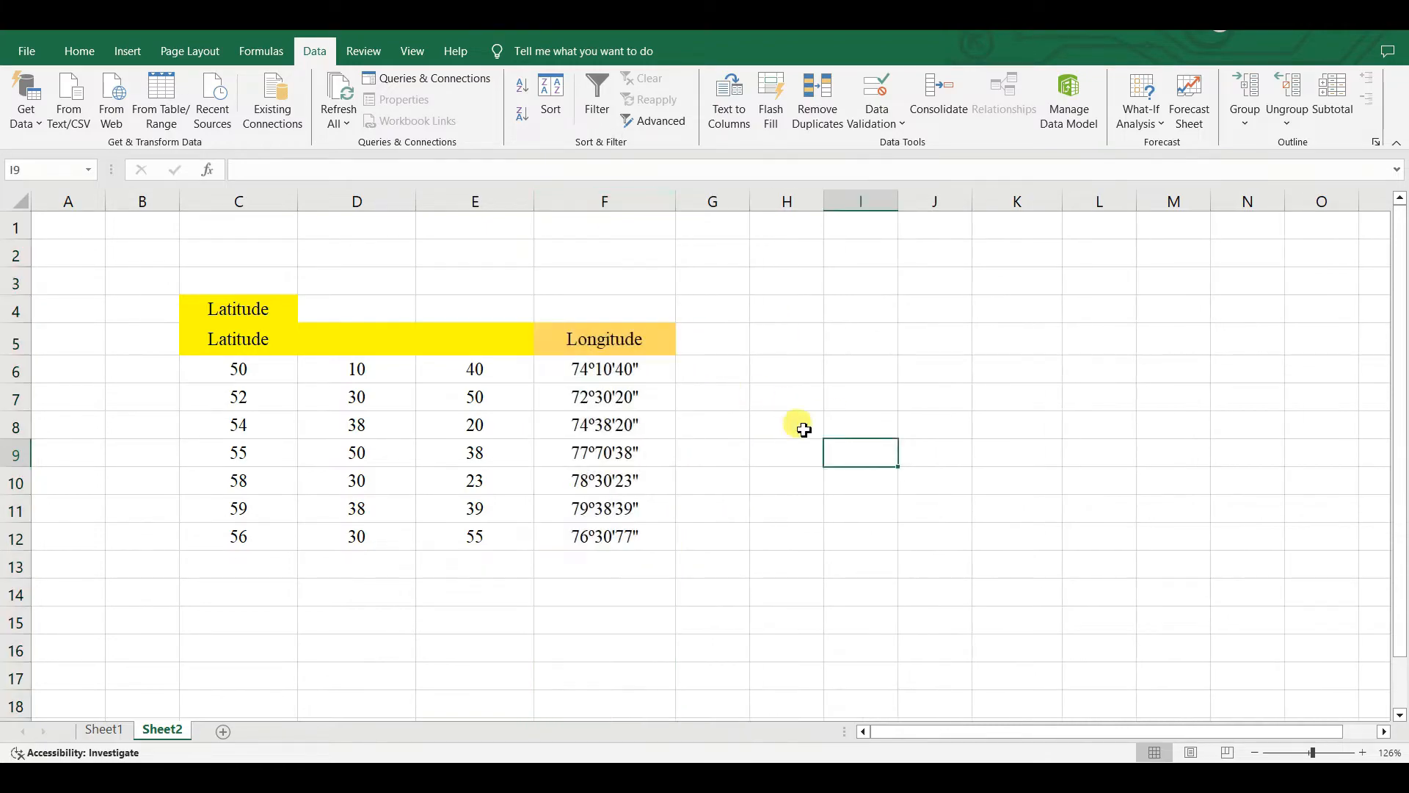
Split the longitude values in F6:F12 with Text to Columns, using the degree symbol º as the Other delimiter.
left_click_drag(652, 375, 620, 529)
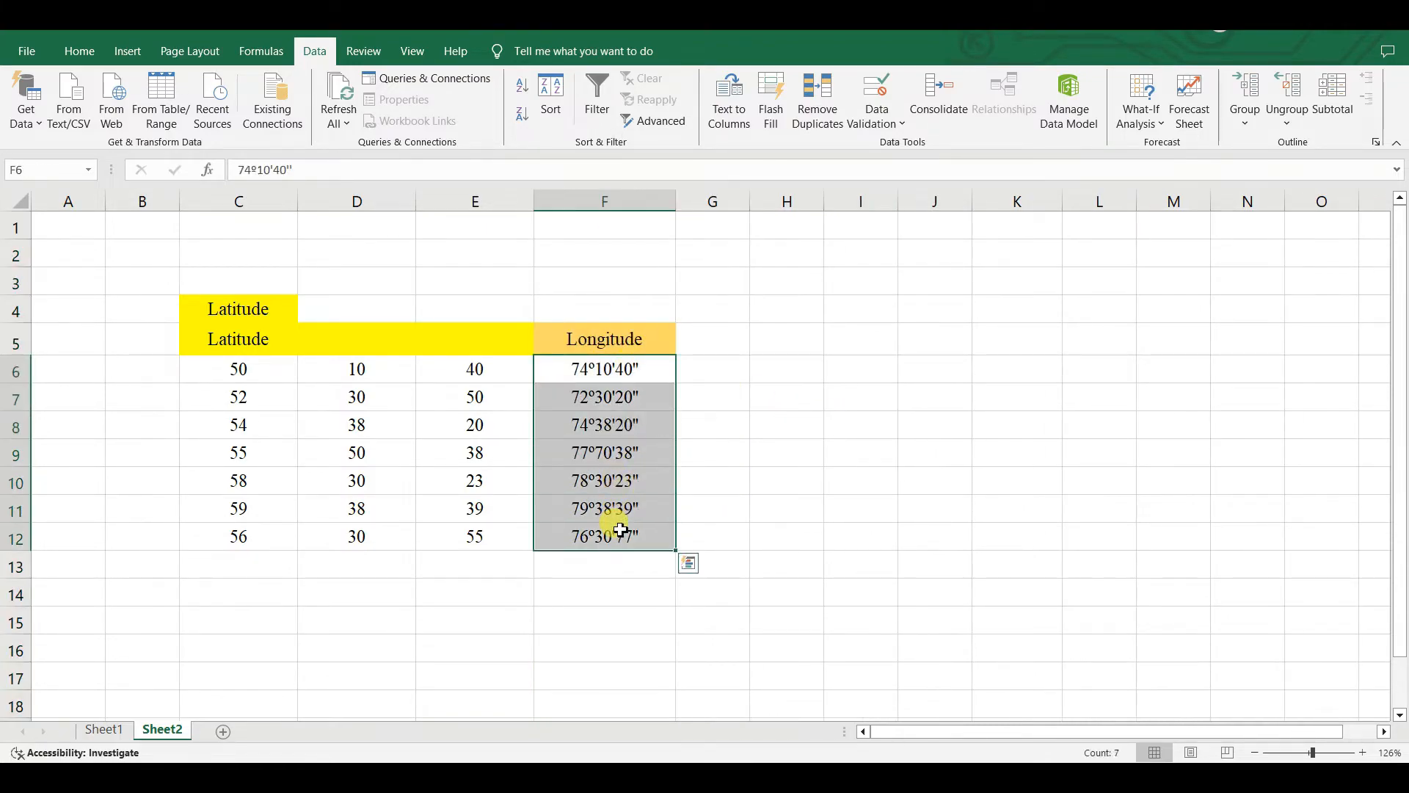
key("ctrl+q")
left_click(786, 452)
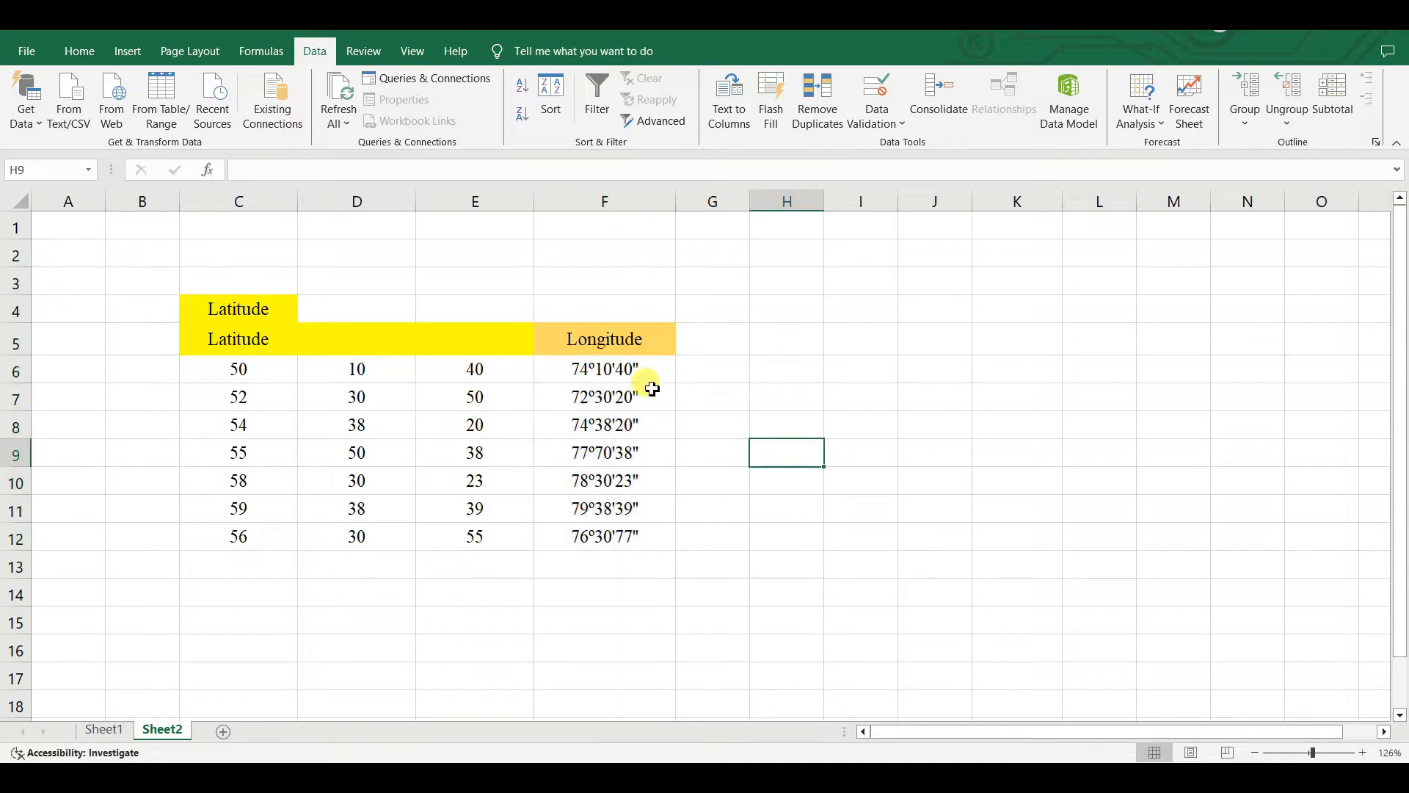
left_click_drag(651, 380, 614, 531)
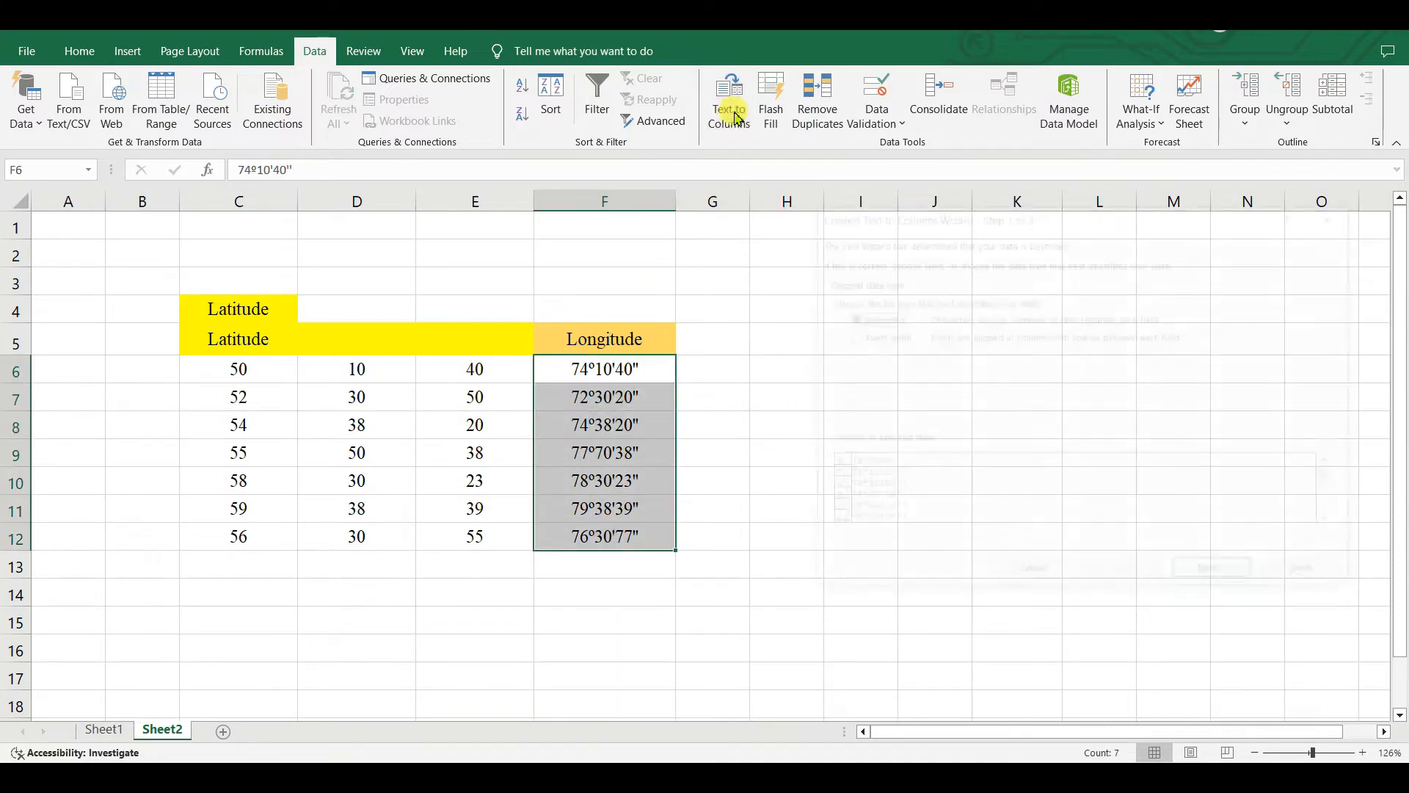
left_click(729, 103)
left_click(1207, 571)
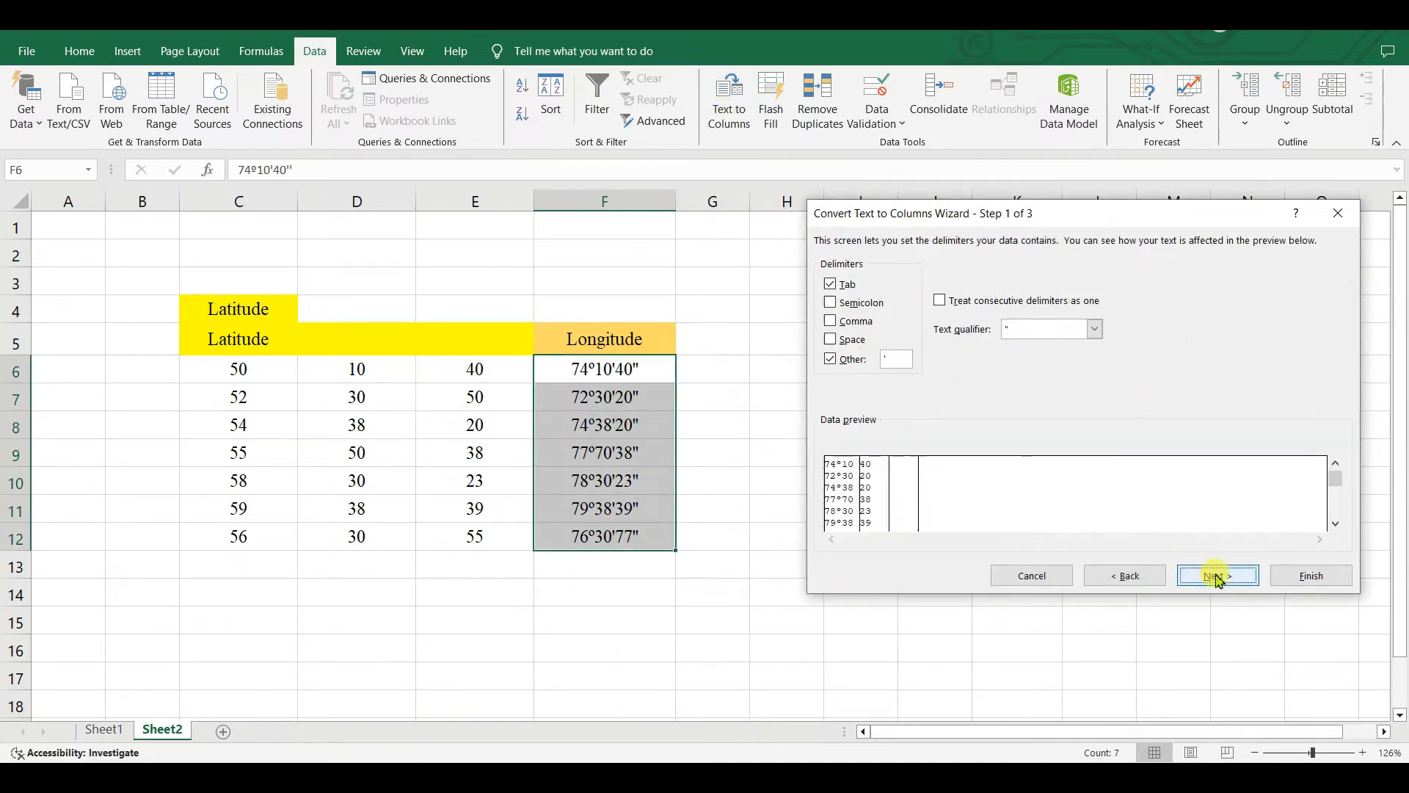
left_click(898, 358)
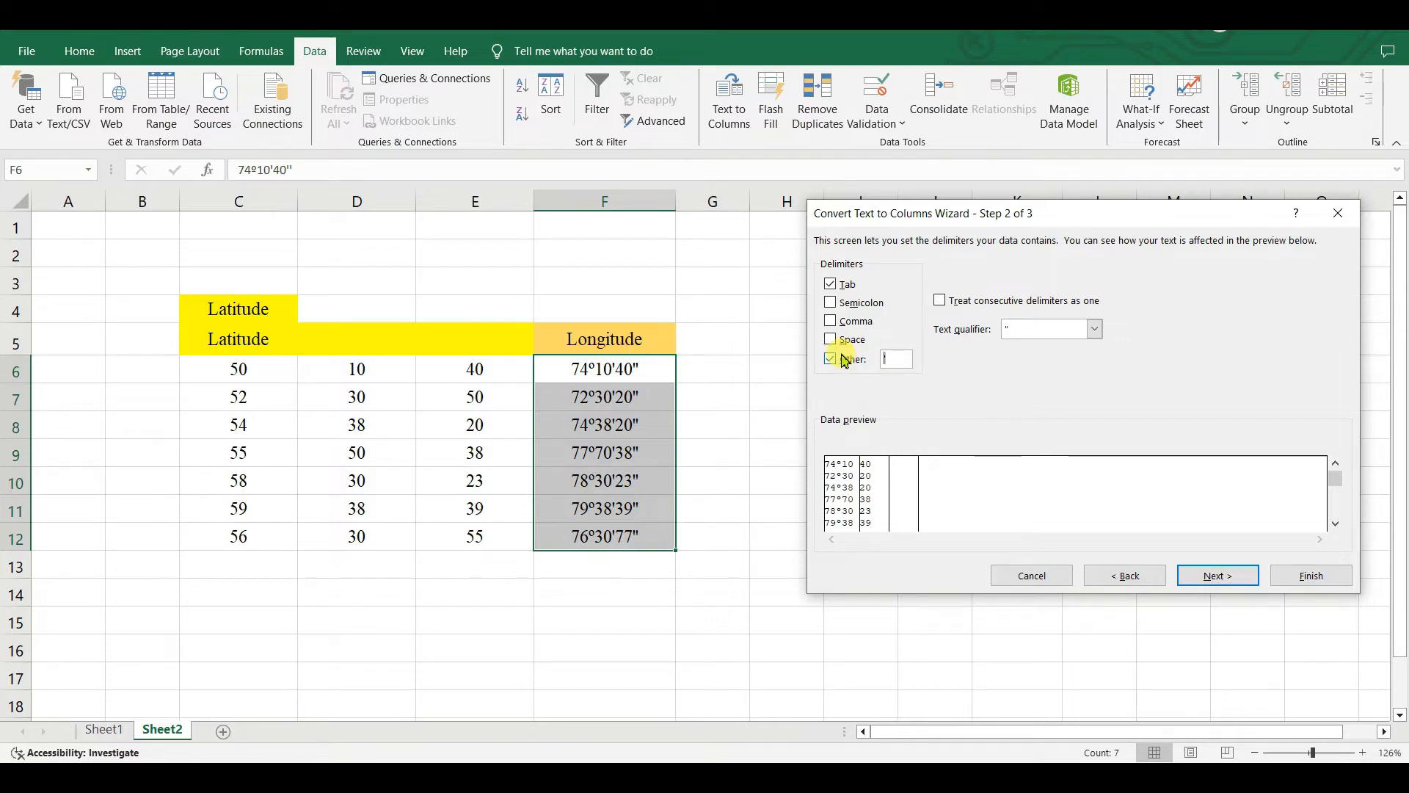
type("°")
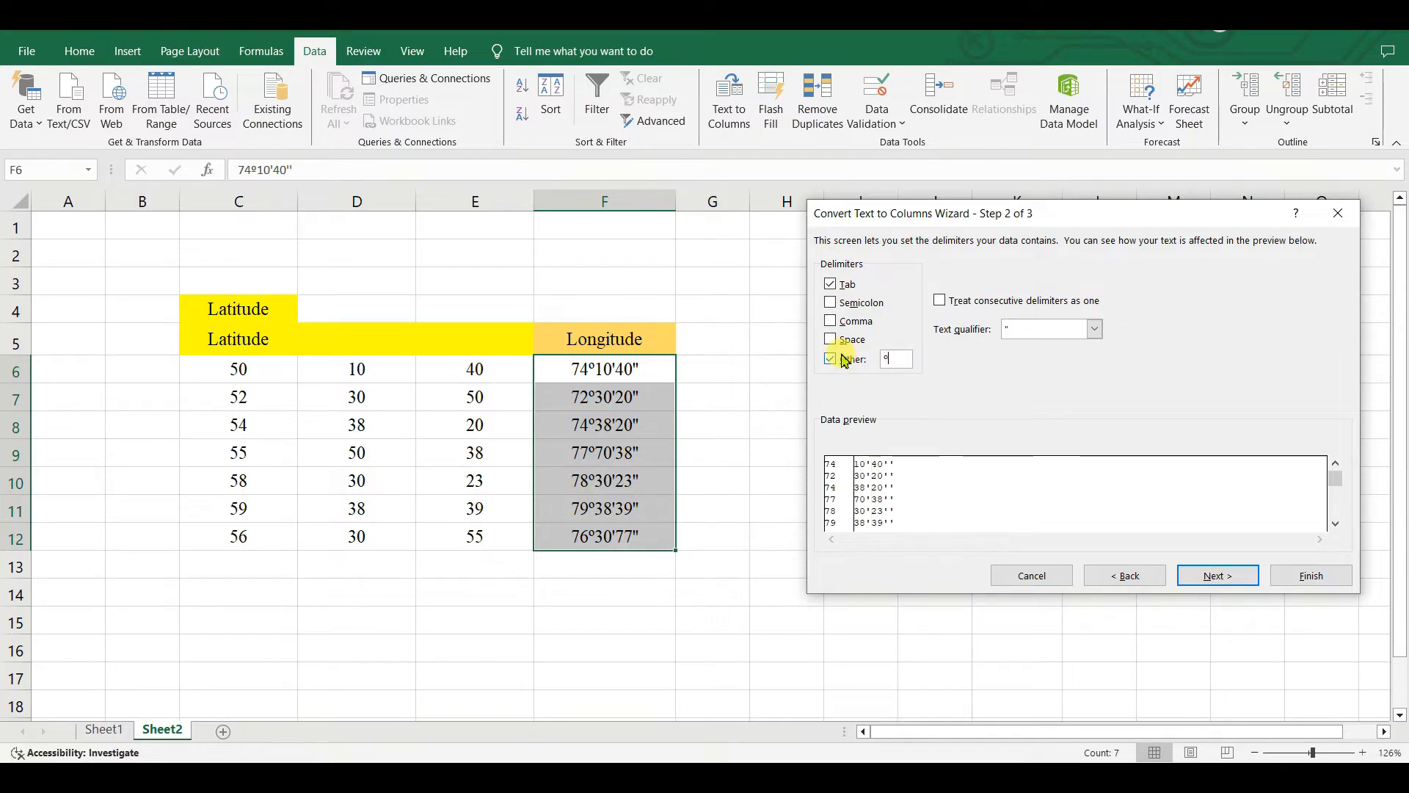
left_click(1216, 573)
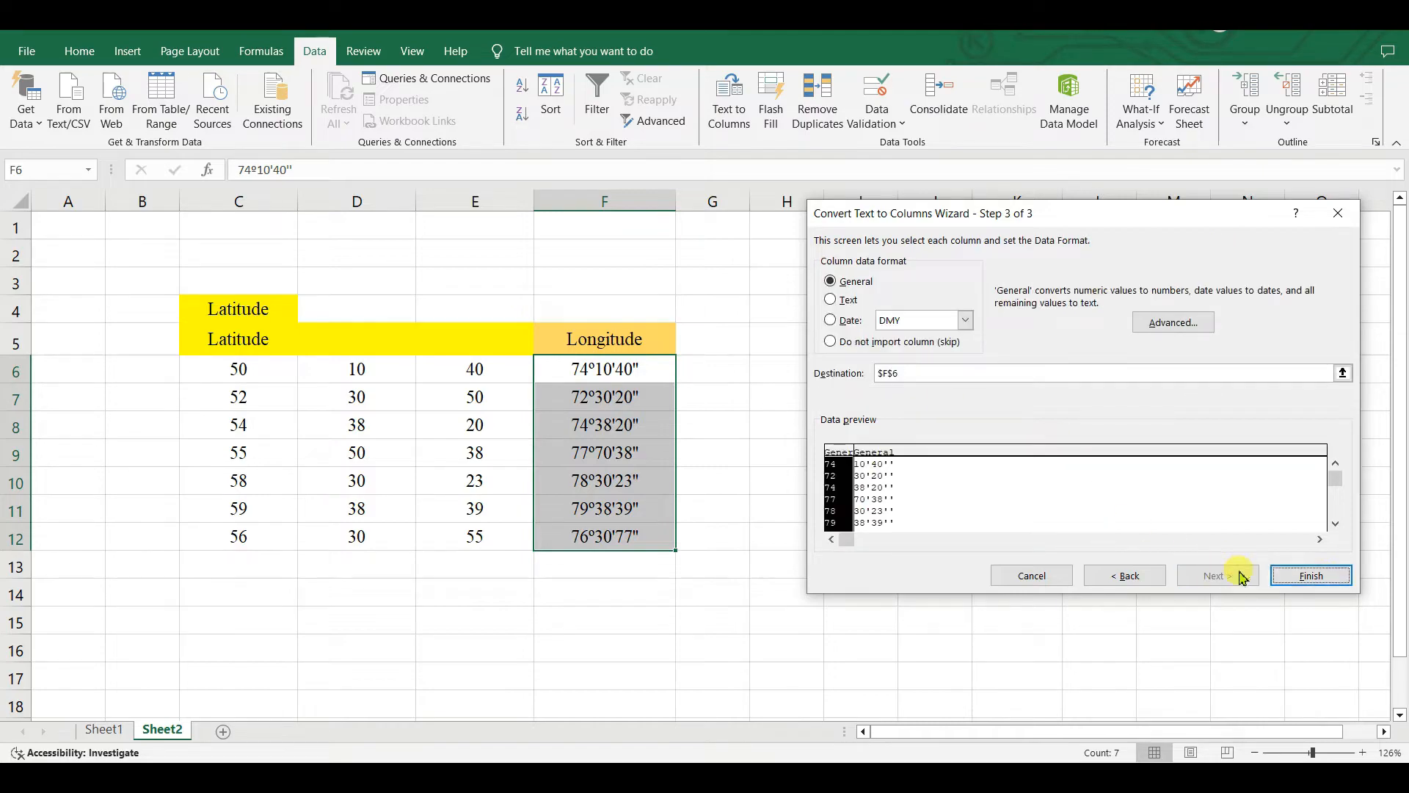
left_click(1311, 575)
Split the longitude minutes and seconds in G6:G12 with Text to Columns at the apostrophe delimiter.
left_click_drag(708, 368, 719, 529)
left_click(728, 103)
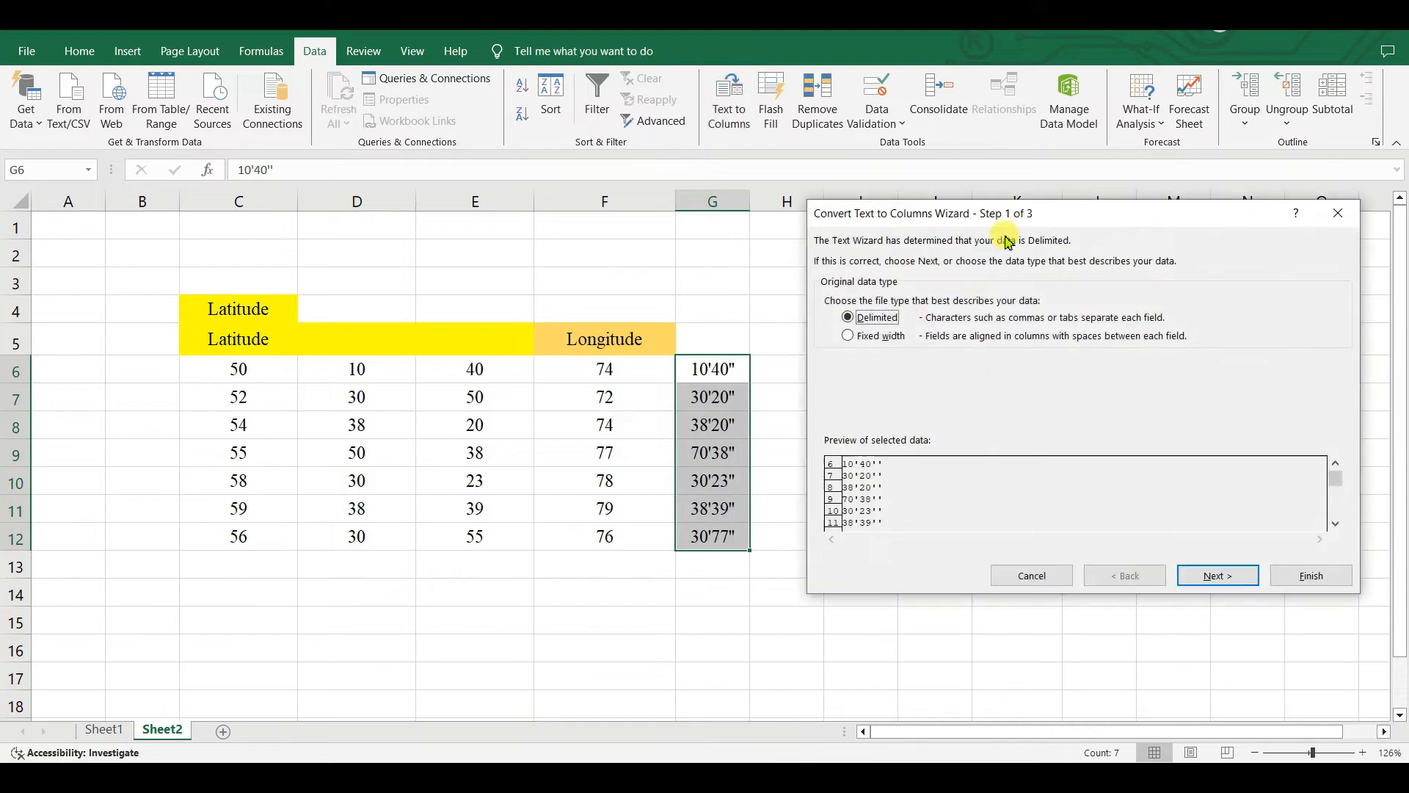
left_click(1222, 576)
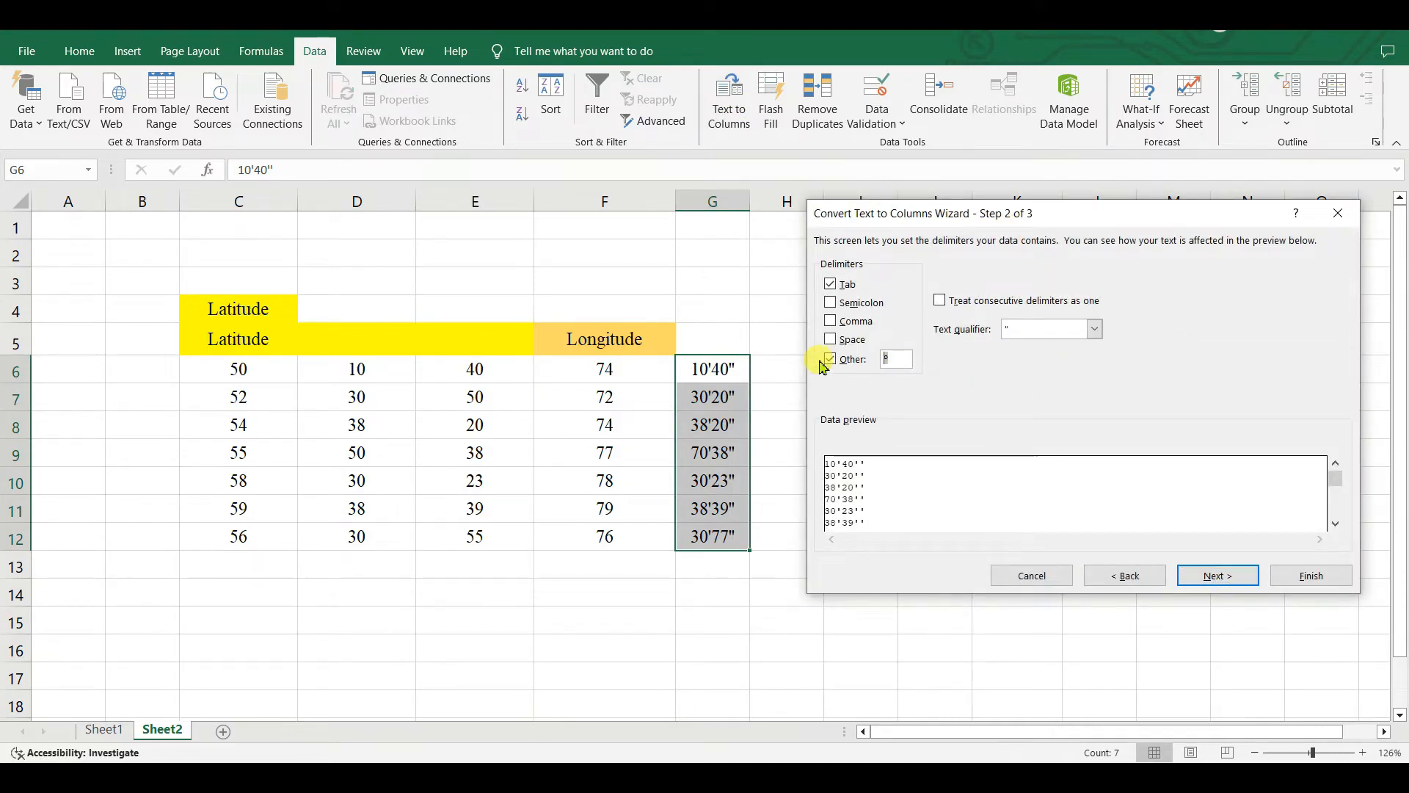
type("'")
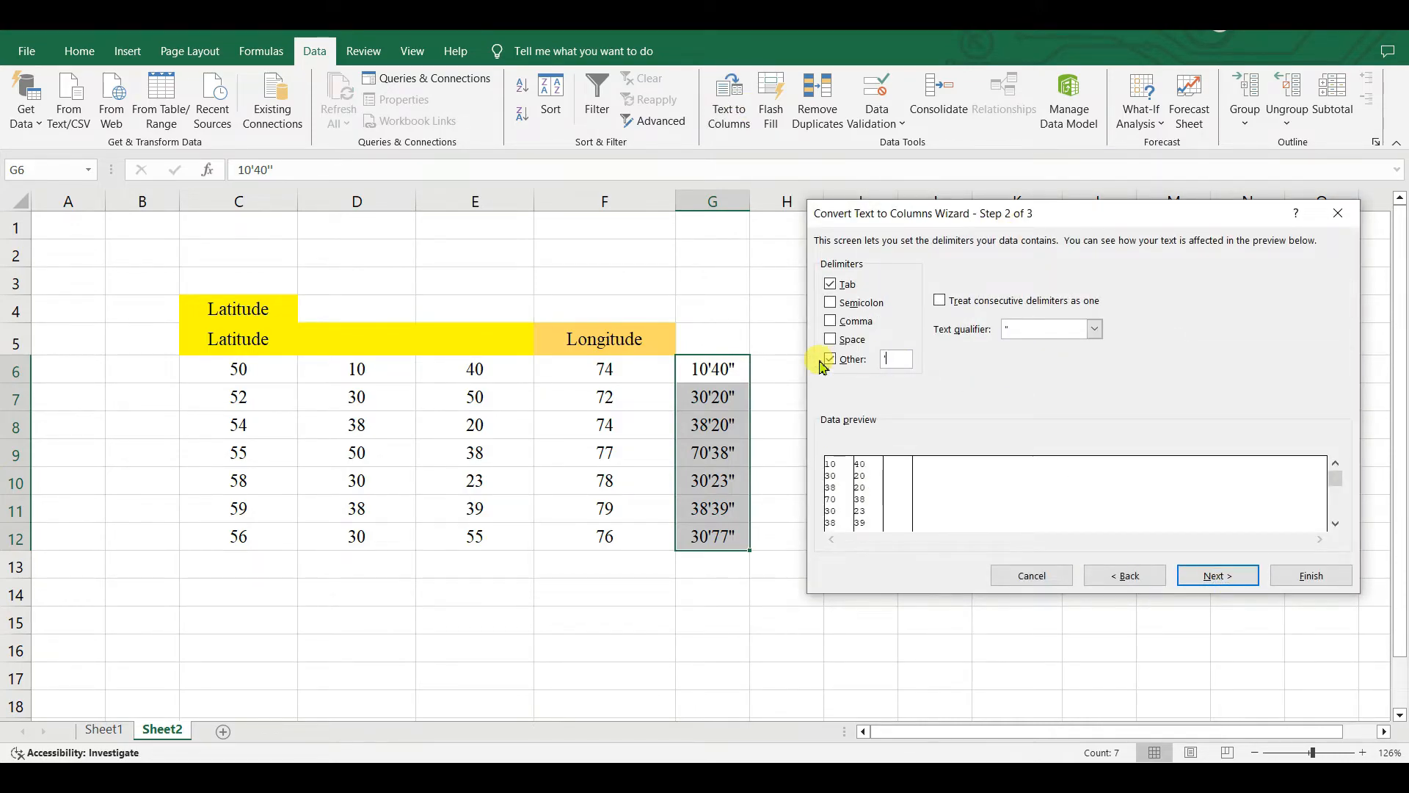
left_click(1222, 572)
left_click(1307, 575)
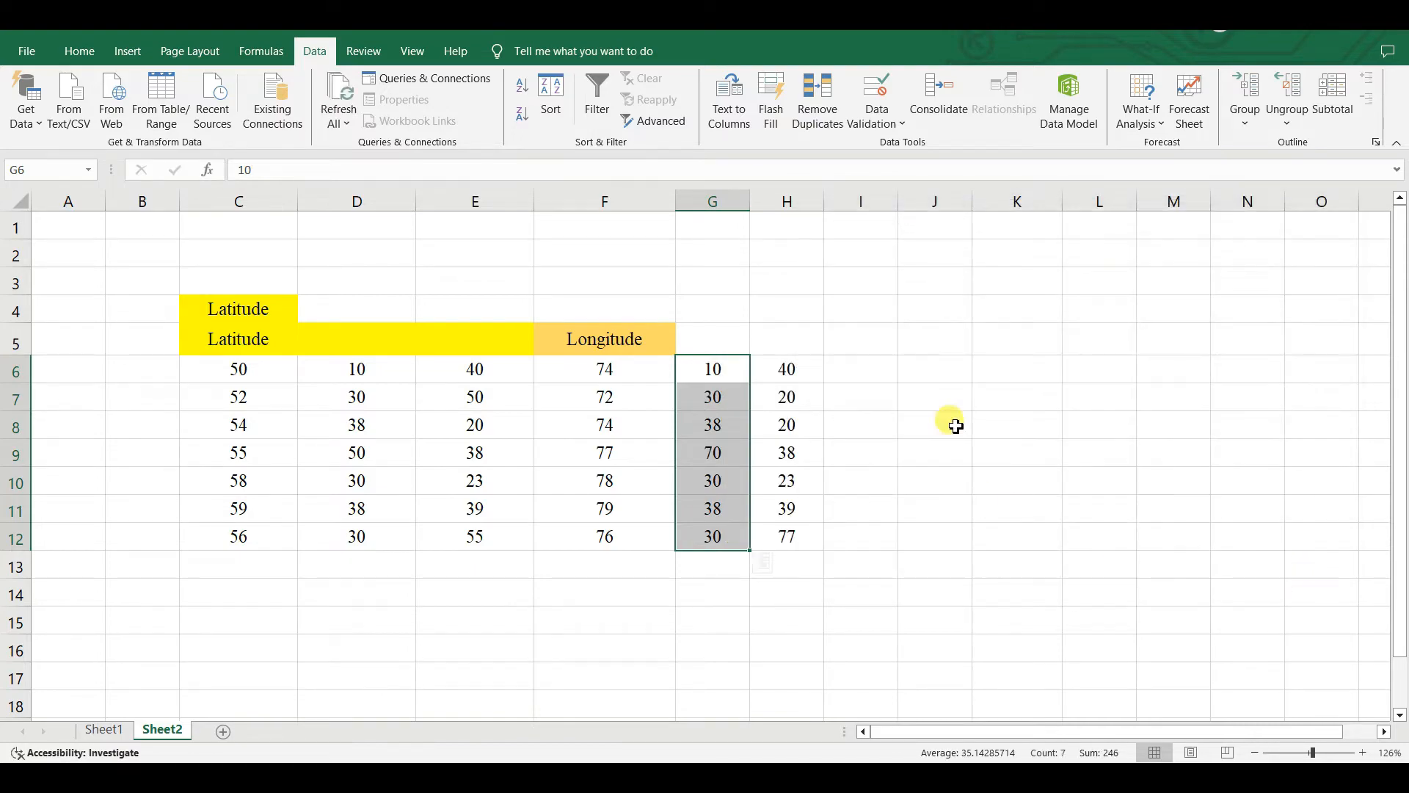
left_click(1070, 425)
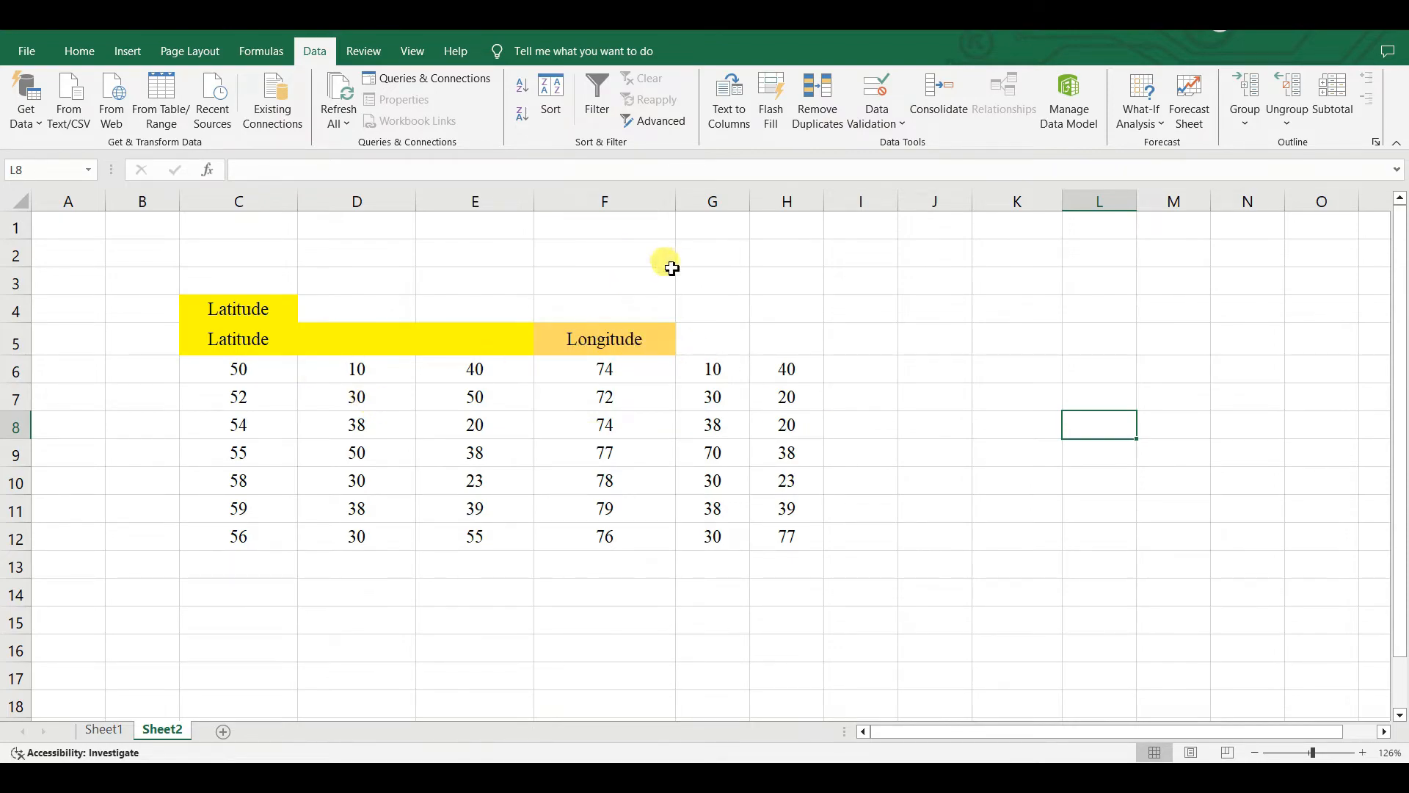
Insert an empty column before the Longitude column F to separate it from the latitude data.
right_click(598, 201)
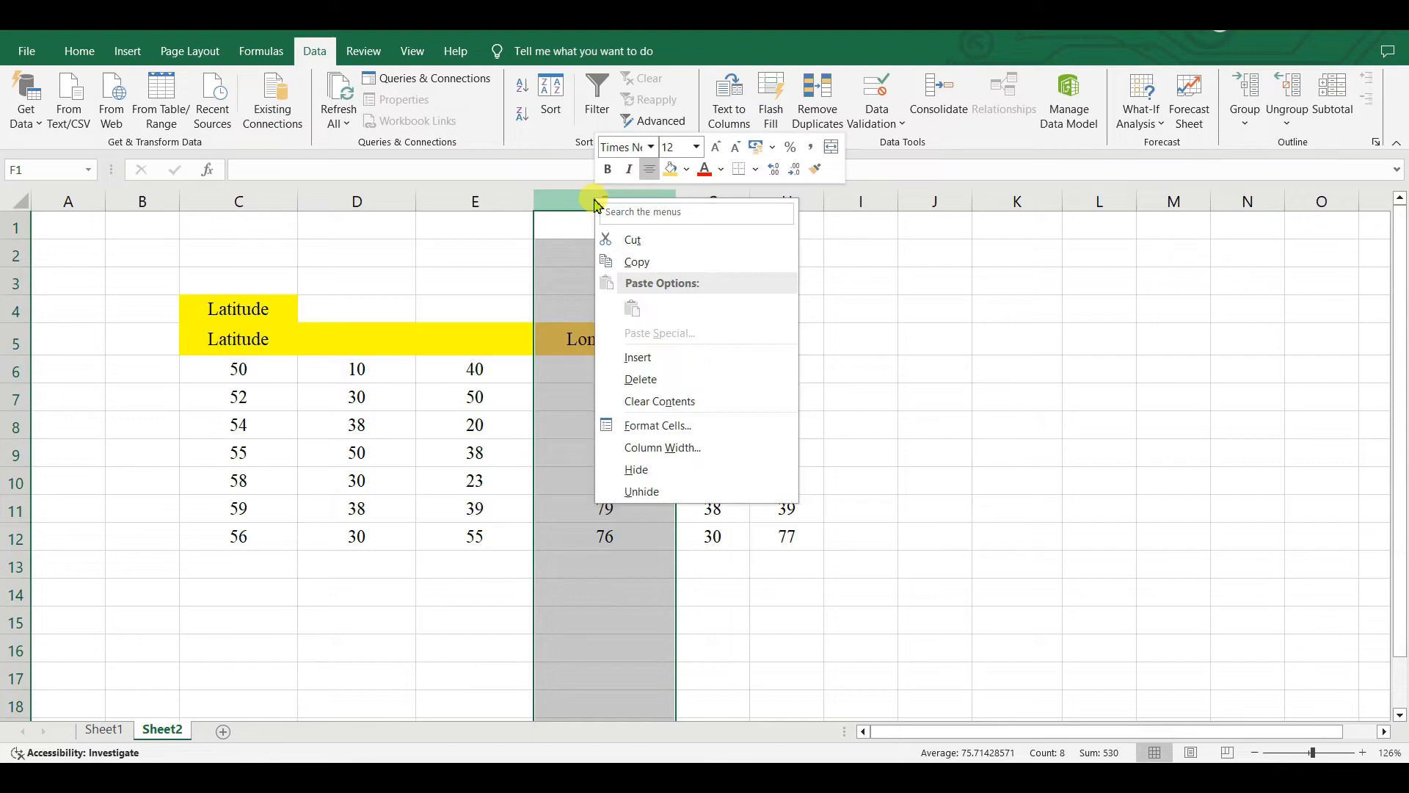
left_click(638, 355)
left_click(1095, 538)
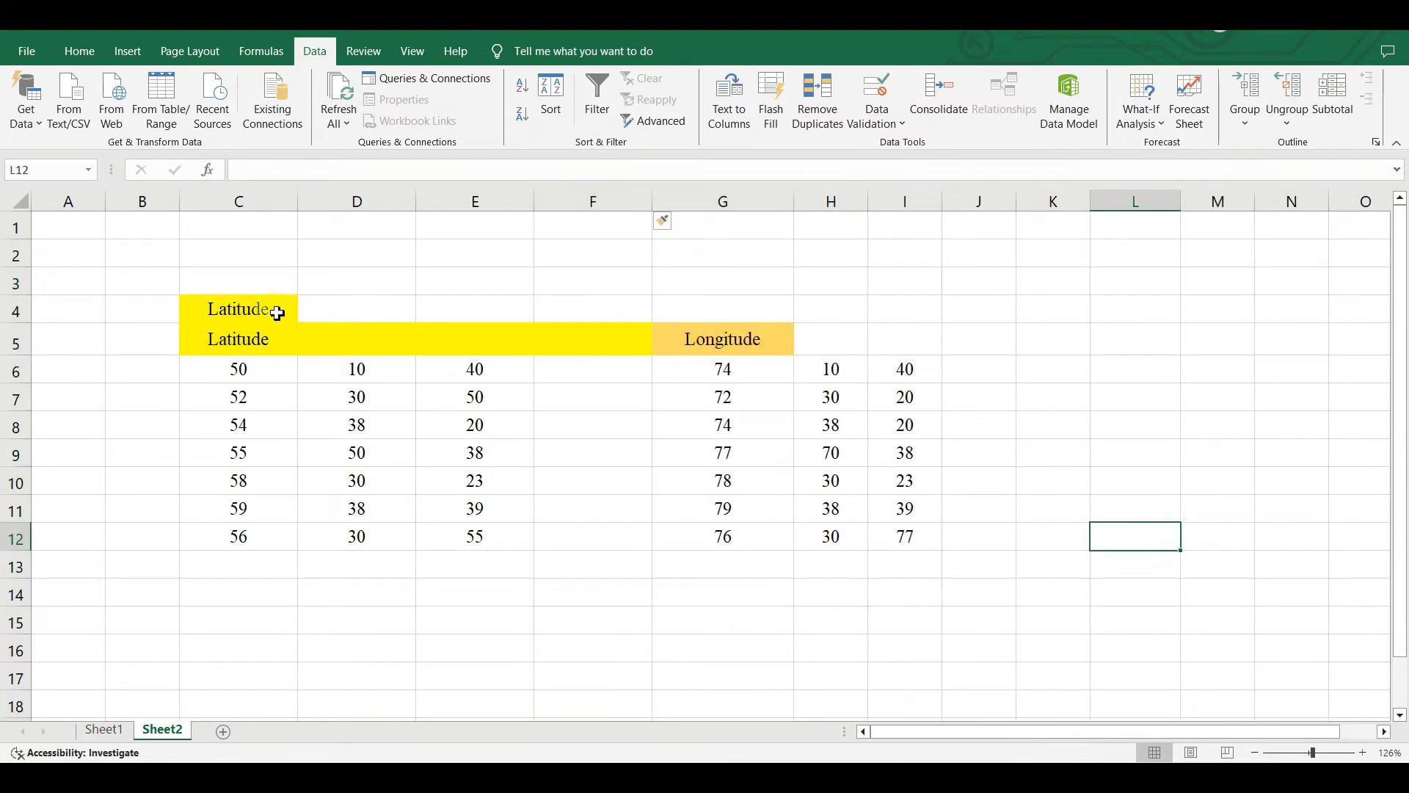
Enter the latitude subheaders degree, minute and second in cells C5, D5 and E5.
left_click(254, 344)
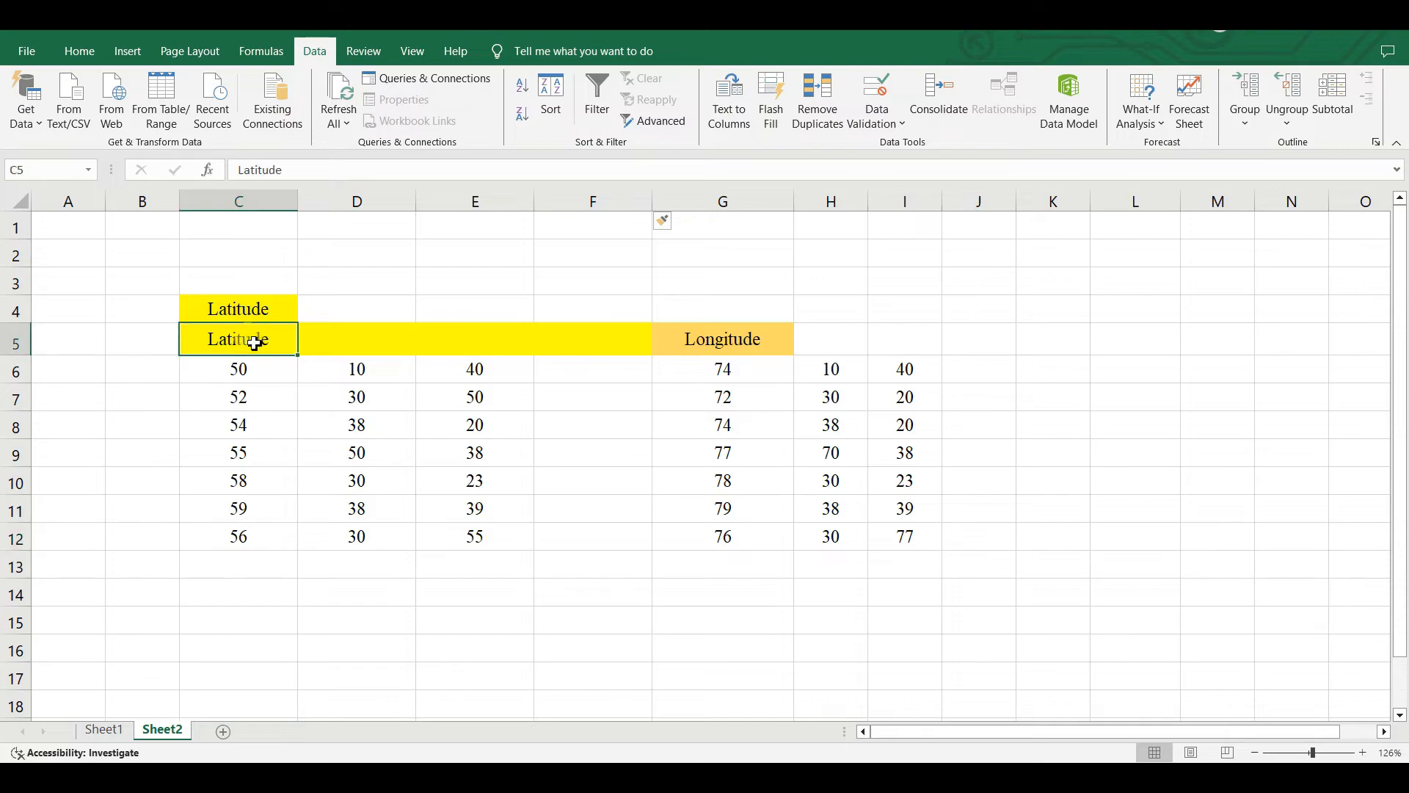
type("degree")
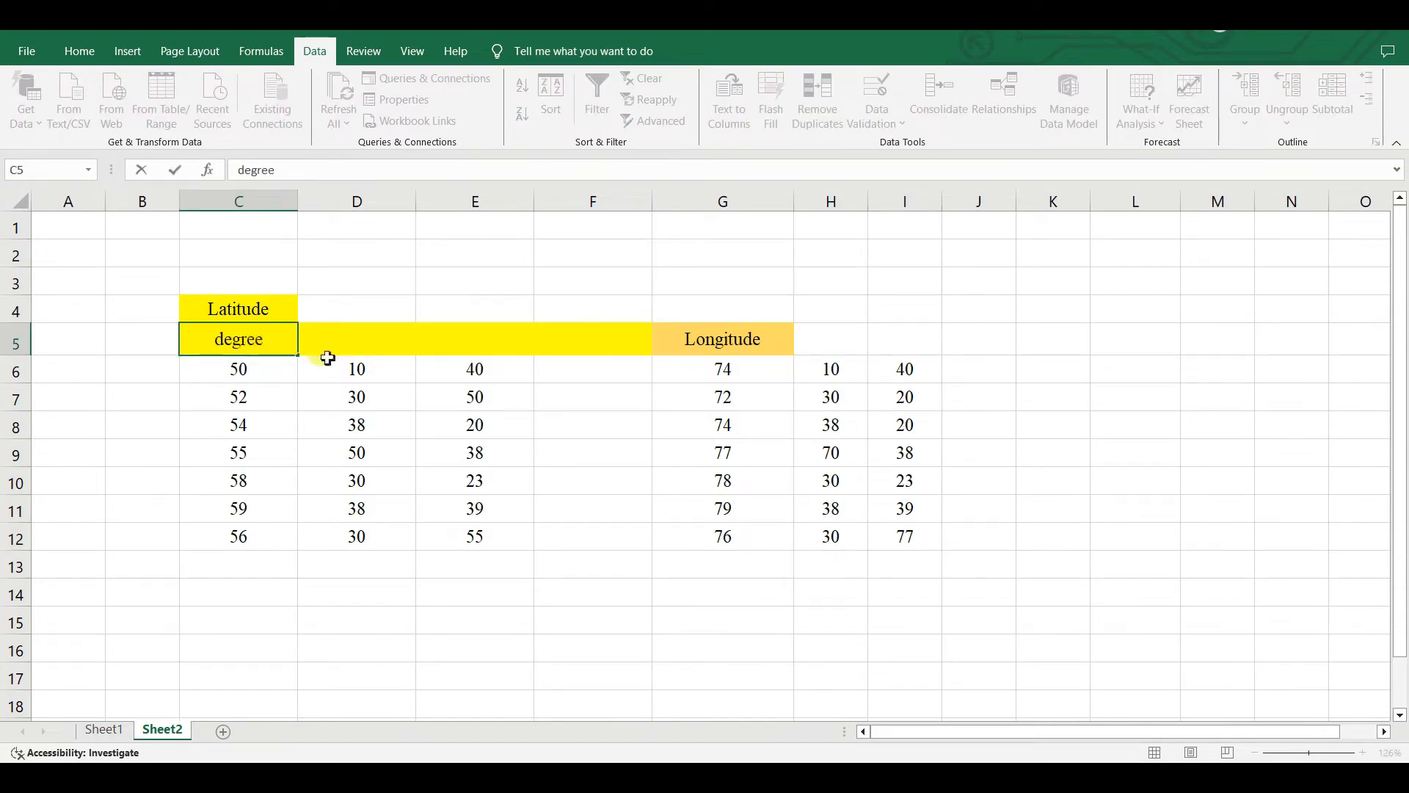
key("Tab")
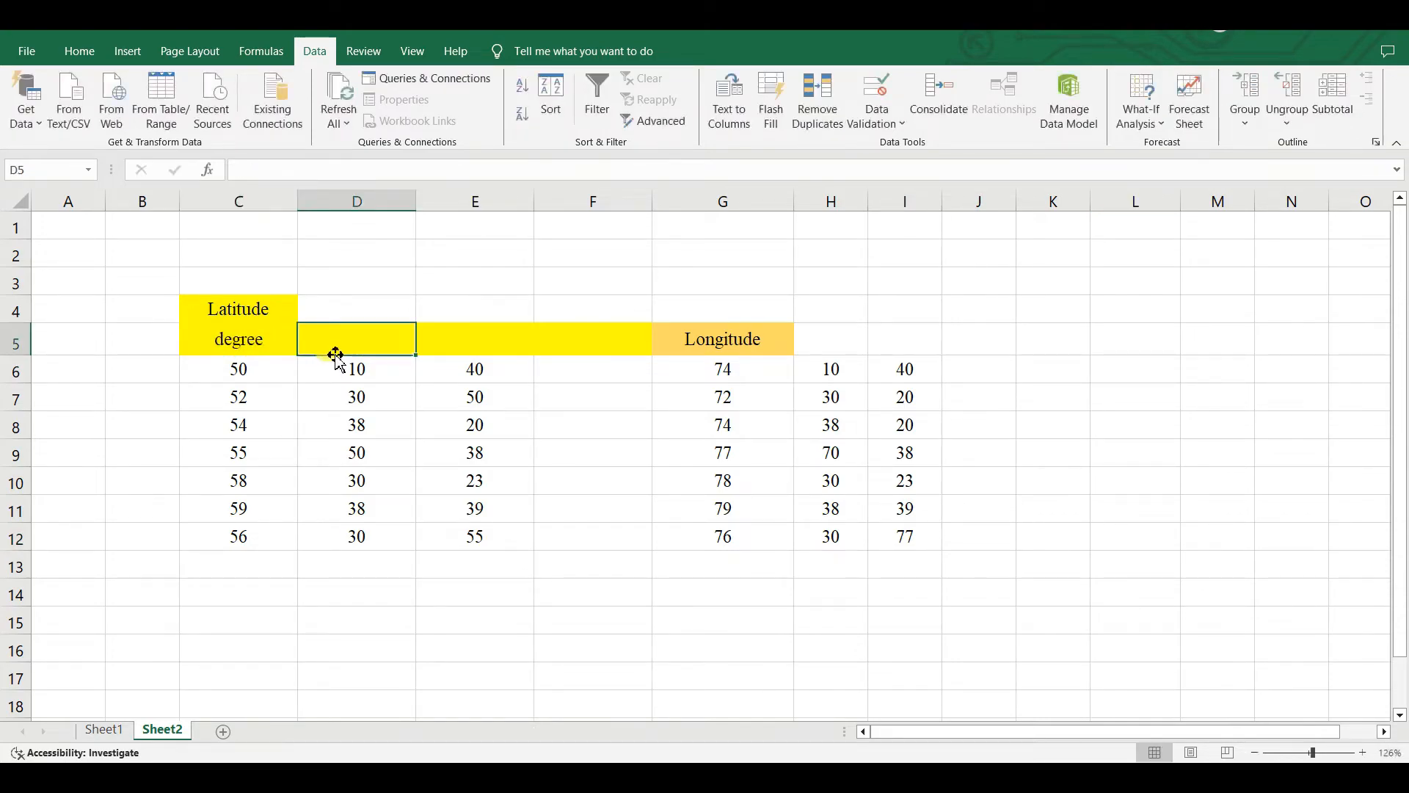
type("minute")
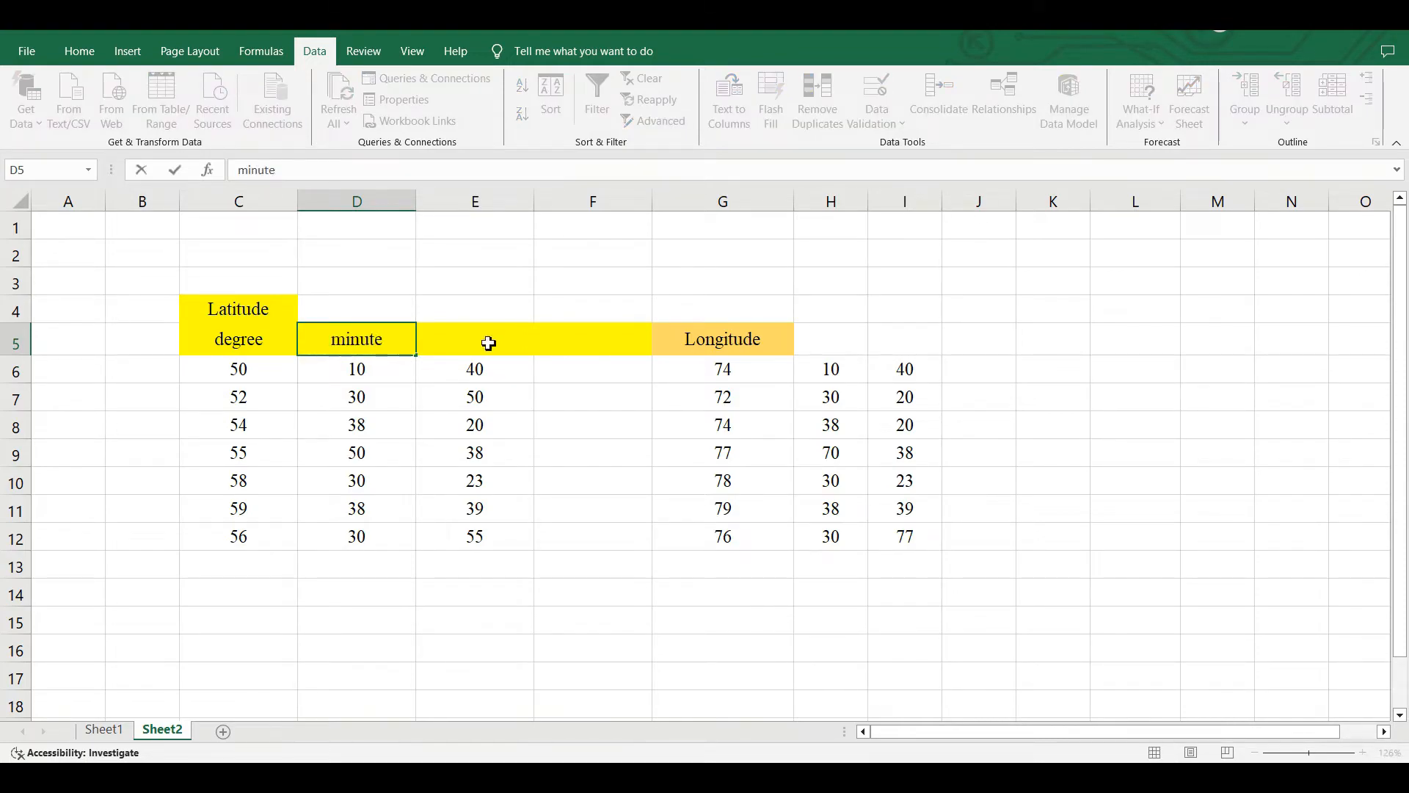
key("Tab")
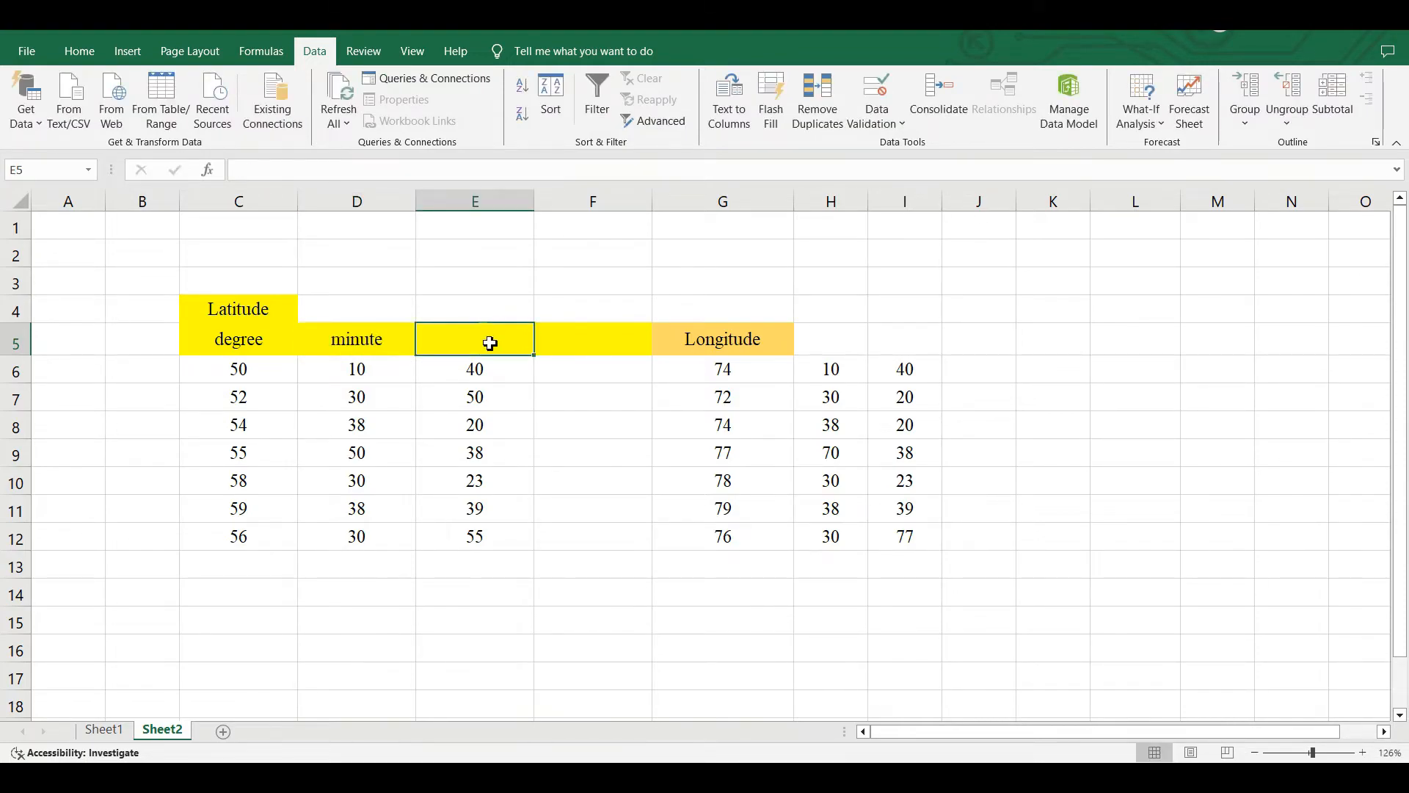
type("second")
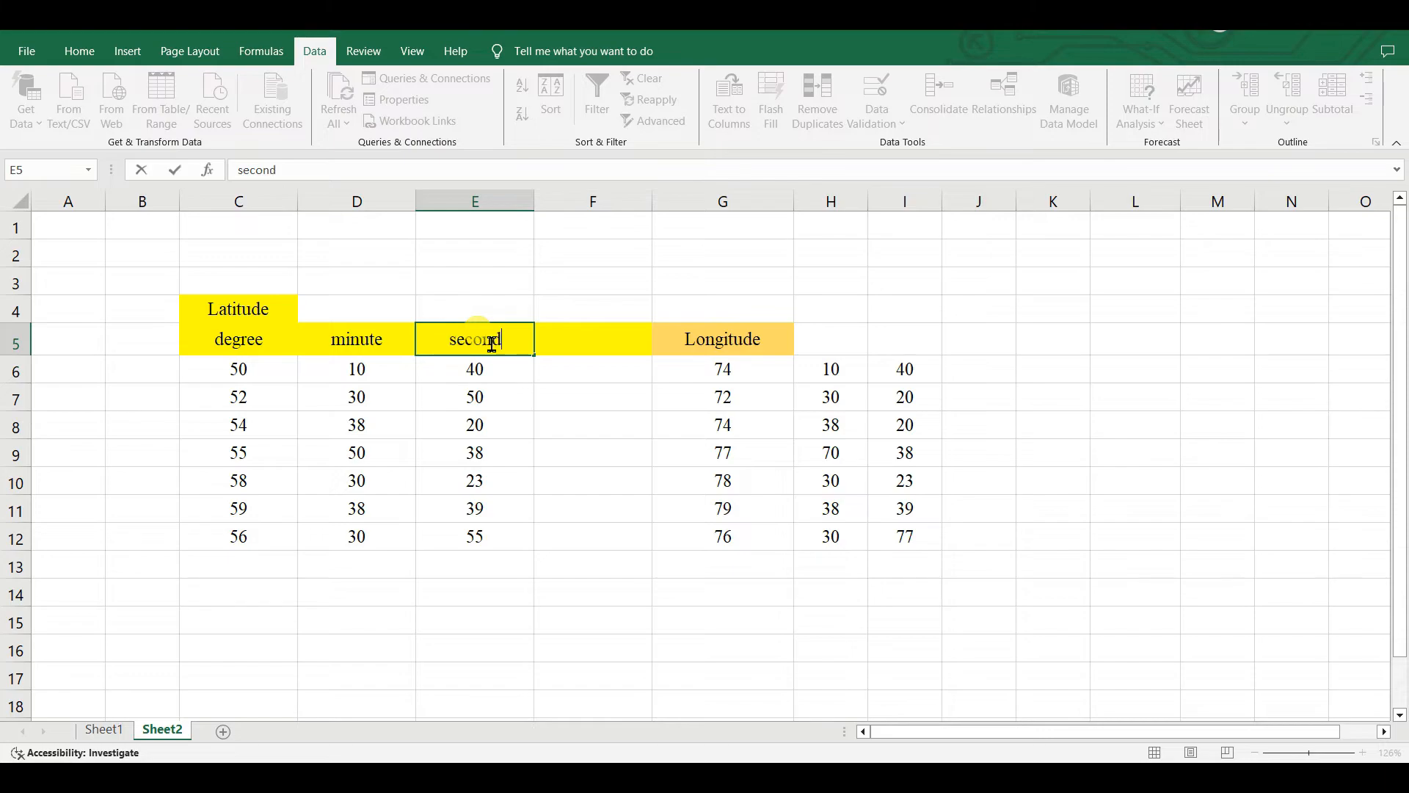
left_click(262, 340)
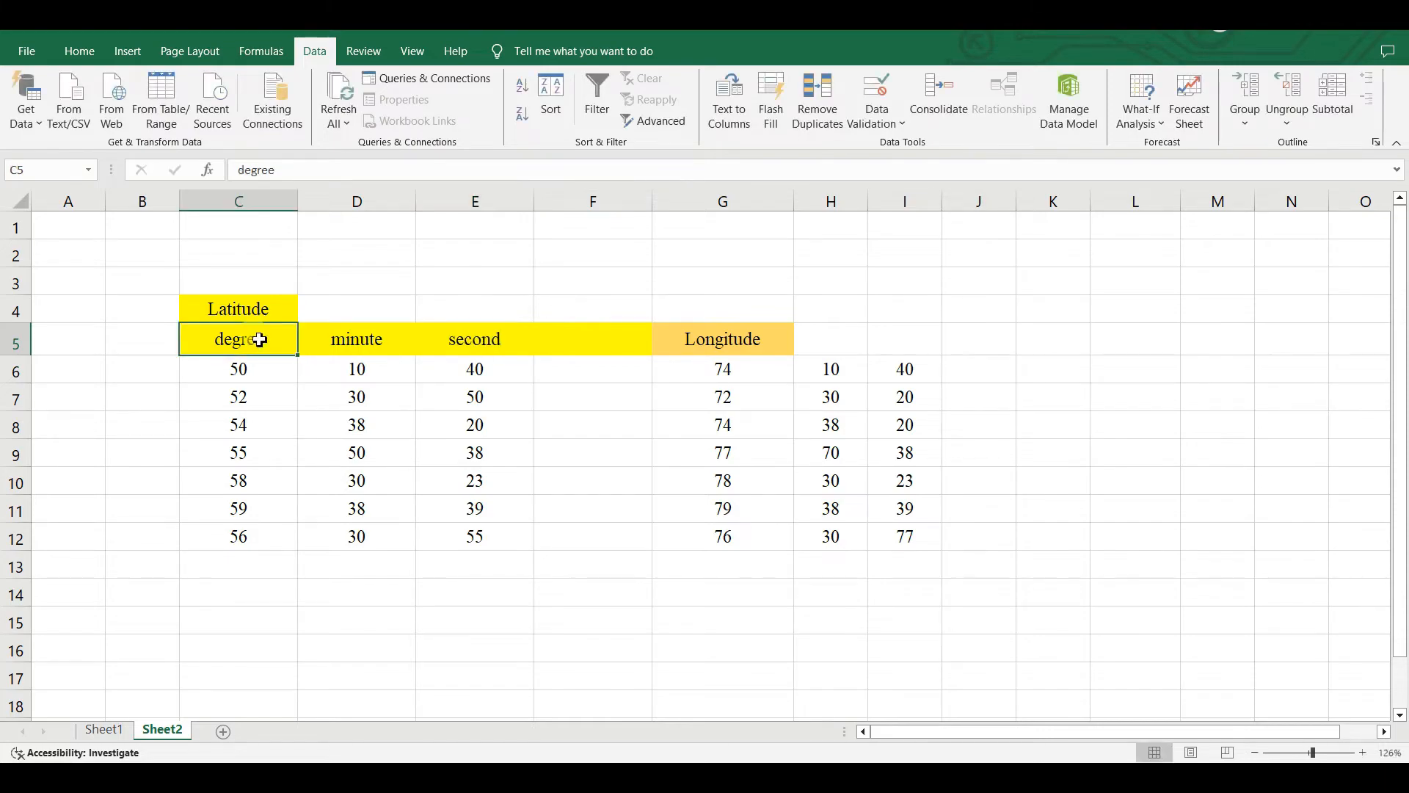
Copy the Longitude header from G5 into G4 above it.
left_click(726, 341)
key("ctrl+x")
left_click(718, 304)
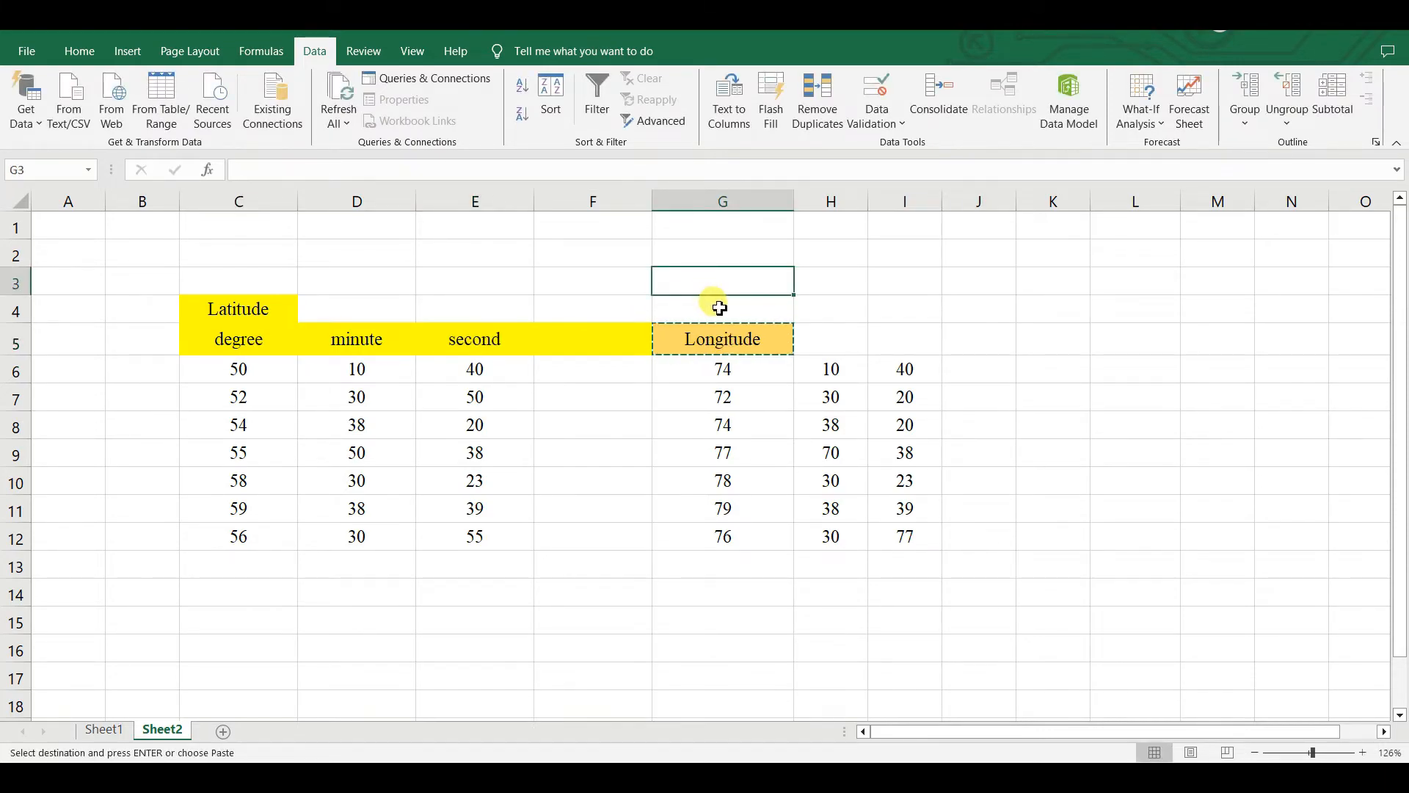
key("ctrl+v")
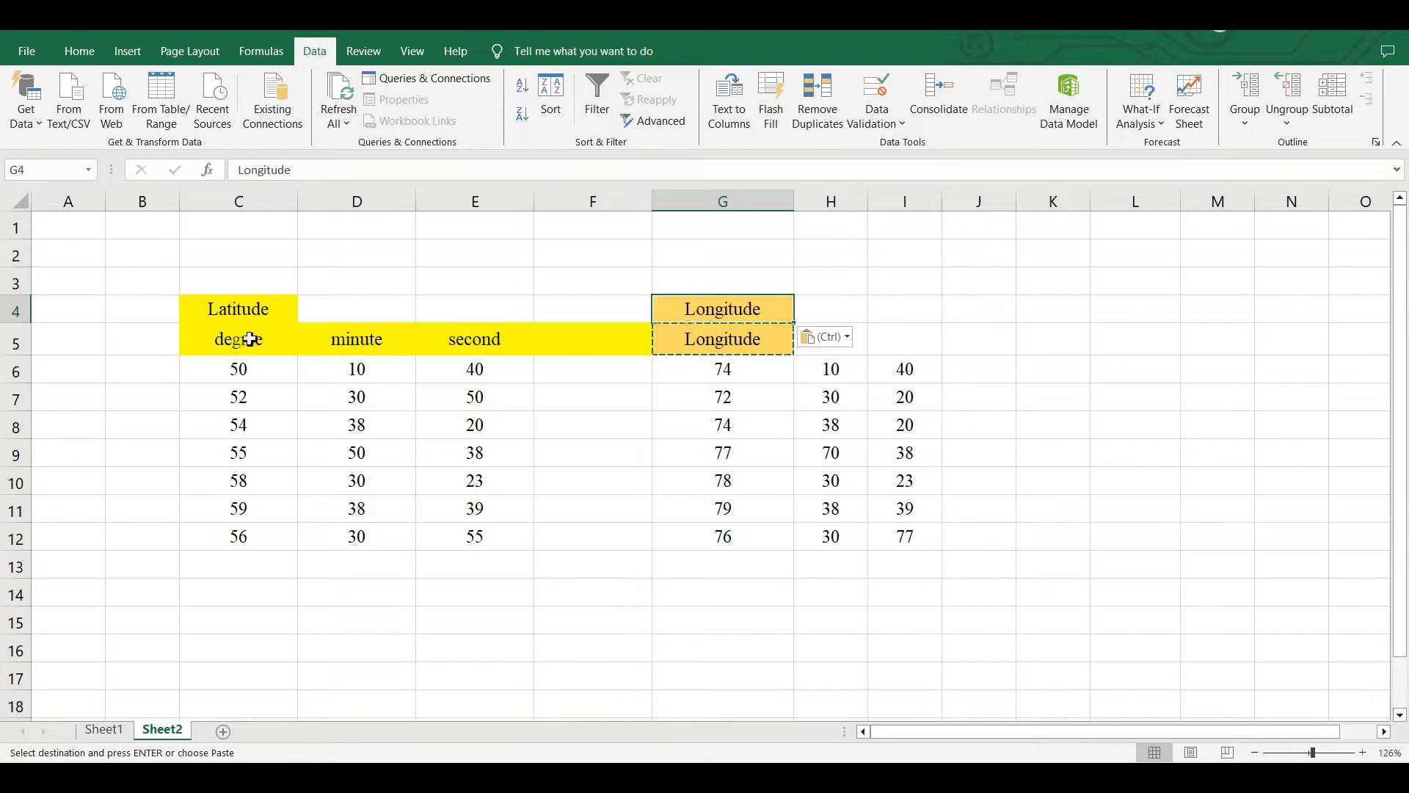
Copy the degree, minute and second subheaders from C5:E5 to G5:I5 above the longitude values.
left_click_drag(229, 338, 353, 337)
left_click(488, 332)
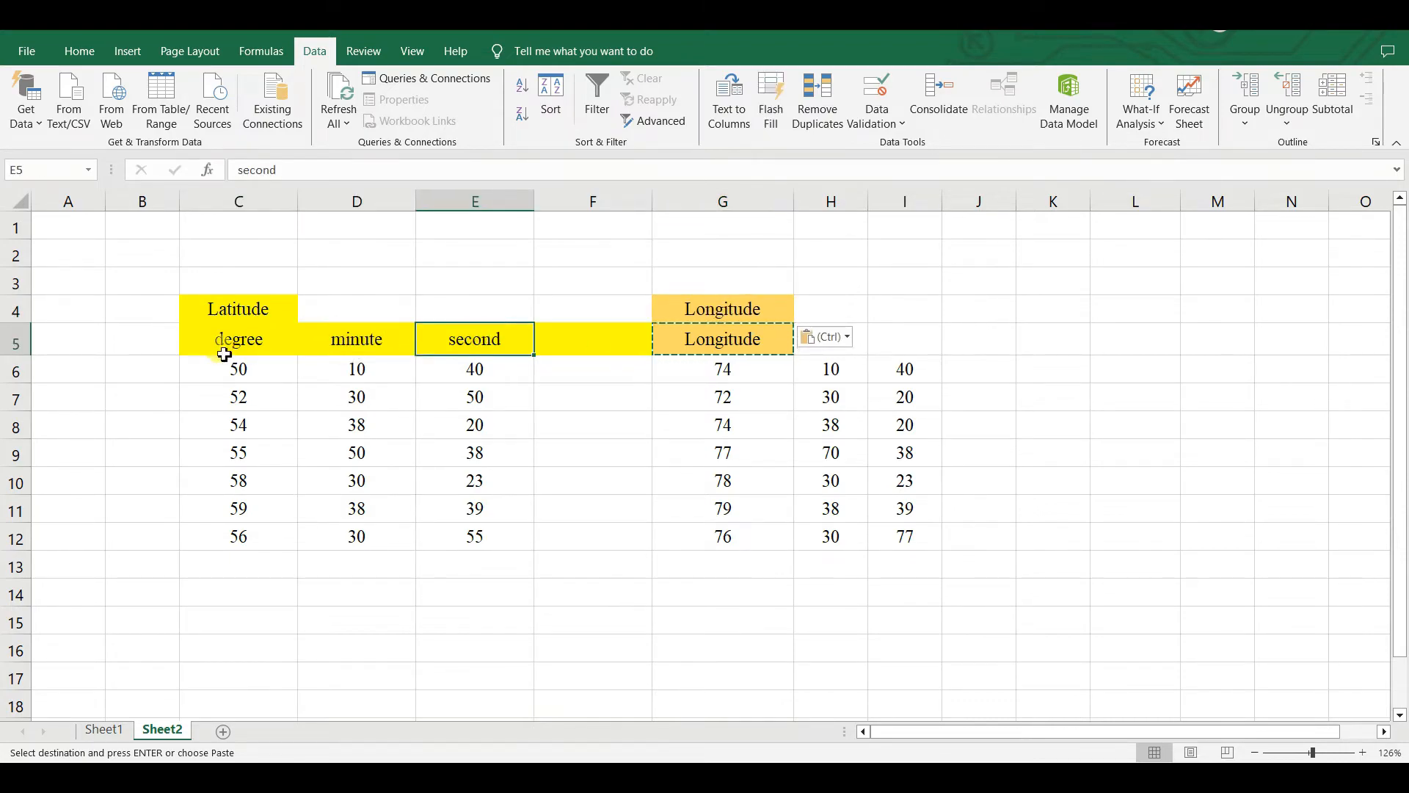
left_click_drag(220, 344, 484, 346)
key("ctrl+c")
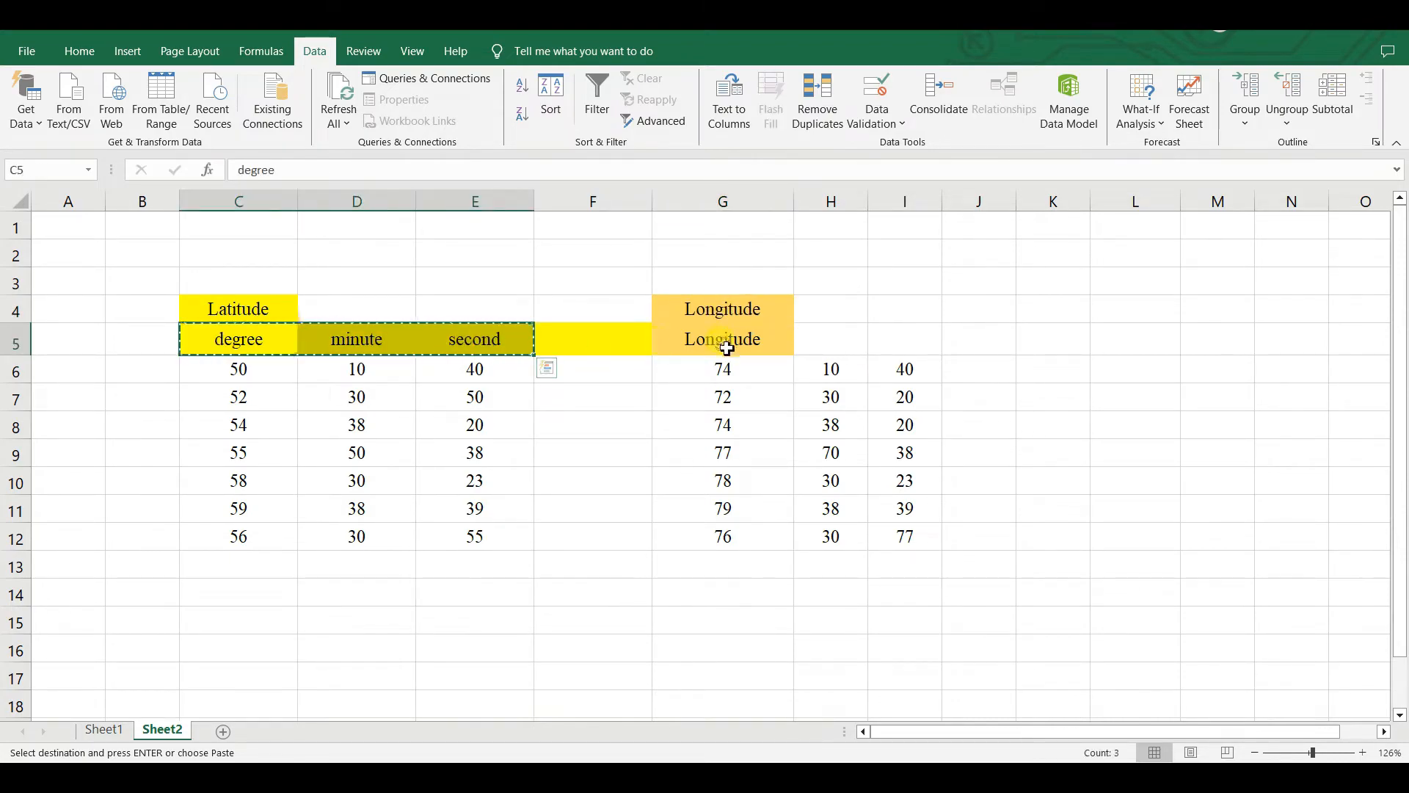
left_click_drag(729, 351, 923, 350)
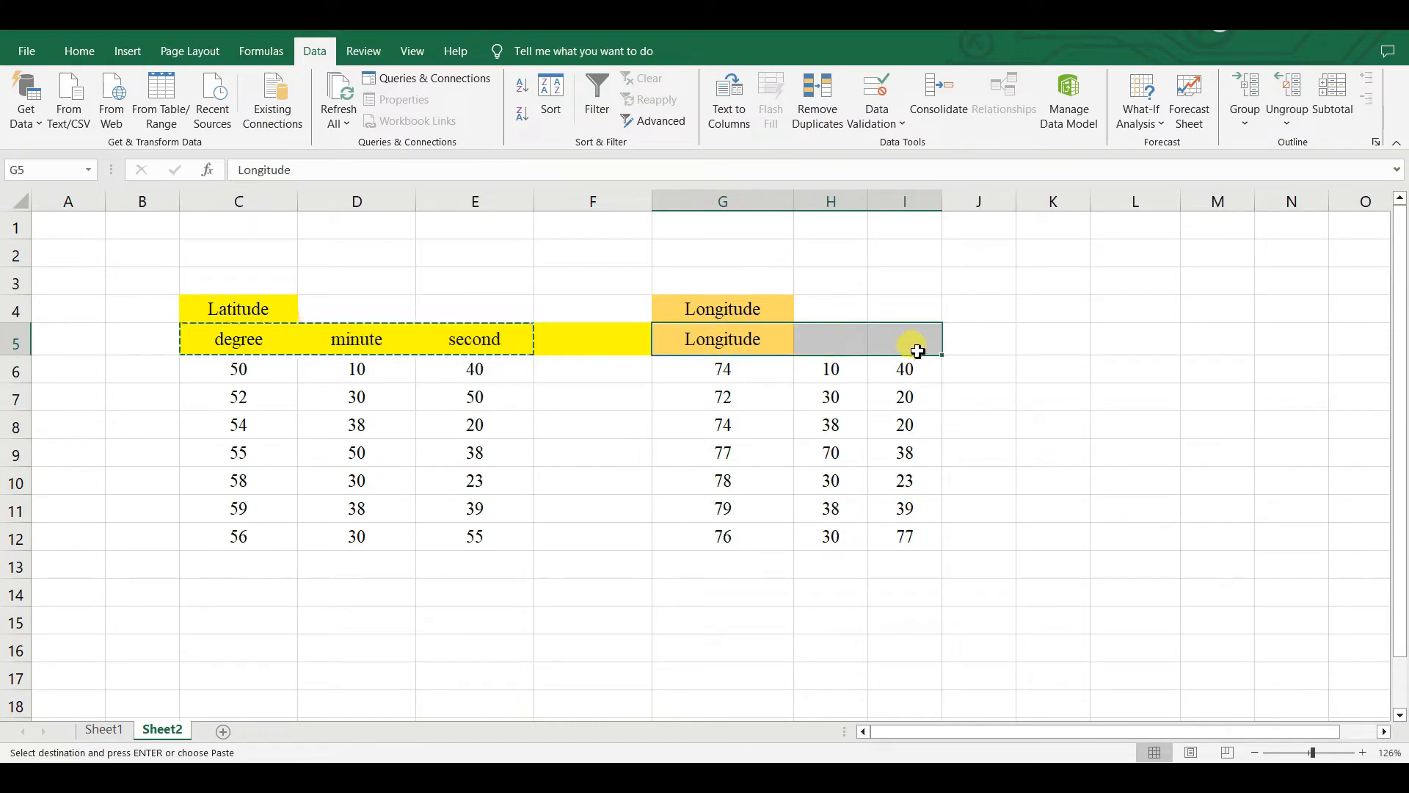
key("ctrl+v")
left_click(1137, 425)
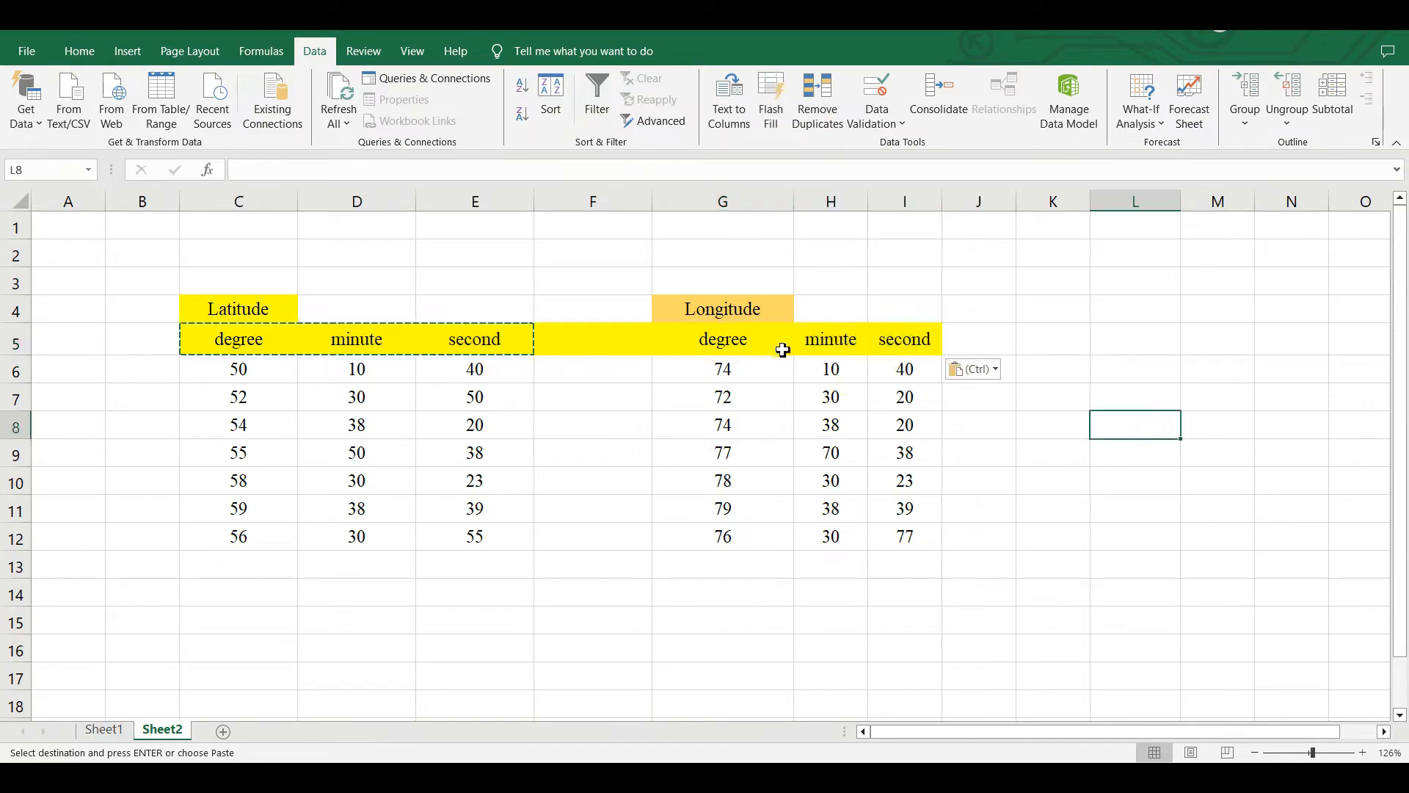
Merge and center the Latitude header across C4:E4 and the Longitude header across G4:I4.
left_click_drag(261, 313, 472, 301)
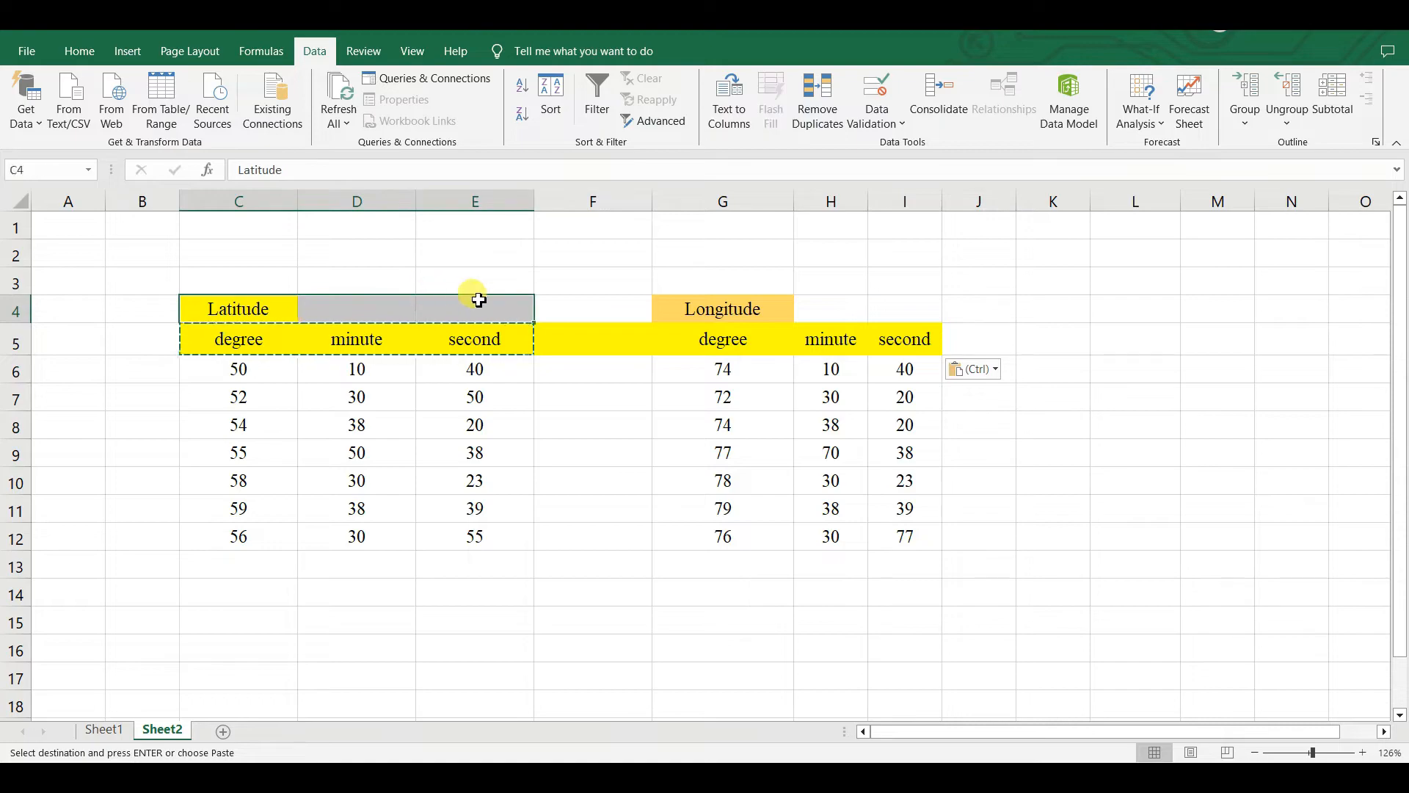
left_click(77, 52)
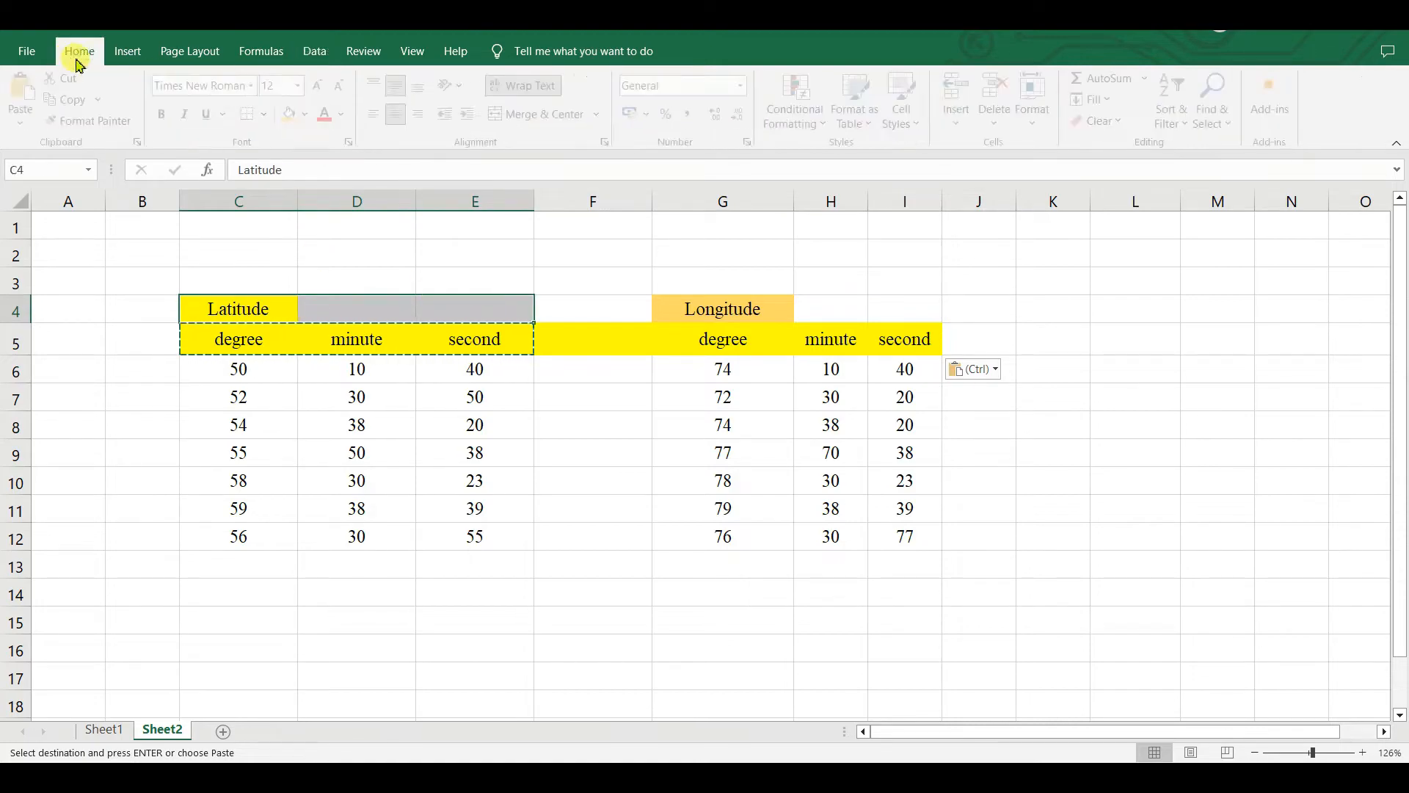
left_click(534, 116)
left_click_drag(761, 309, 919, 308)
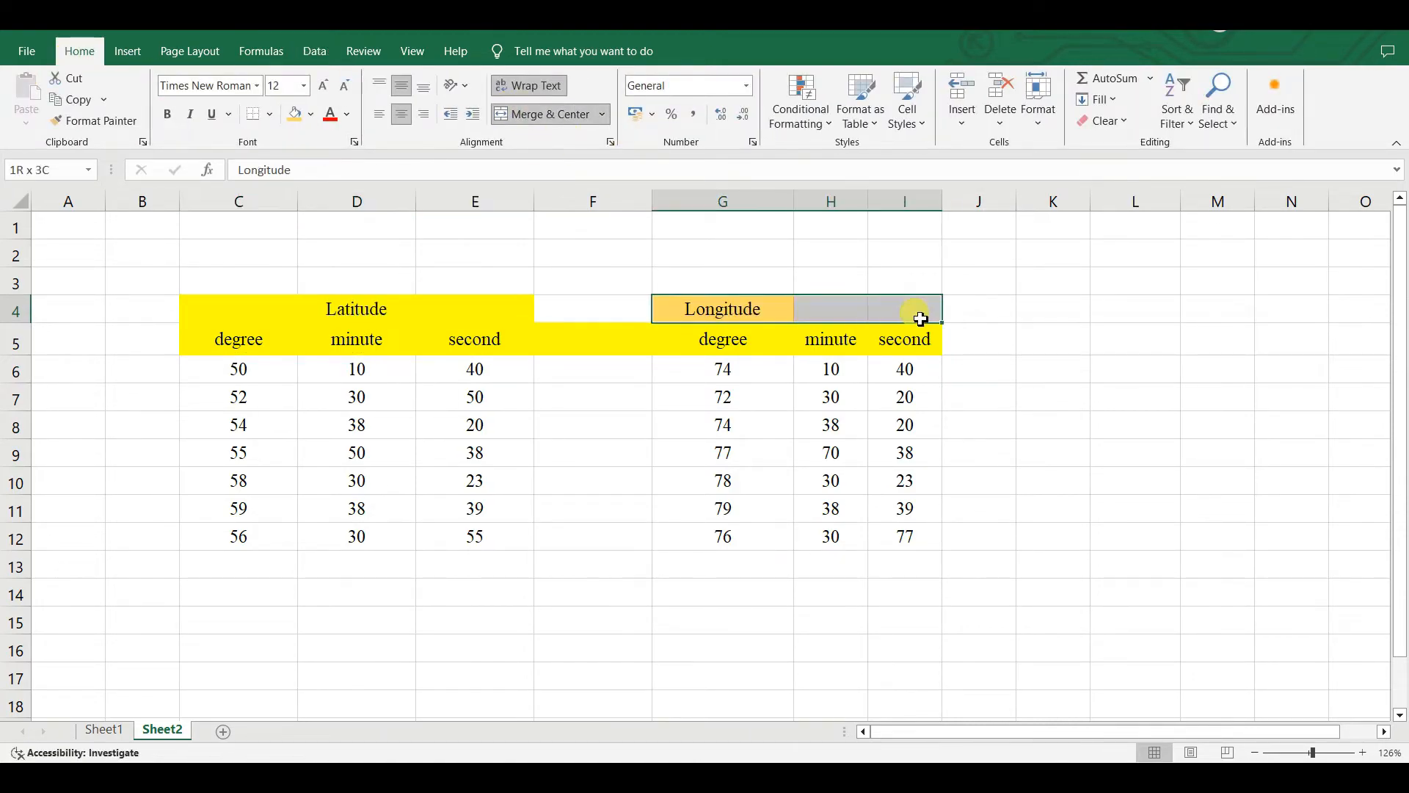
left_click(546, 117)
left_click(1216, 508)
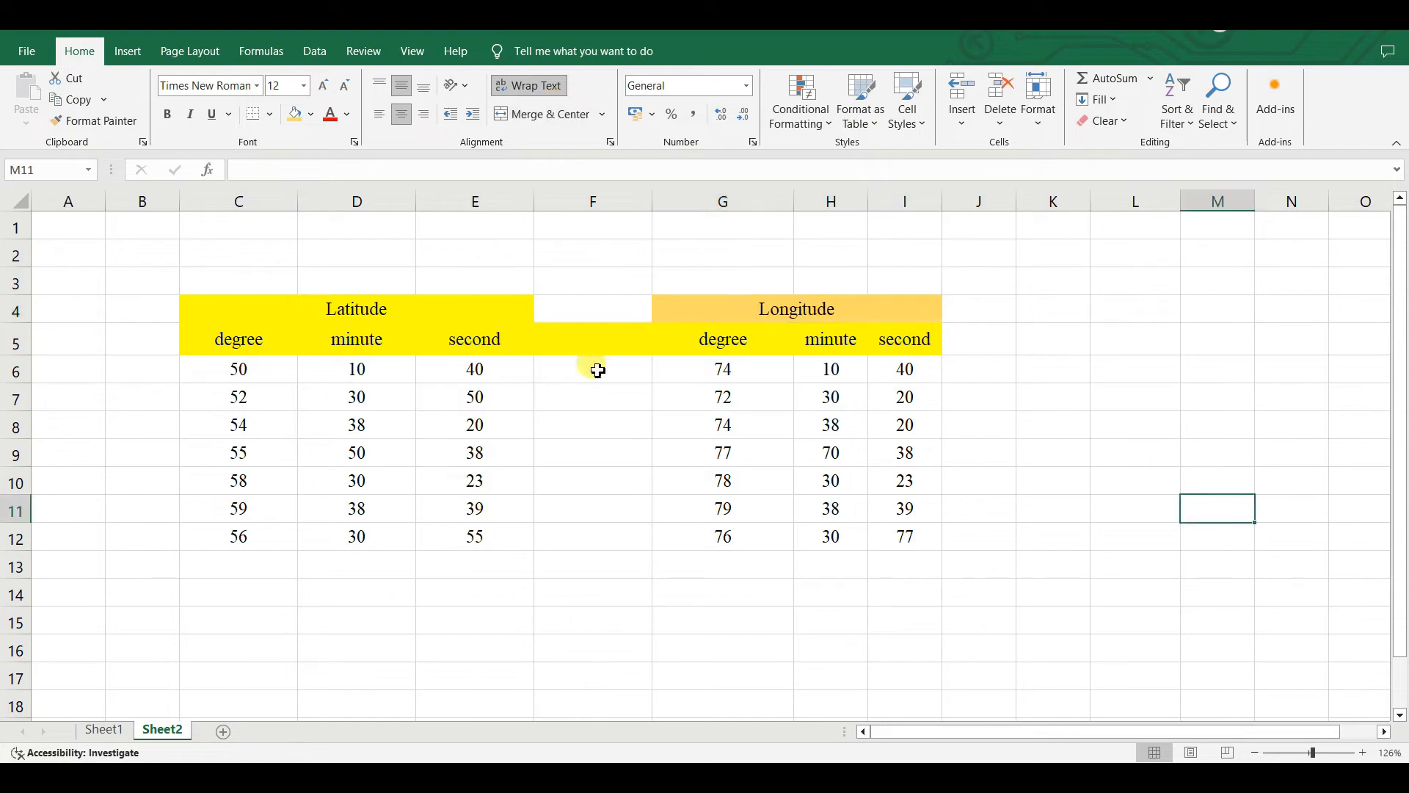
Try to paste a copy of the merged Latitude header at F5, and undo the paste.
left_click(412, 320)
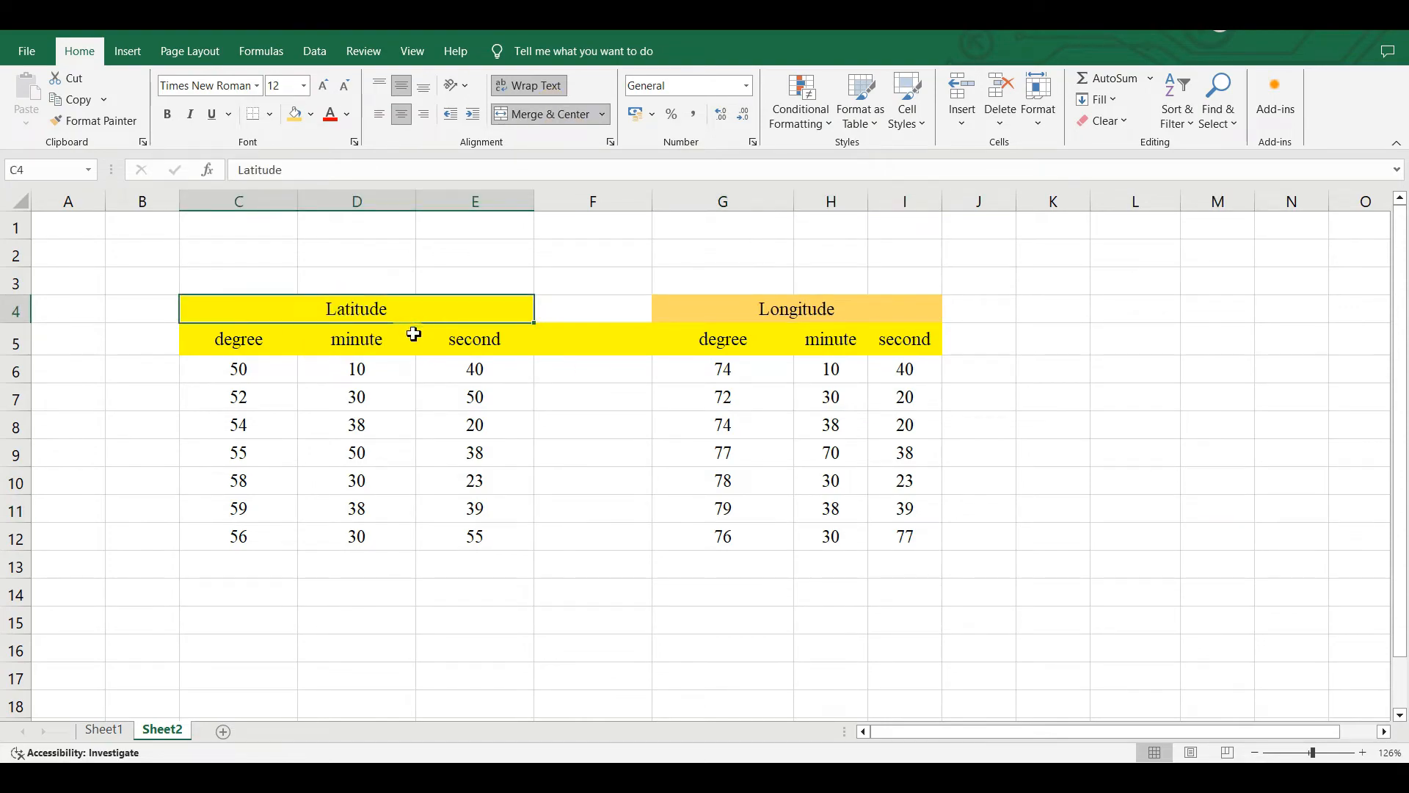
key("ctrl+c")
left_click(603, 346)
key("ctrl+v")
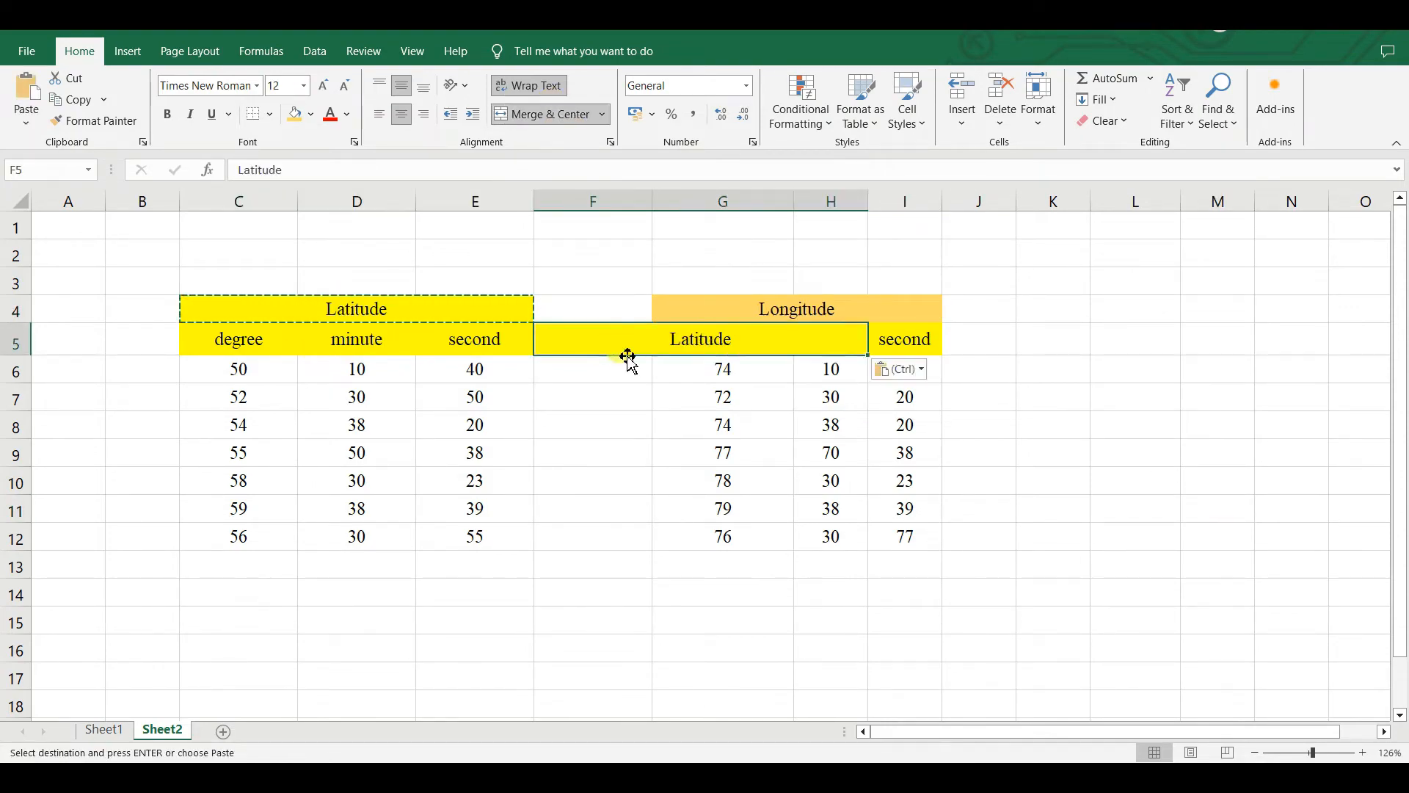
key("ctrl+z")
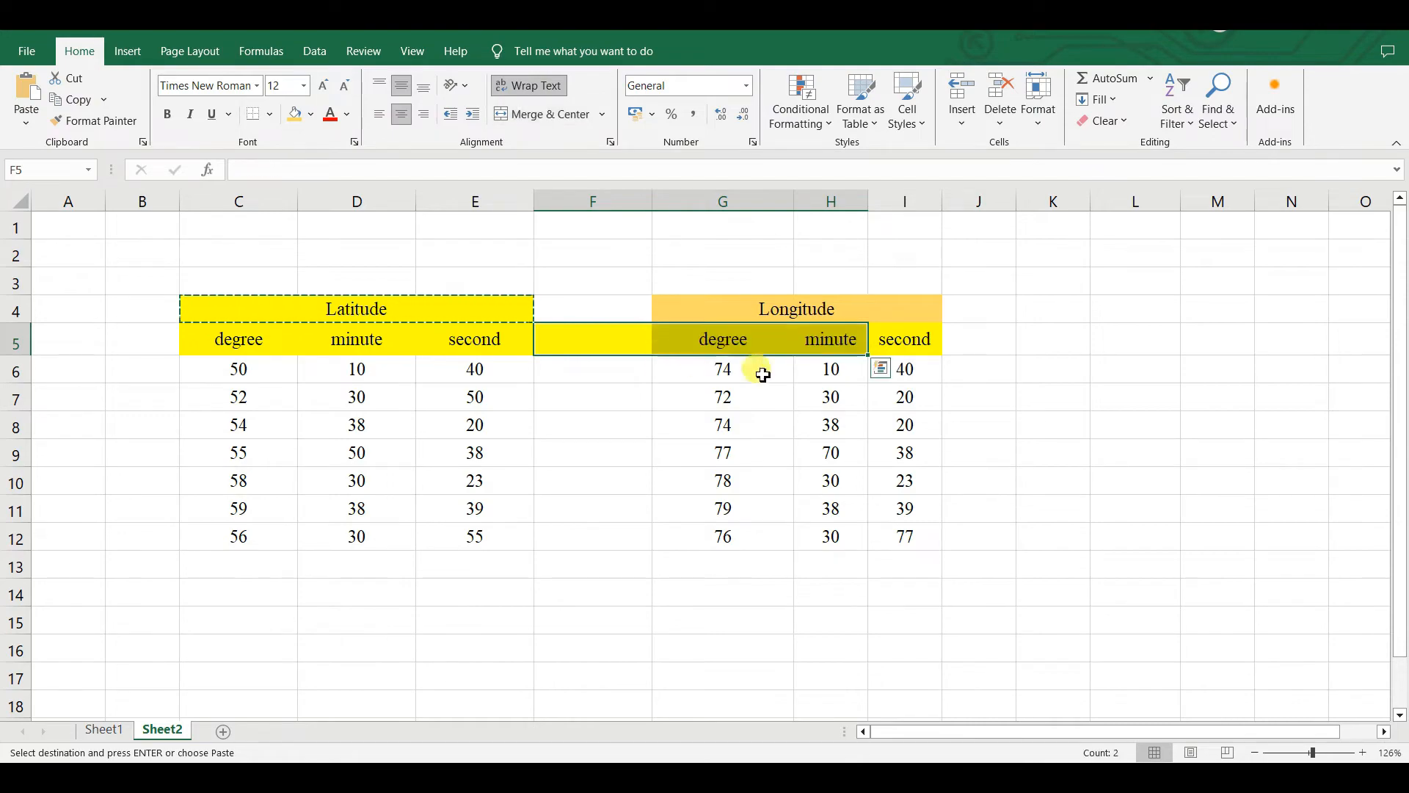
left_click(1135, 397)
Enter the header Latitude in F5 and Longitude in J5, and widen column J to fit its header on one line.
left_click(598, 337)
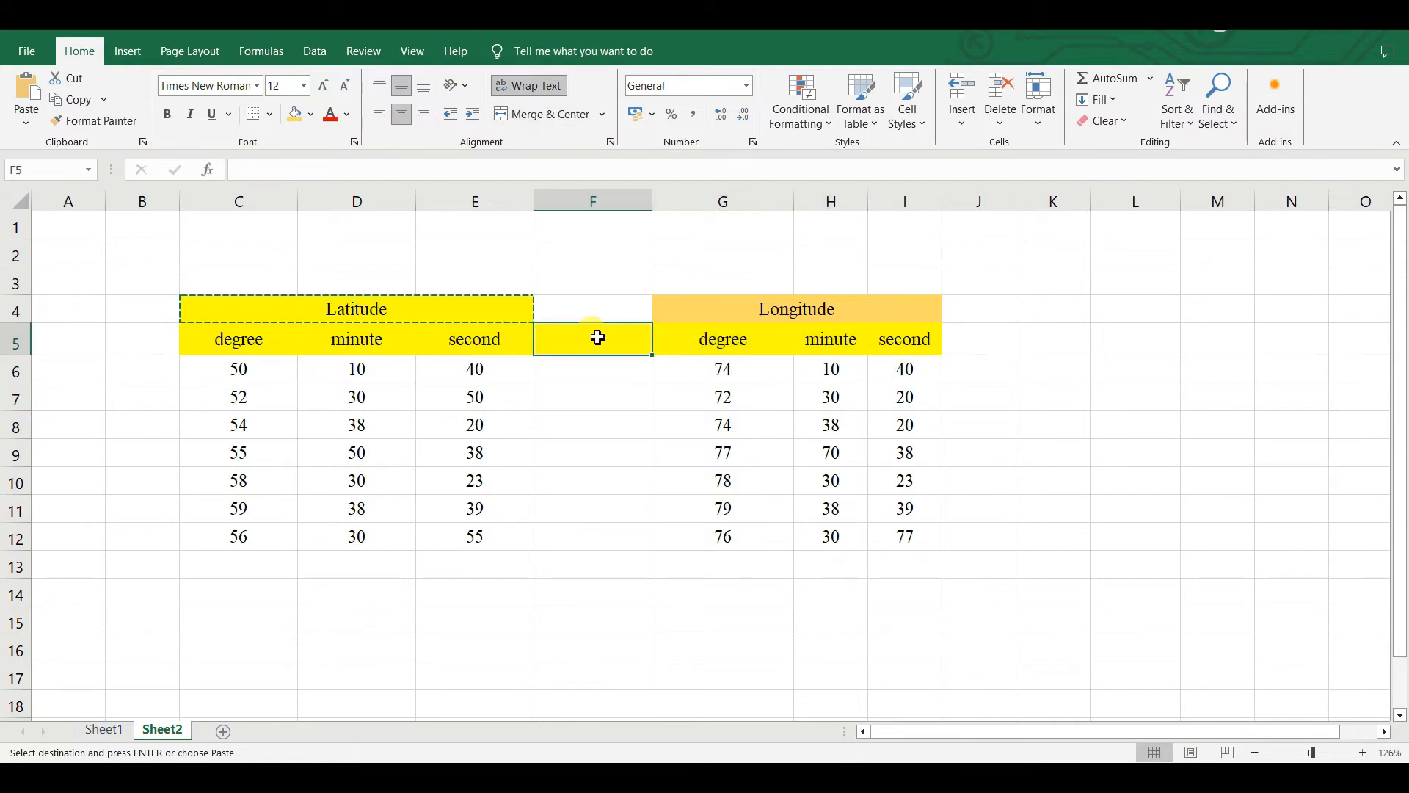
type("Latitude")
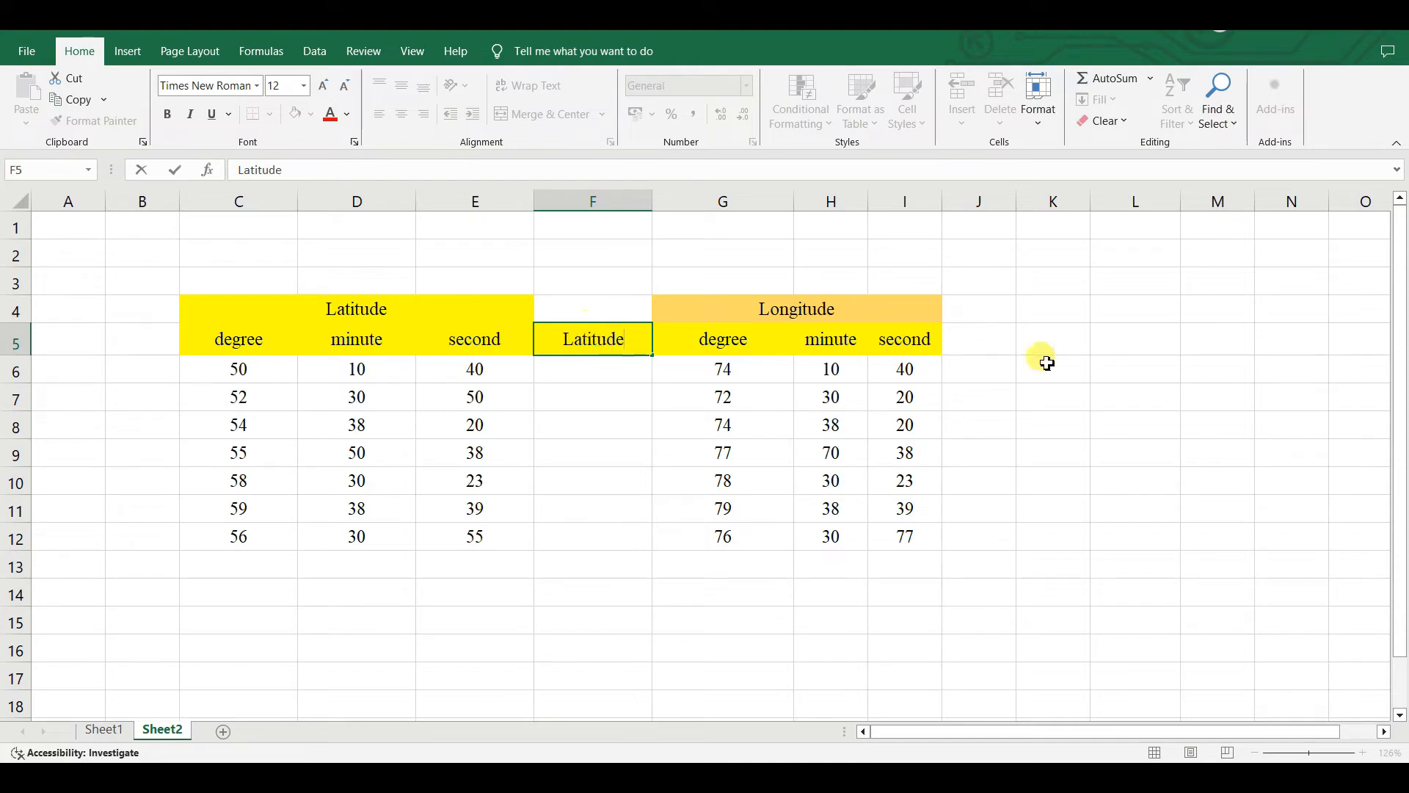
left_click(1003, 342)
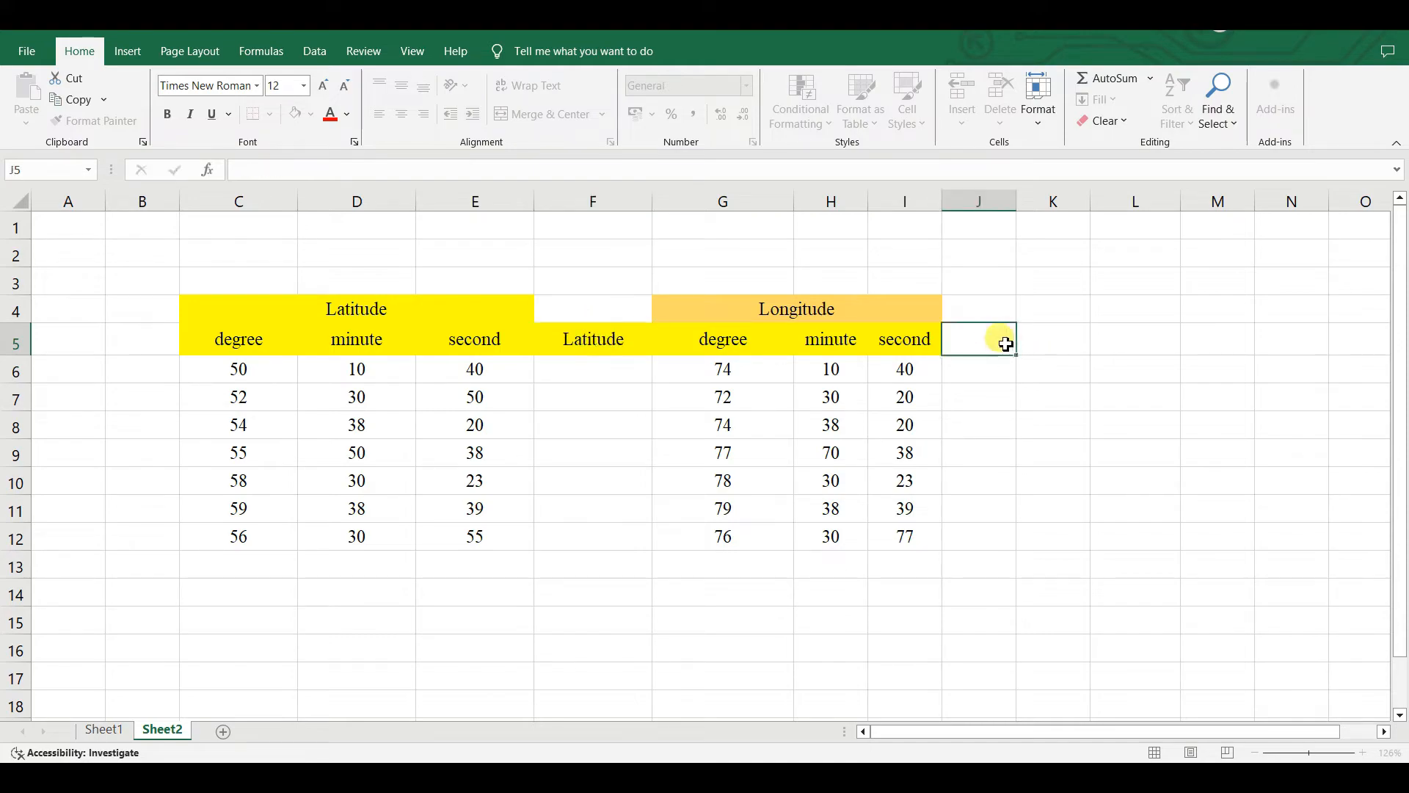
type("Long")
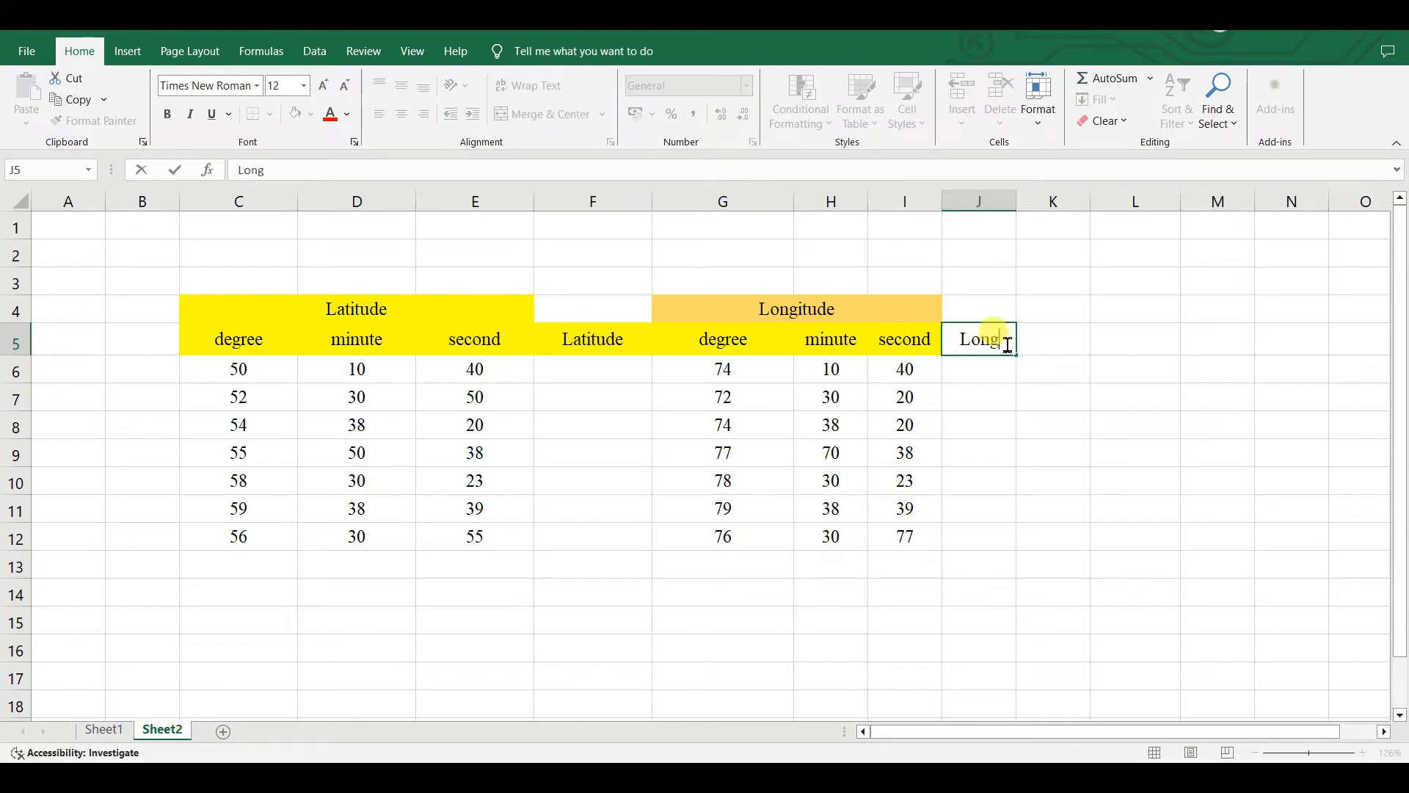
type("itude")
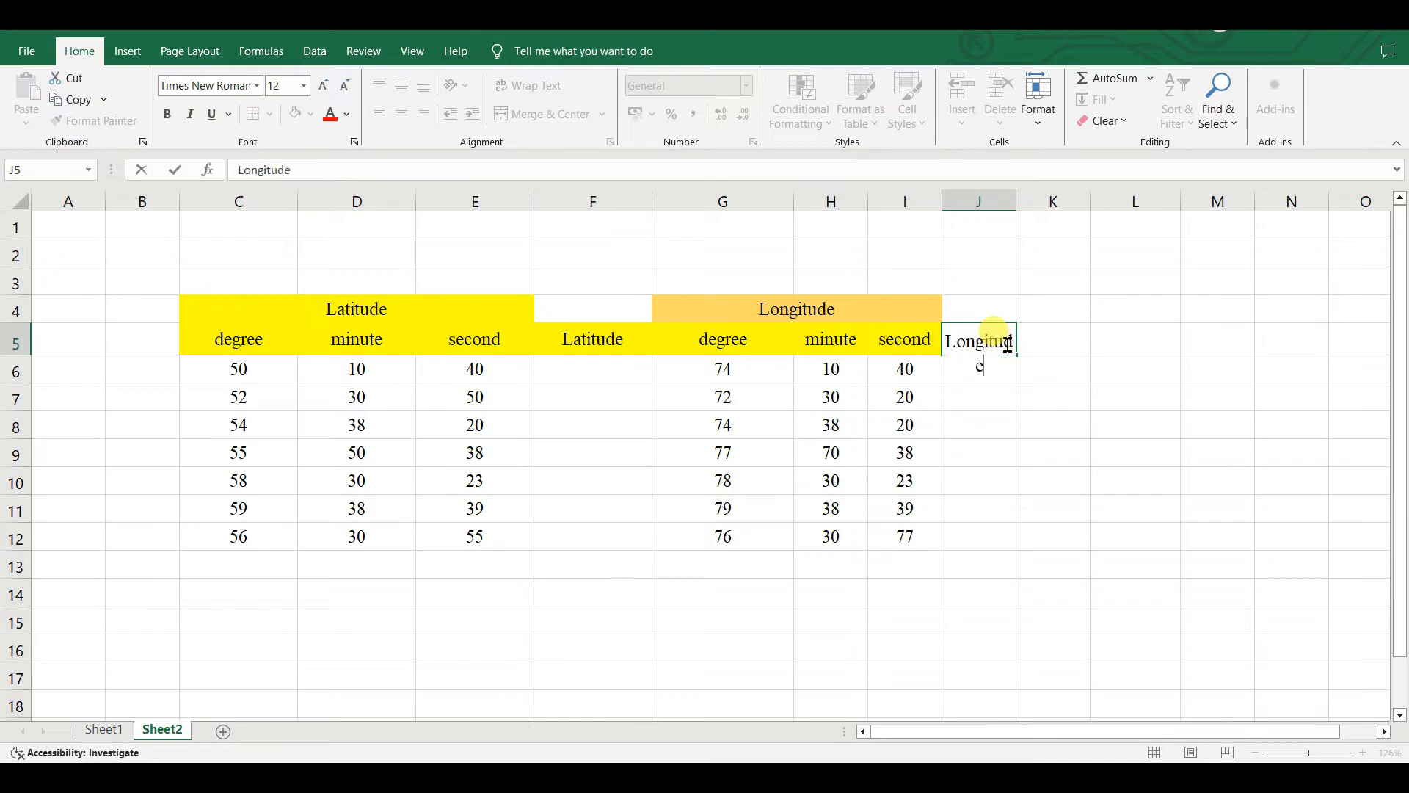
left_click(1135, 339)
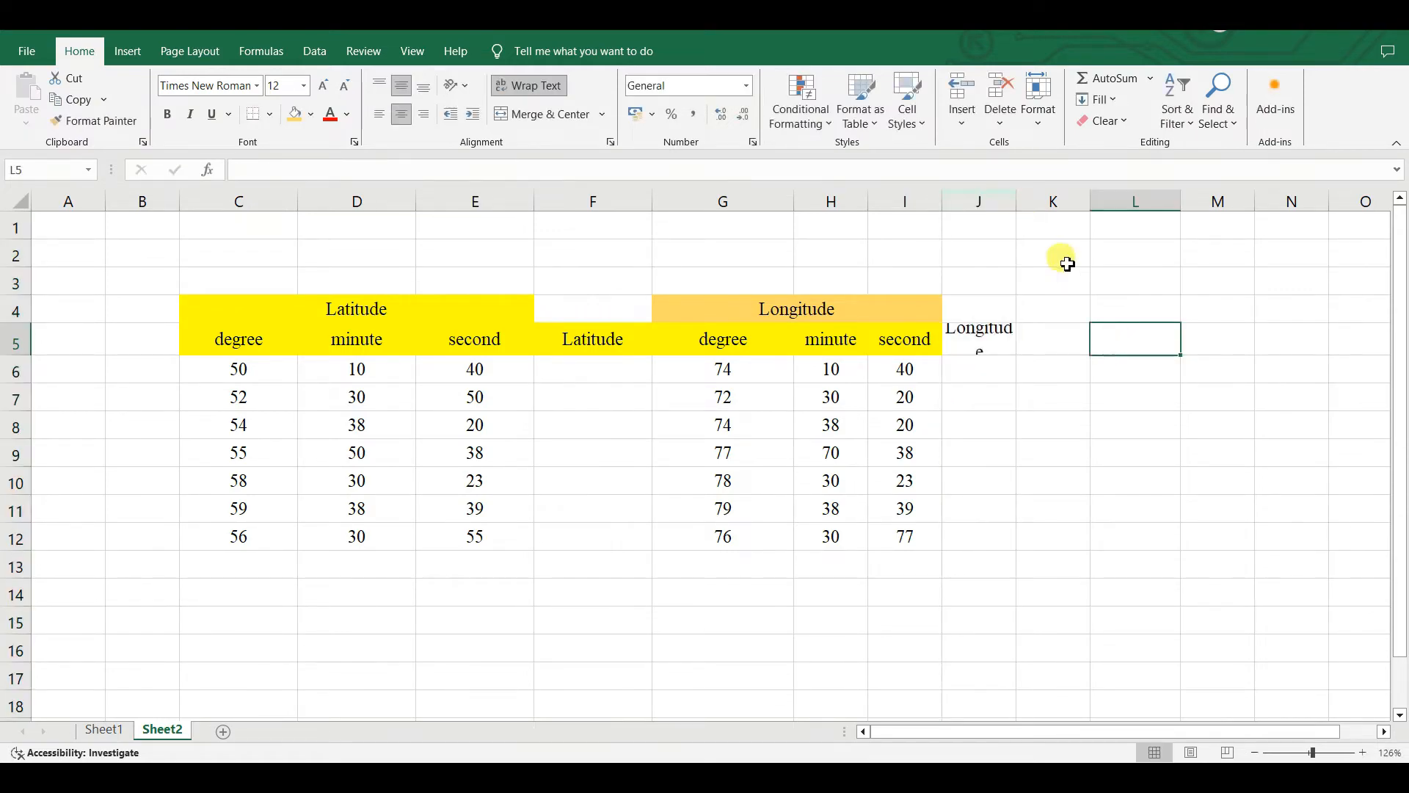
left_click_drag(1016, 201, 1033, 201)
left_click(1251, 568)
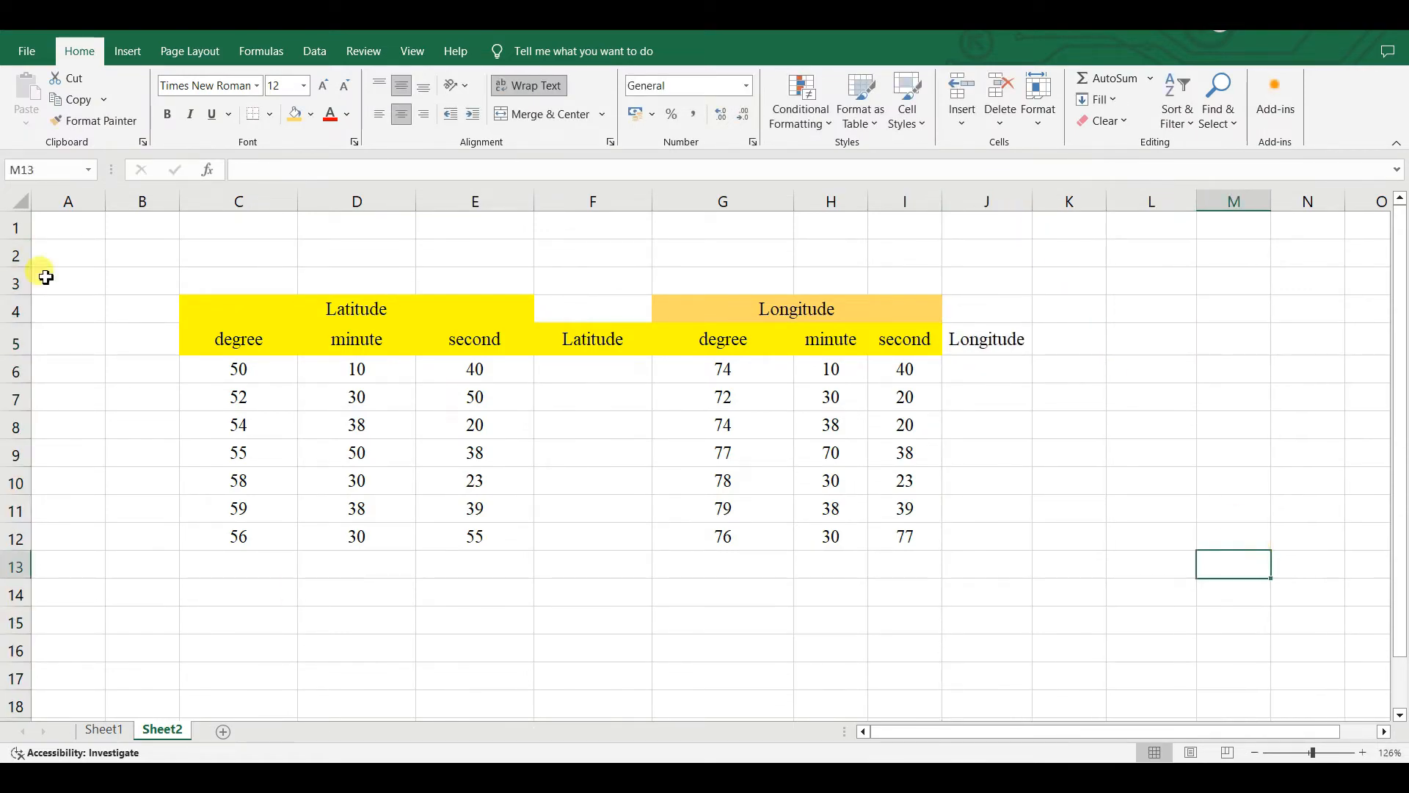
Calculate the decimal latitude in F6 with =C6+(D6/60)+(E6/3600) and fill the formula down to F12.
left_click(607, 362)
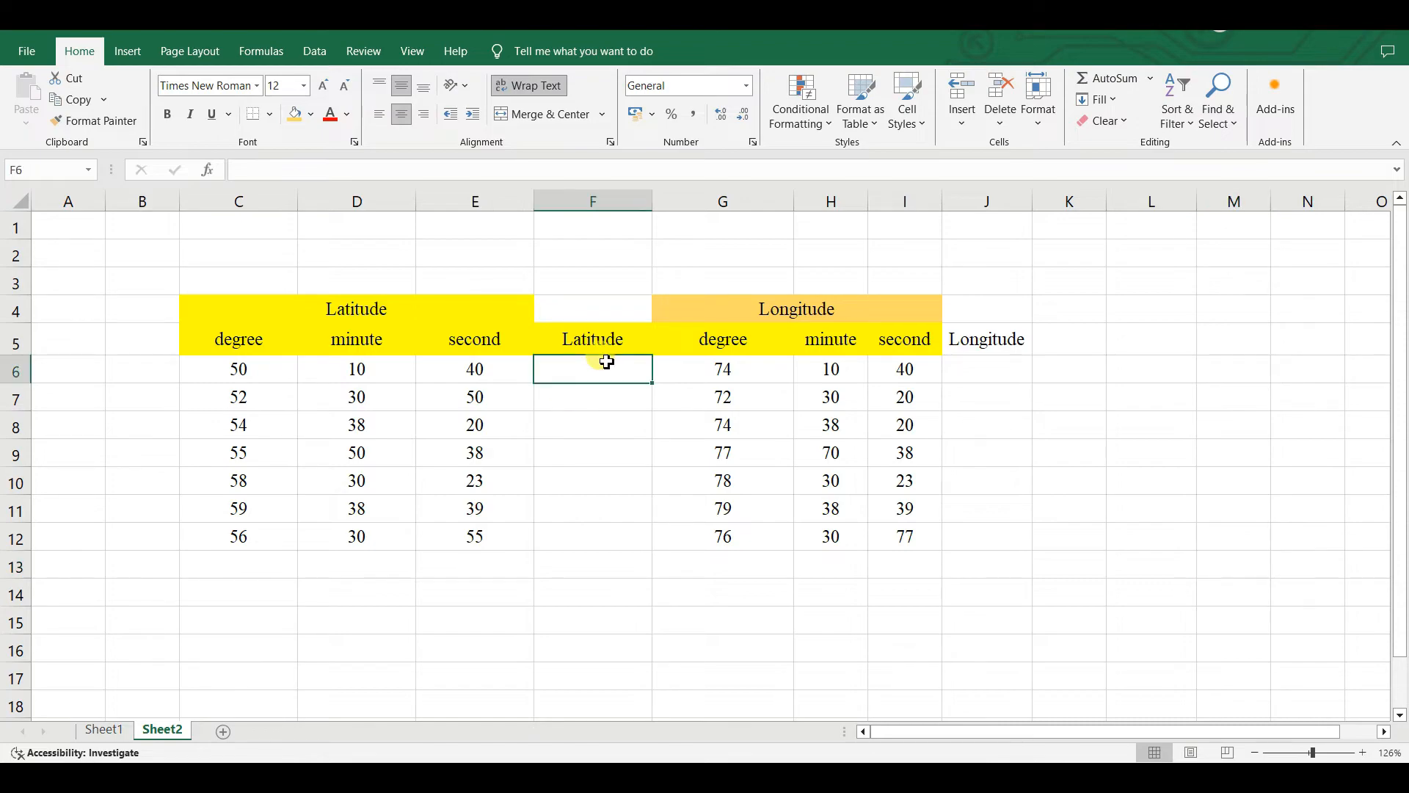
type("=")
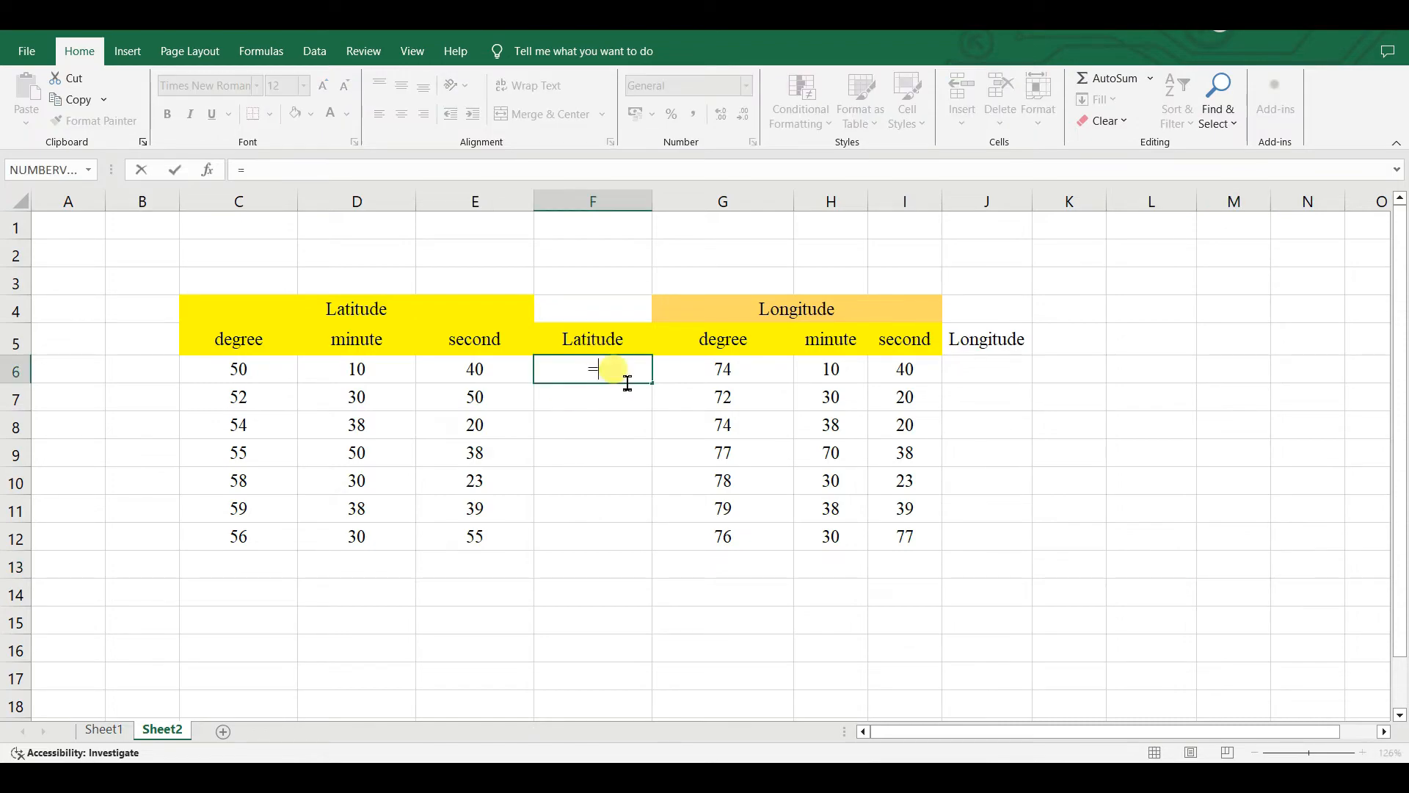
left_click(249, 373)
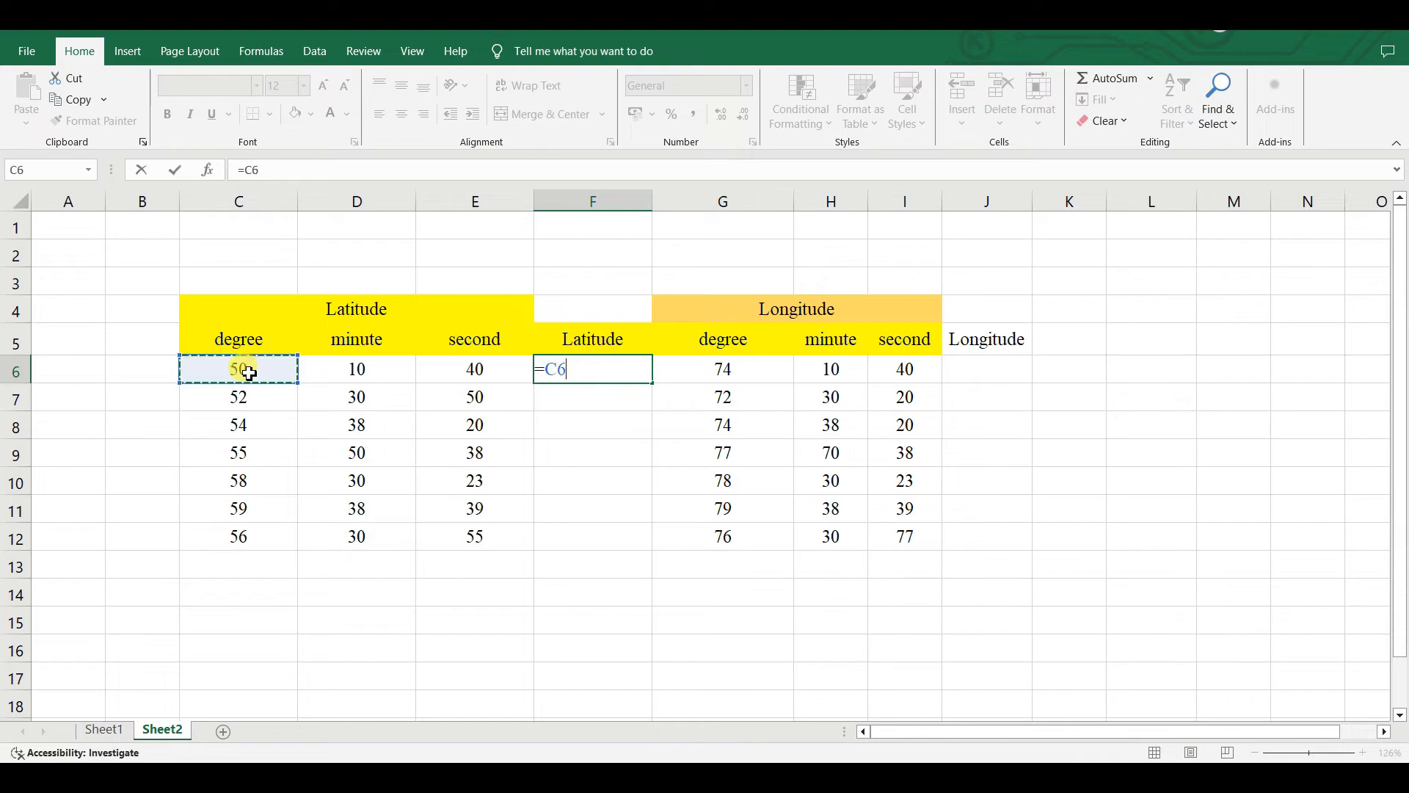
type("+(")
left_click(371, 371)
type("/60)+(")
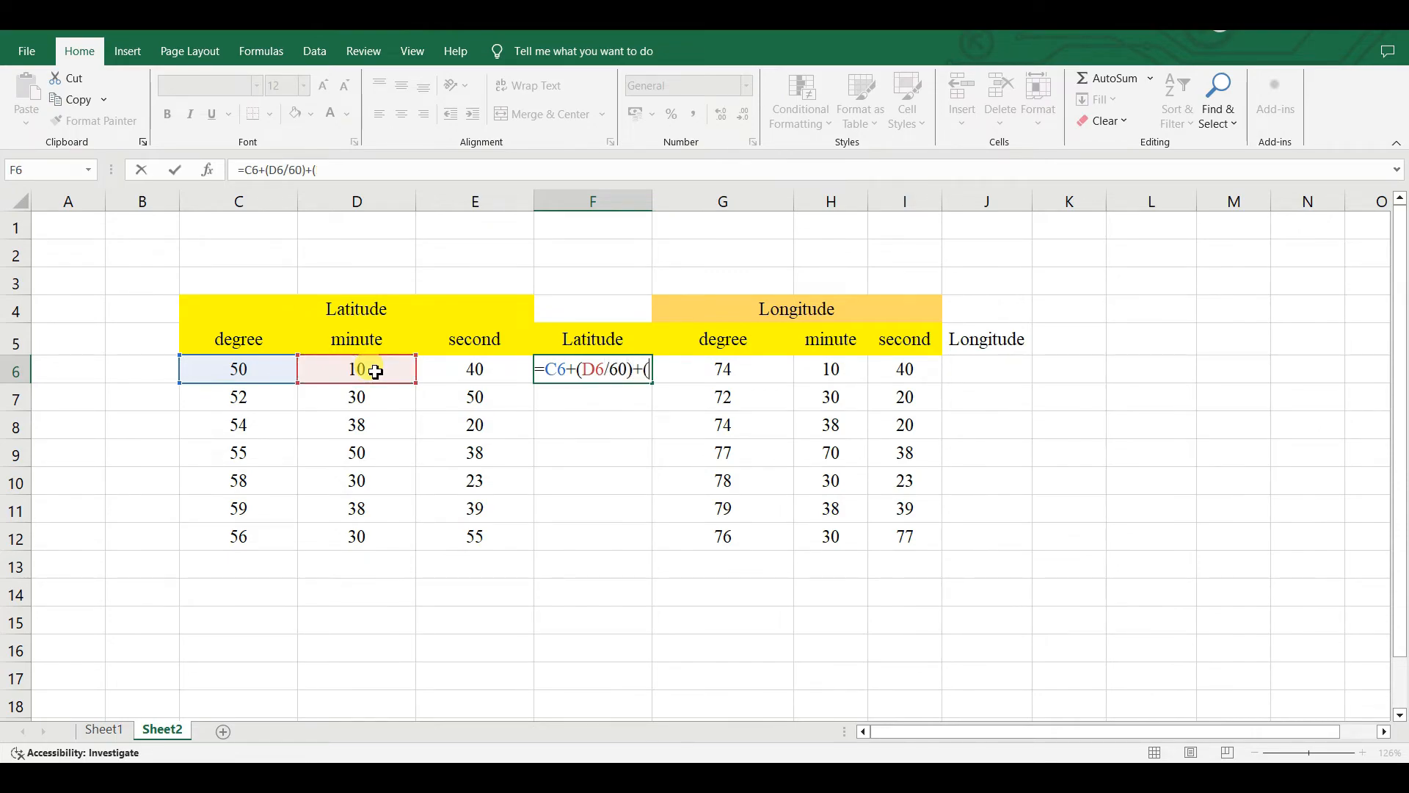
left_click(504, 372)
type("/3600")
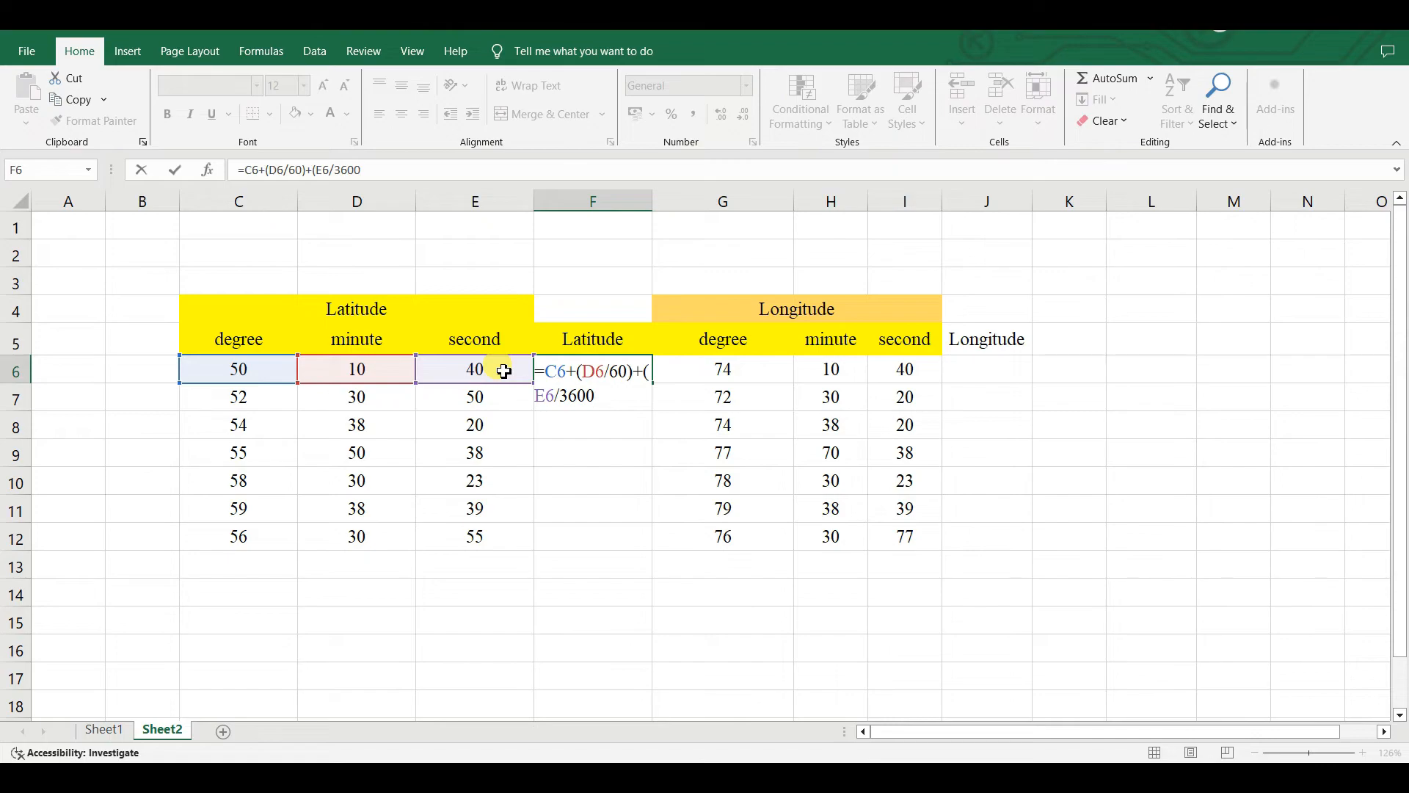
type(")")
key("Return")
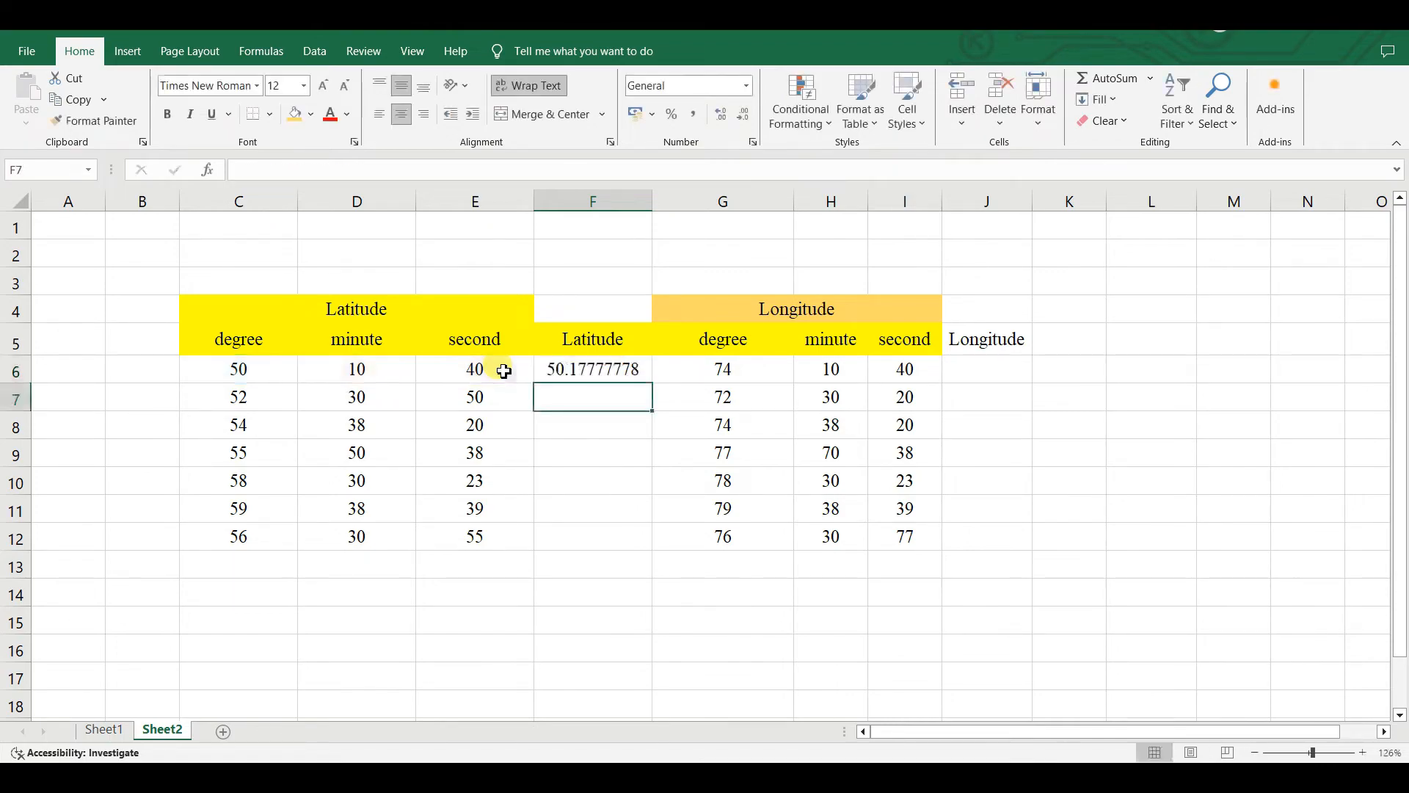
left_click(611, 367)
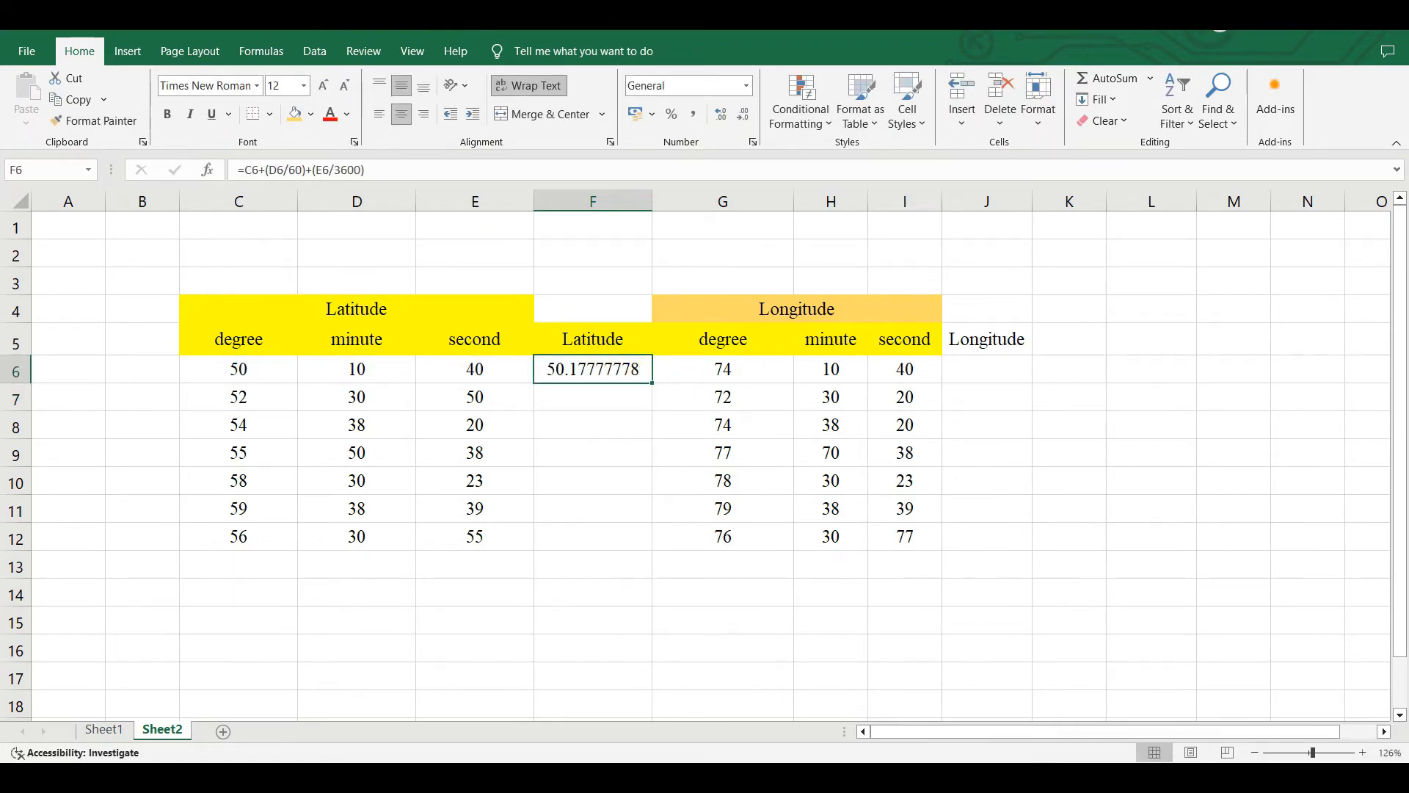
double_click(652, 383)
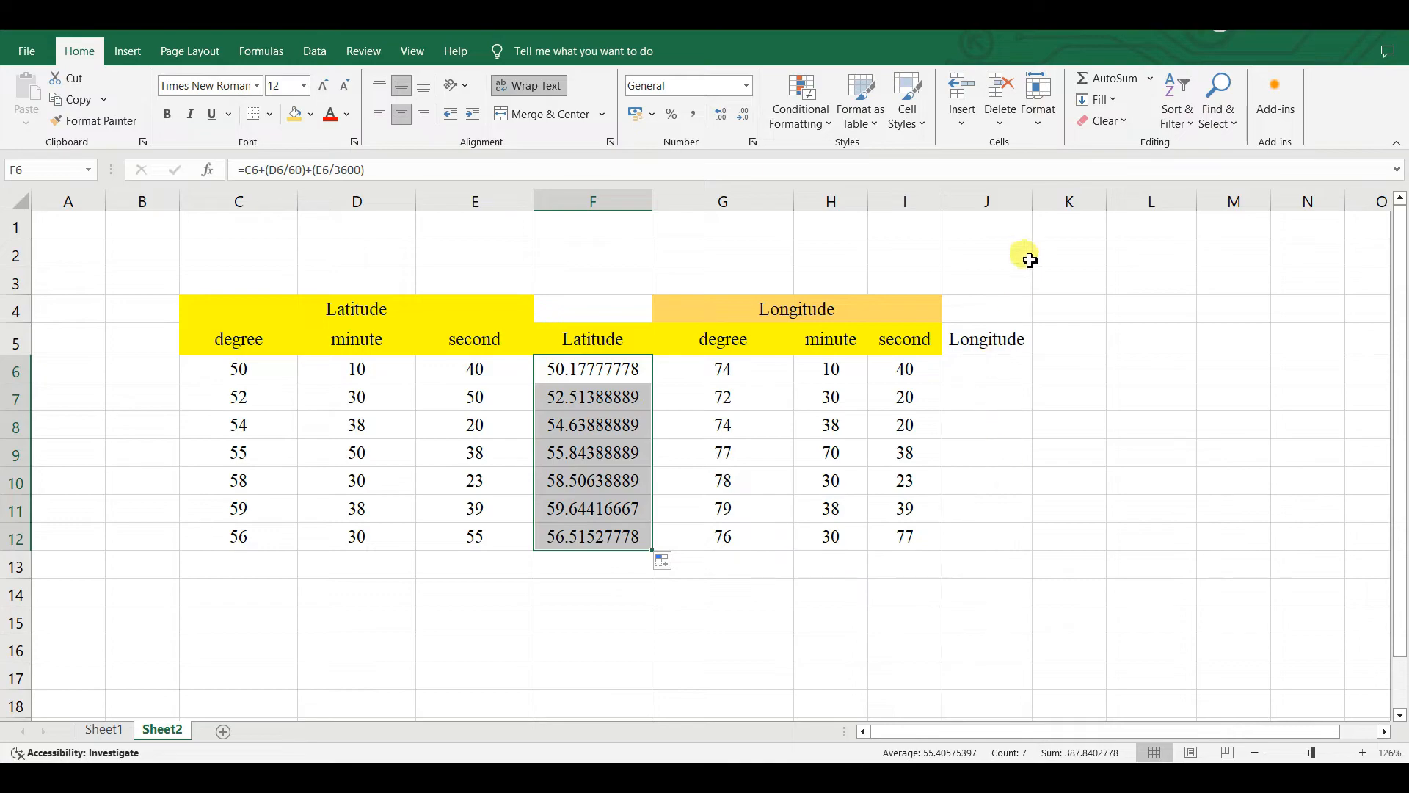
Widen column J slightly, enter the decimal longitude formula =G6+(H6/60)+(I6/3600) in J6, and fill it down to J12.
left_click_drag(1032, 201, 1047, 201)
left_click(1005, 369)
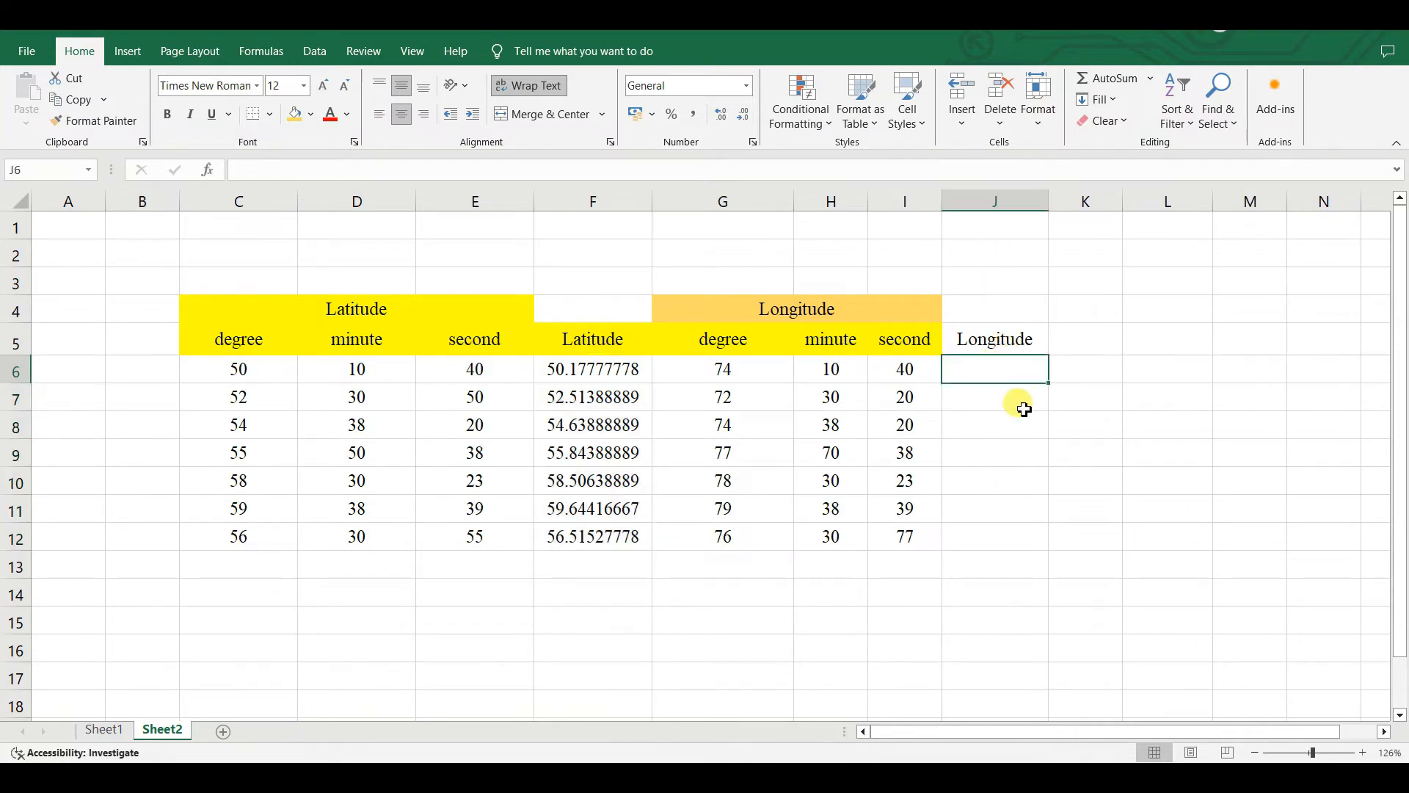
type("=")
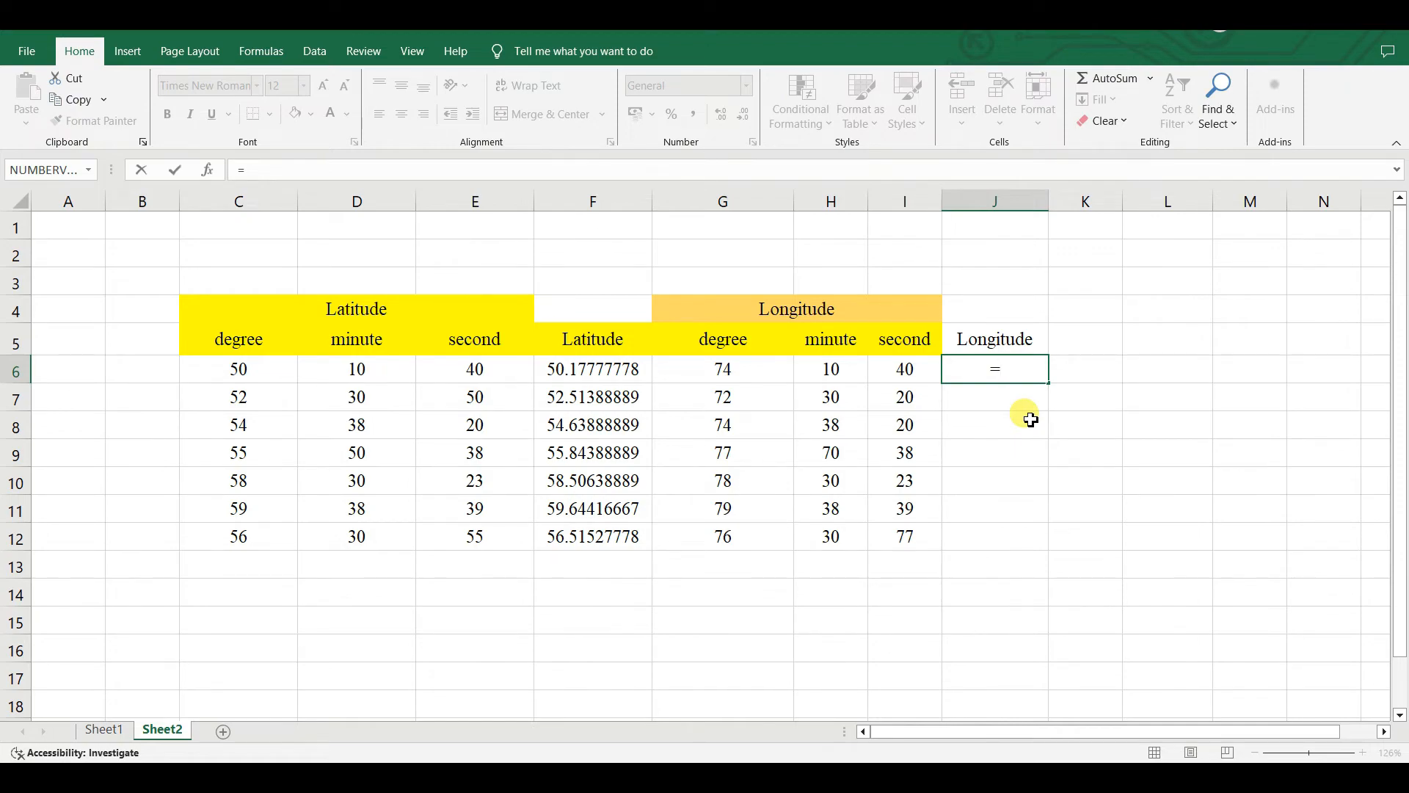
left_click(741, 370)
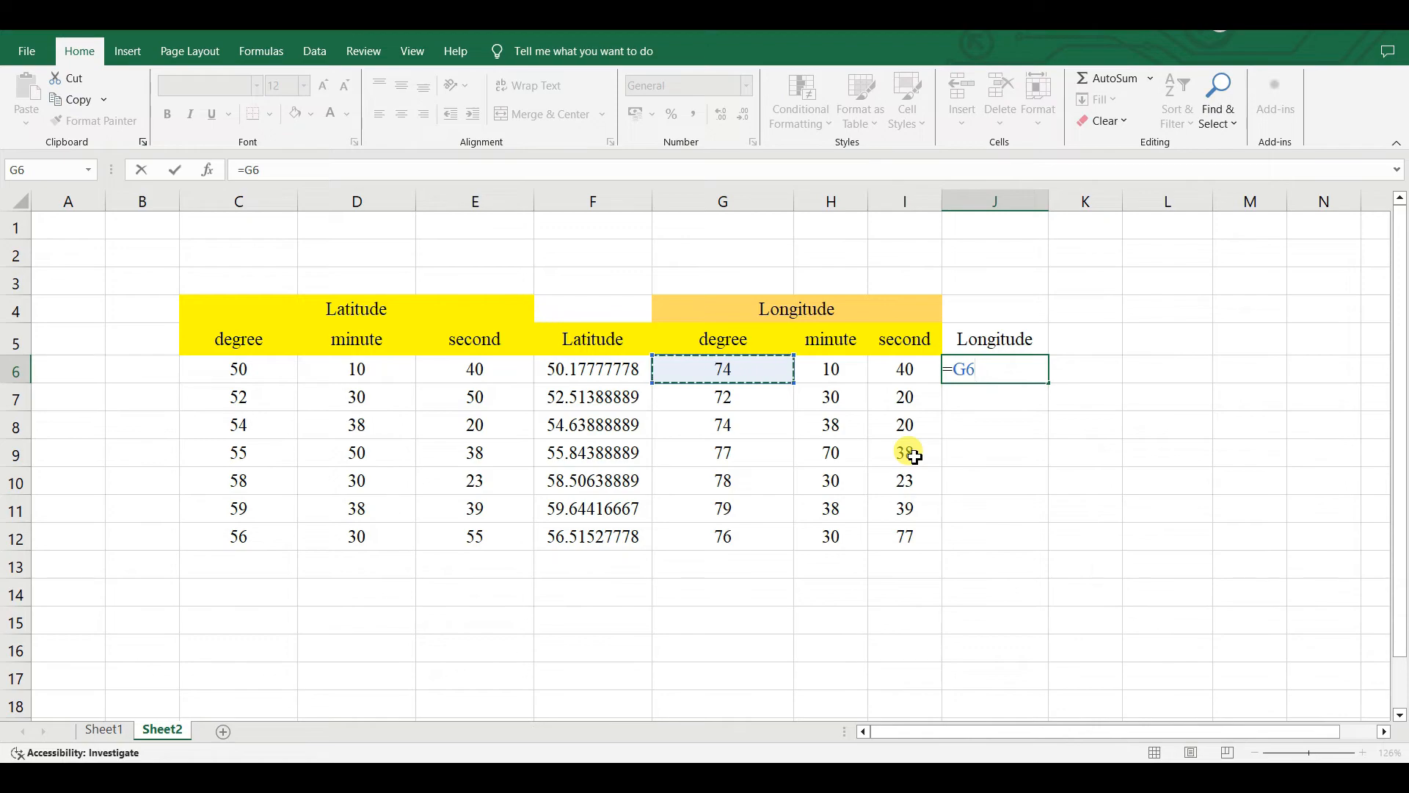
type("+(")
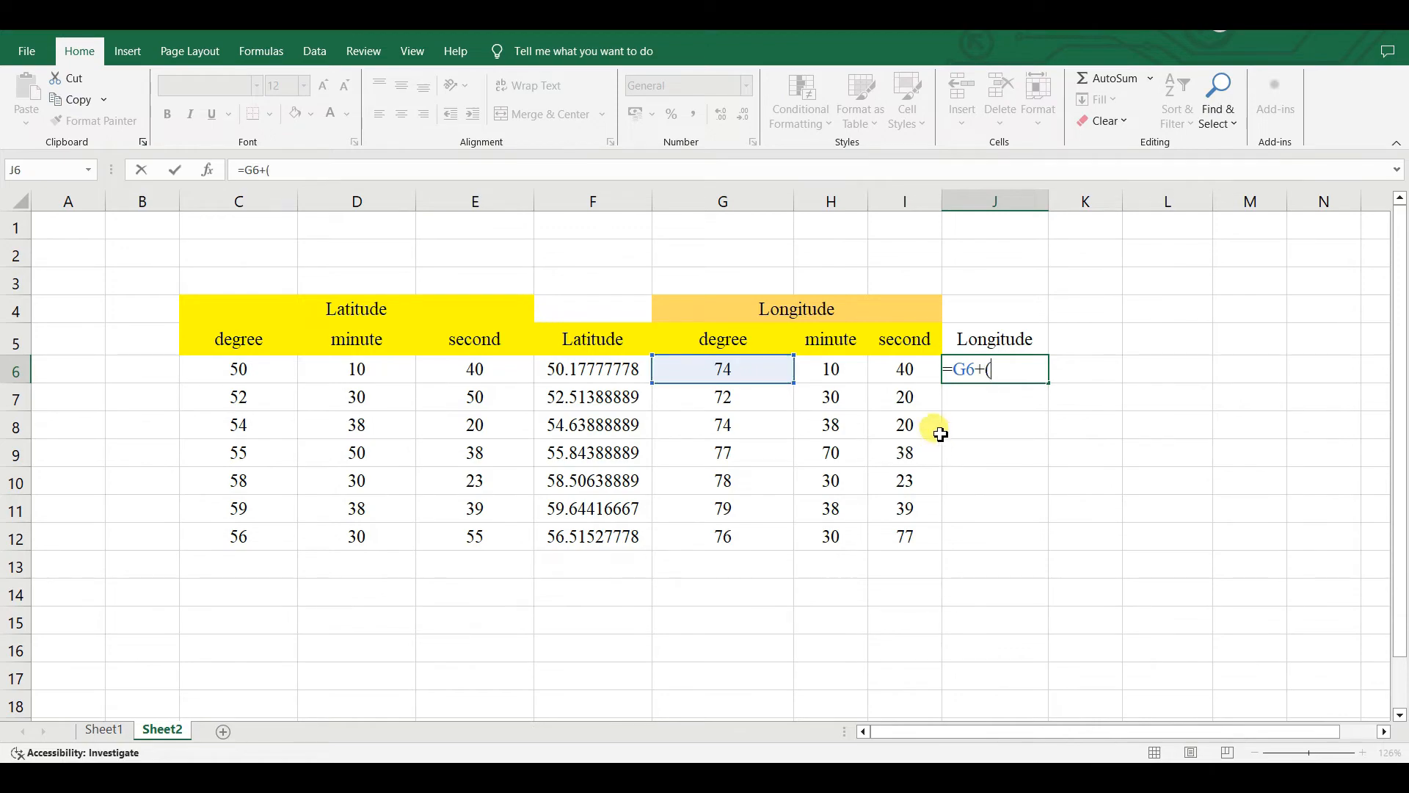
left_click(834, 371)
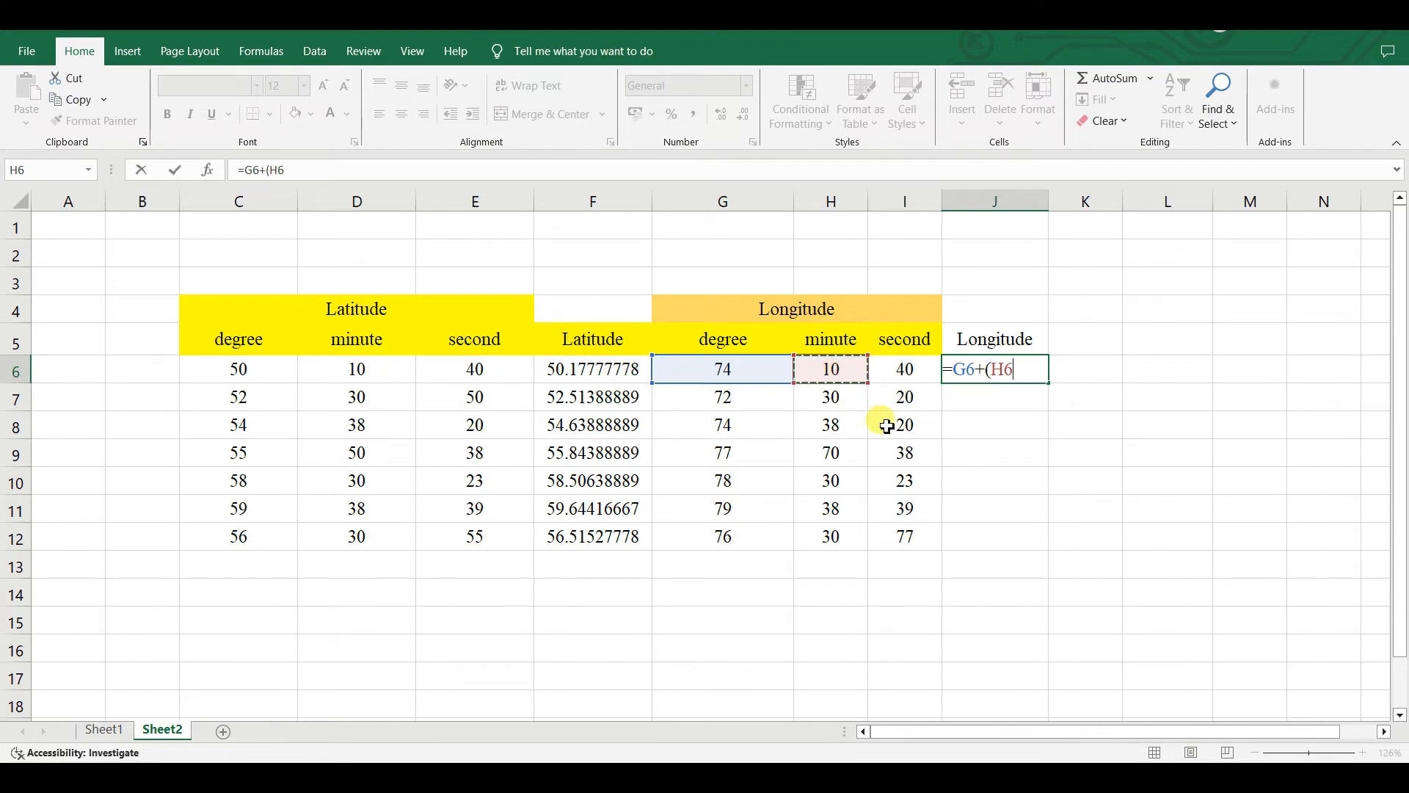
type("/60)+(")
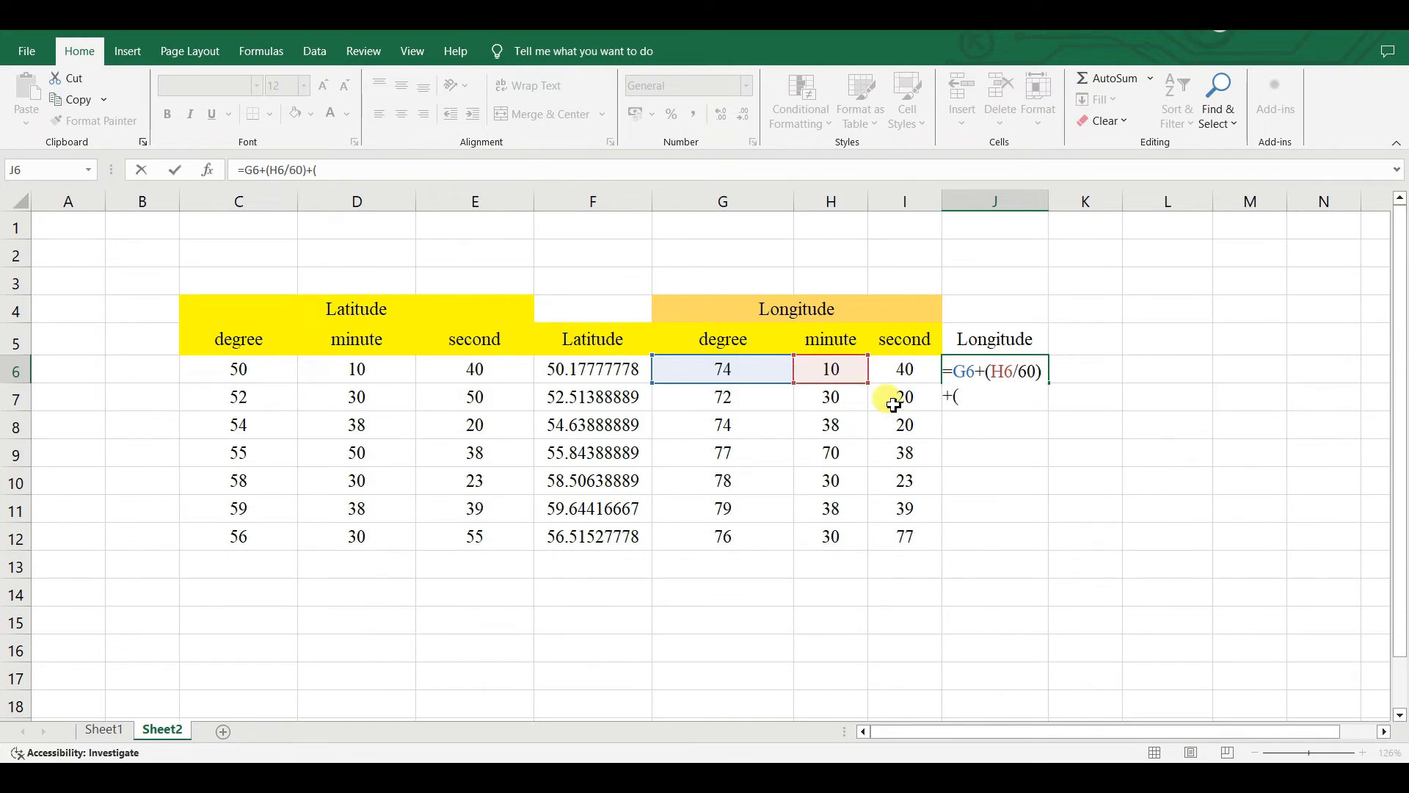
left_click(913, 365)
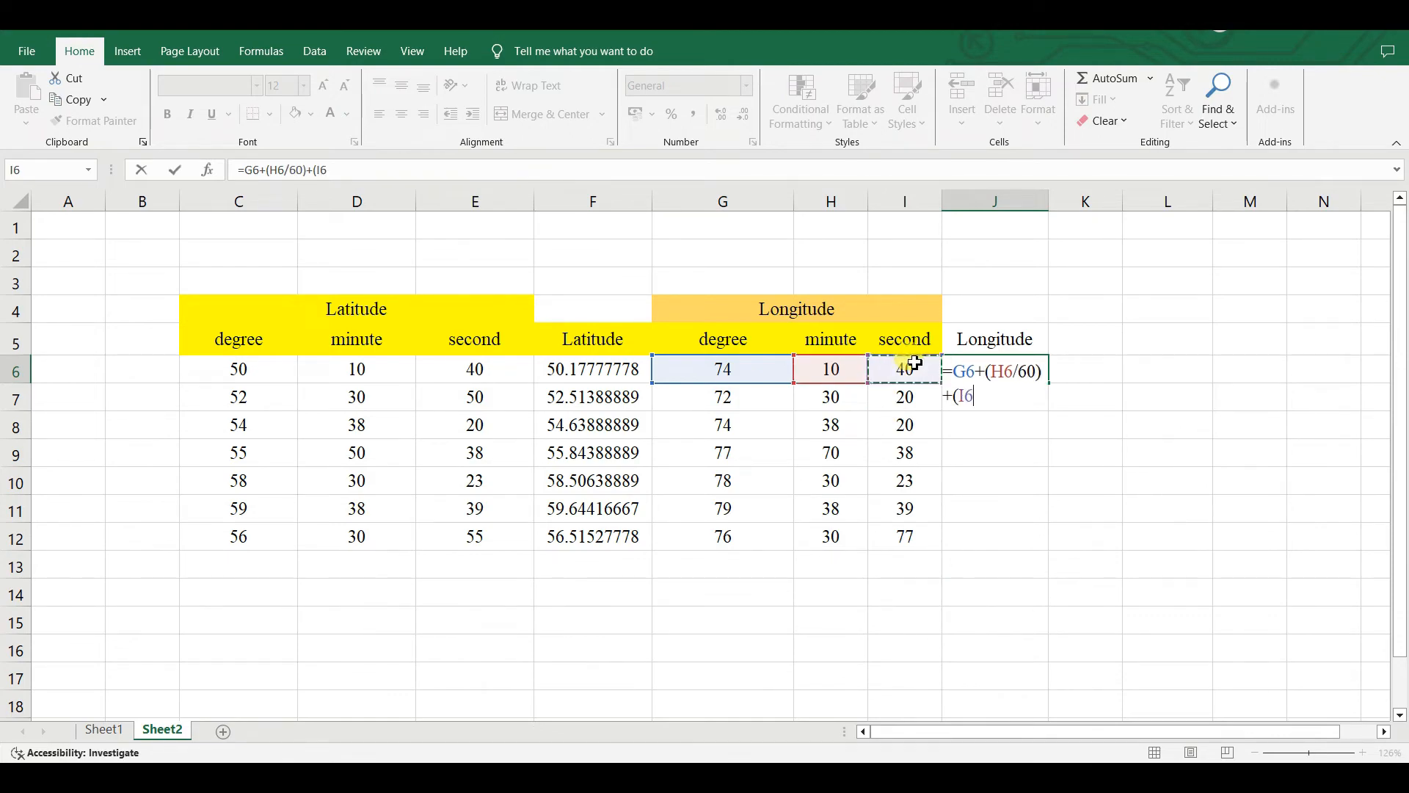
type("/3600")
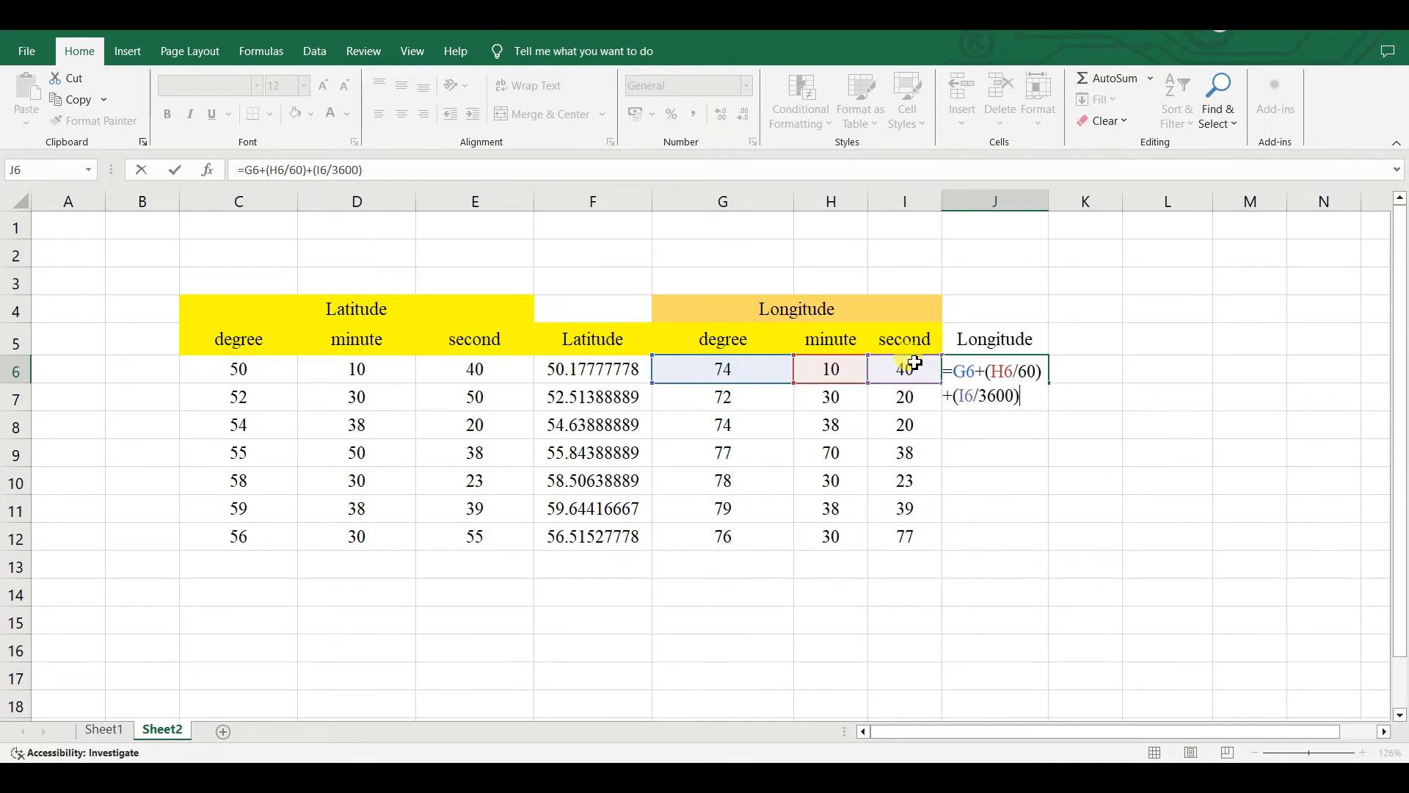
key("Return")
left_click(1027, 374)
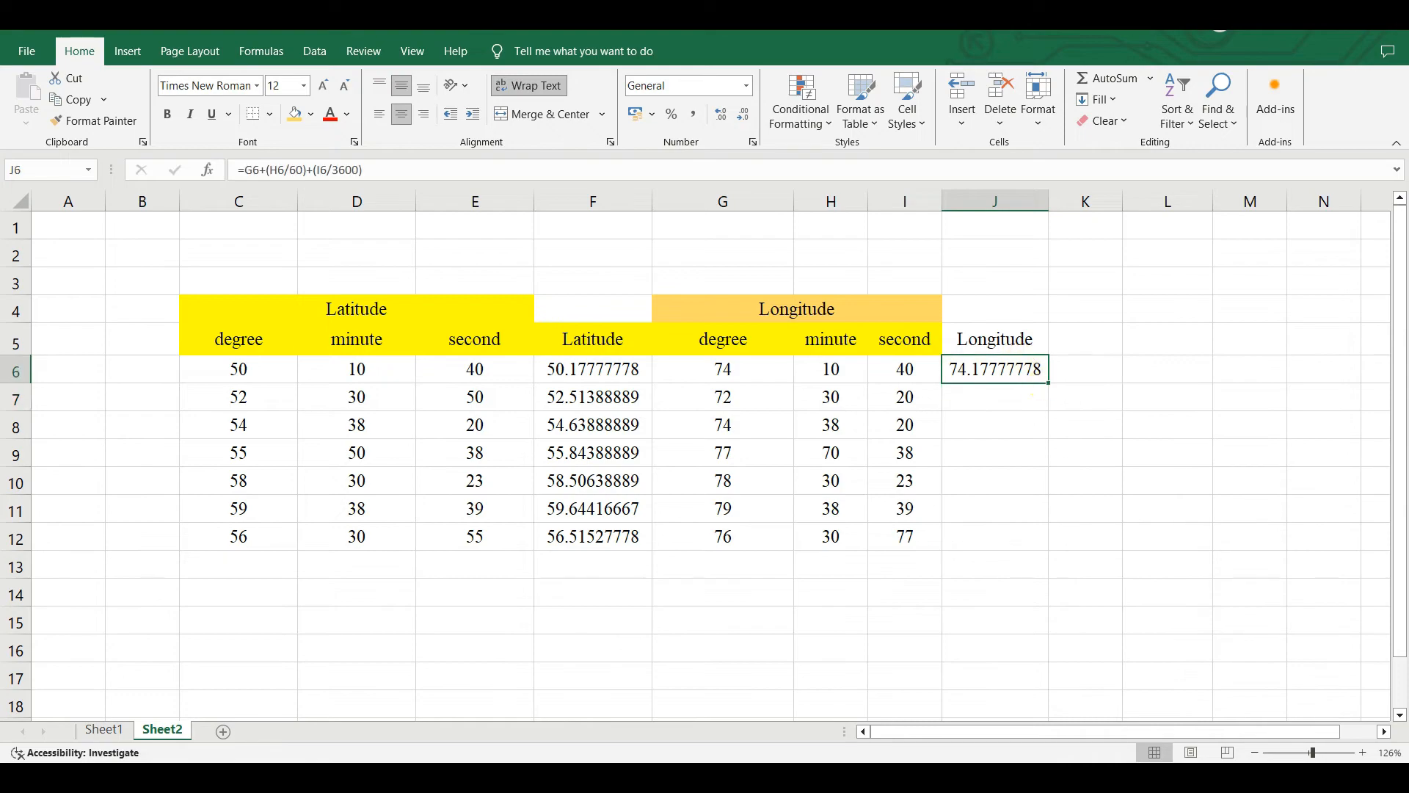
left_click_drag(1048, 383, 1051, 551)
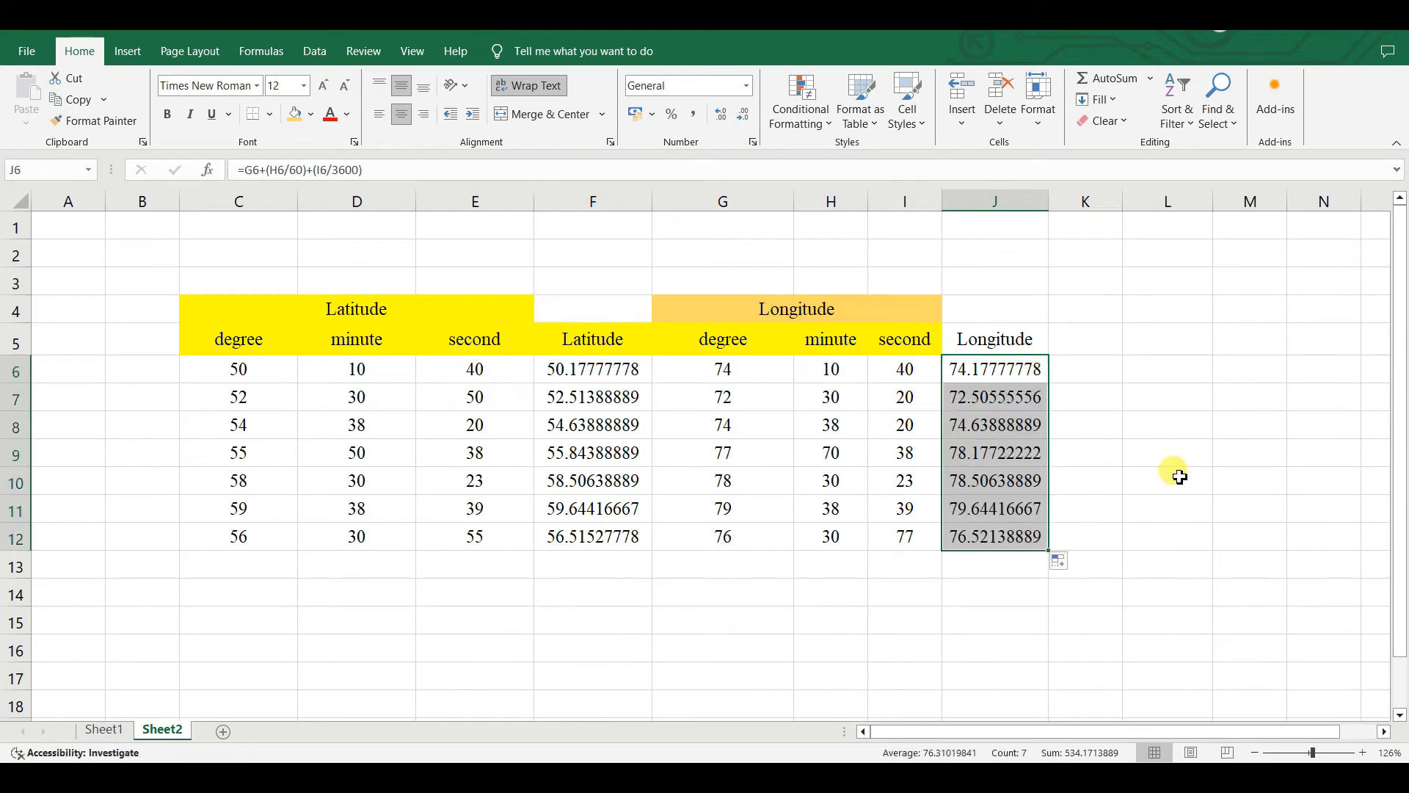
left_click(1195, 448)
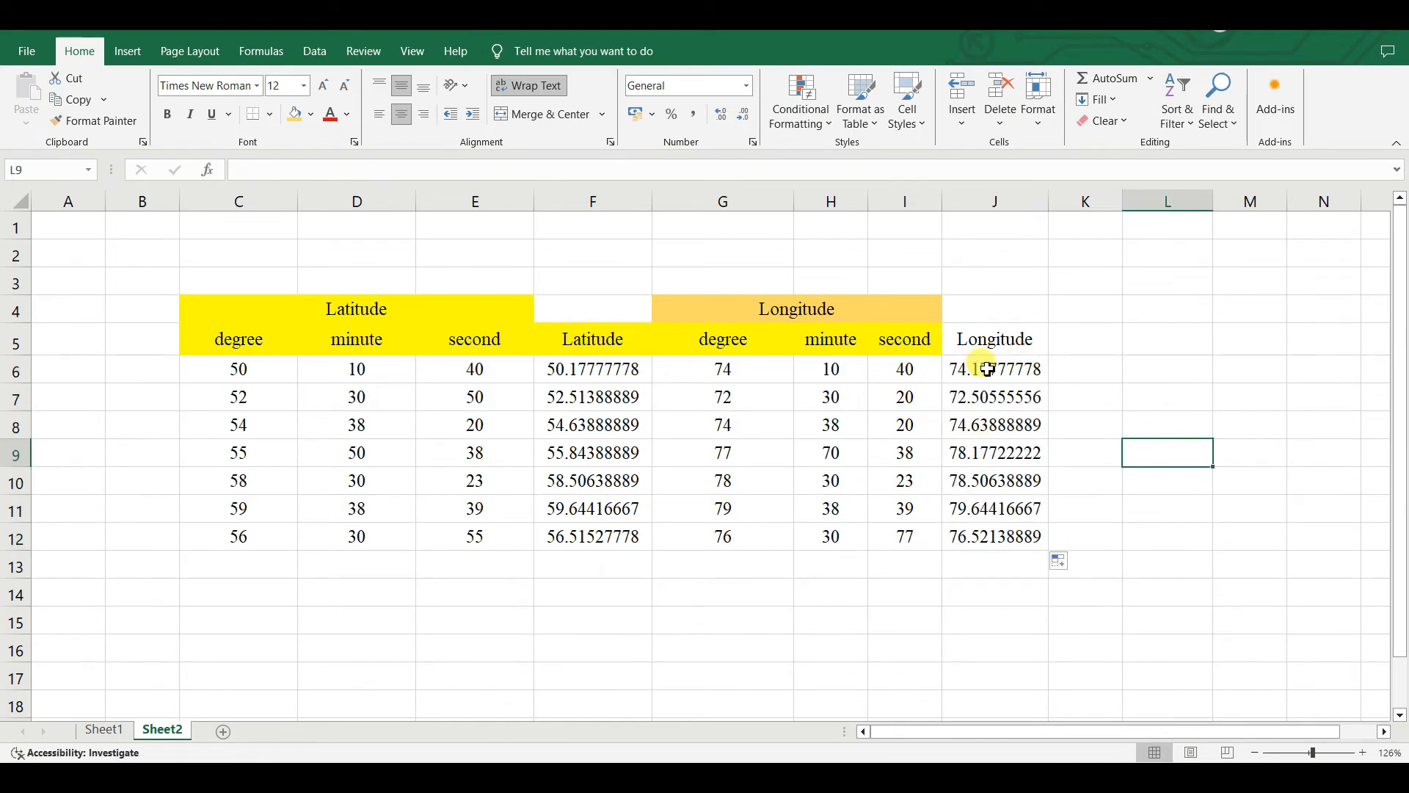
Shade the decimal latitudes in F6:F12 and the decimal longitudes in J6:J12 with the light orange fill.
left_click_drag(585, 368, 592, 535)
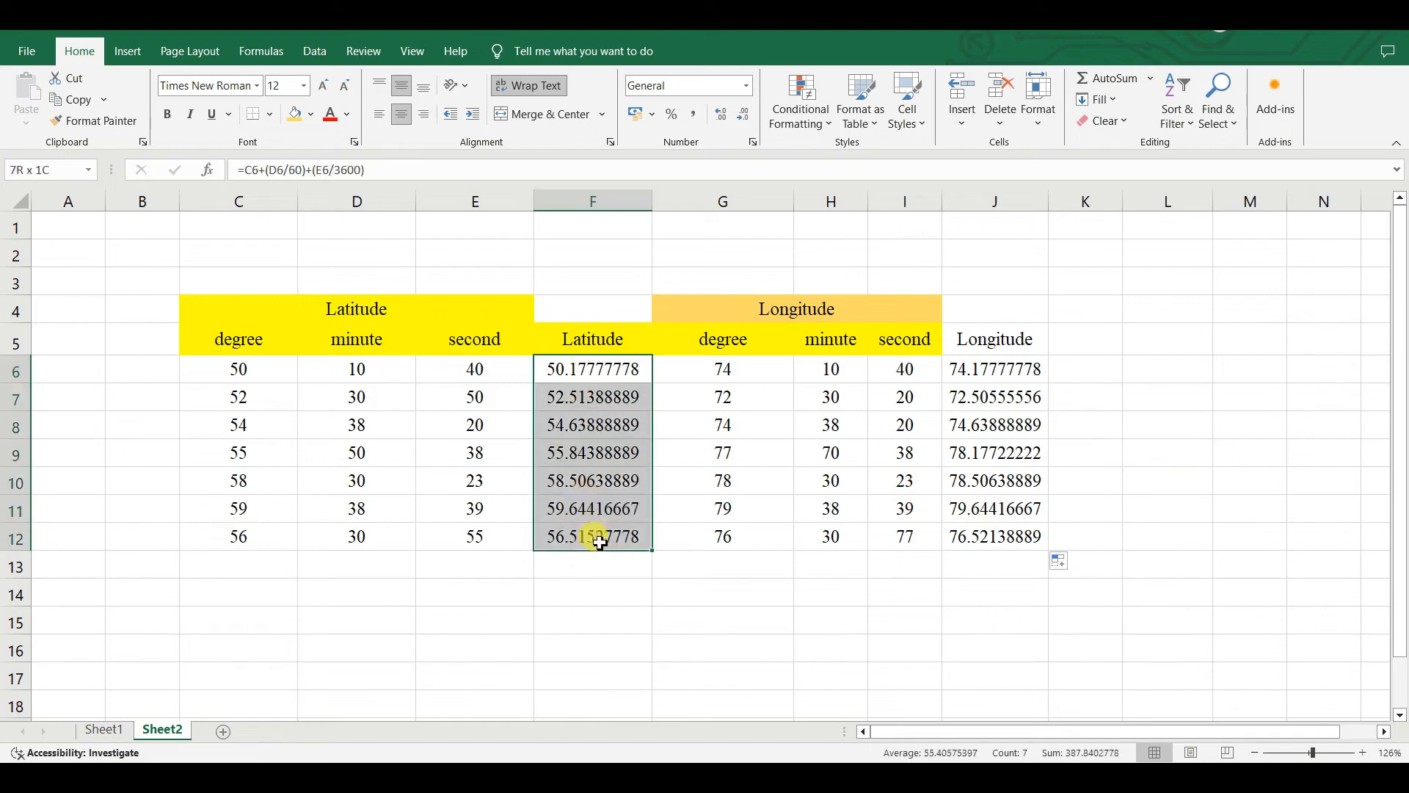
left_click(294, 114)
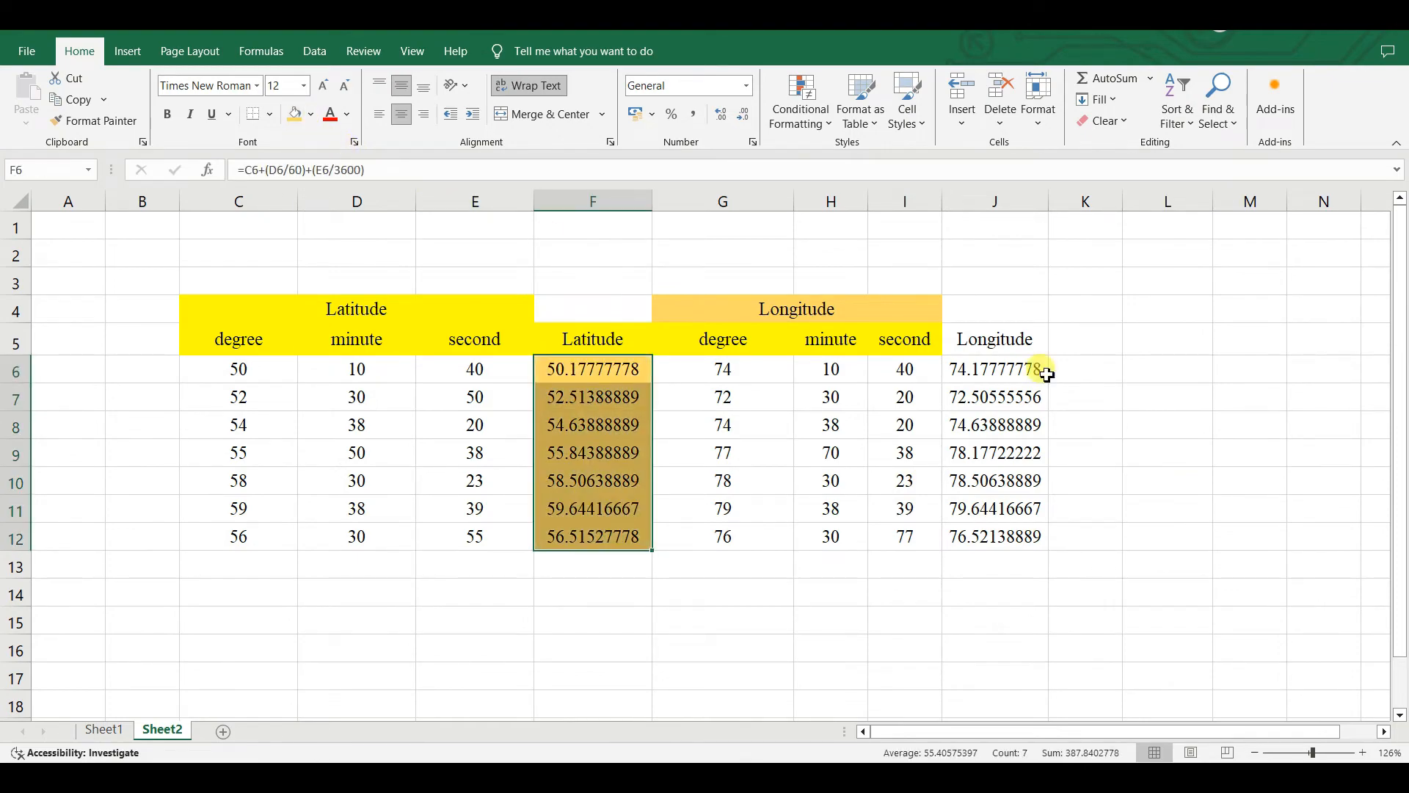
left_click_drag(1021, 380, 1020, 533)
left_click(294, 114)
left_click(1230, 389)
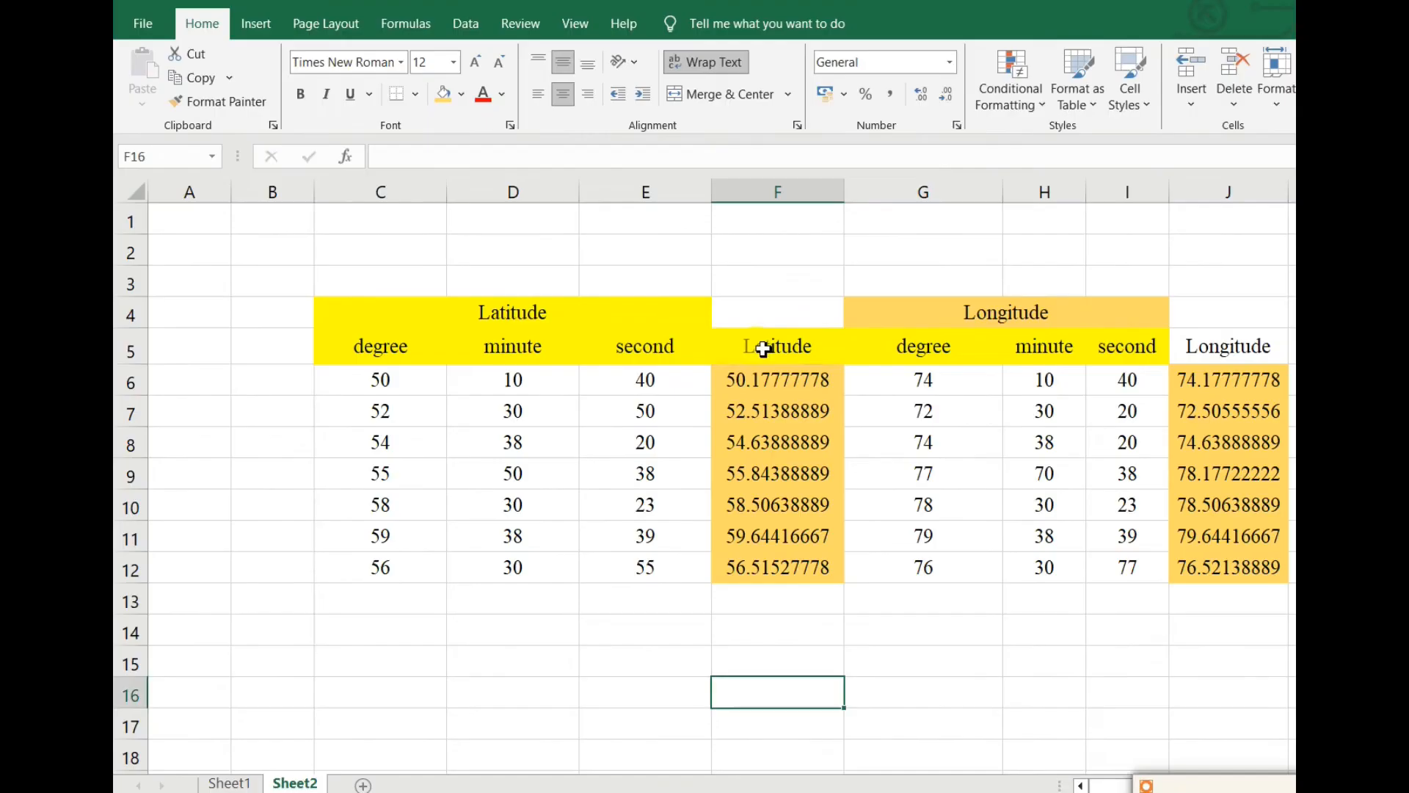
Copy the decimal Latitude column F5:F12 and paste it as values at E5 of a new worksheet.
left_click_drag(582, 342, 601, 537)
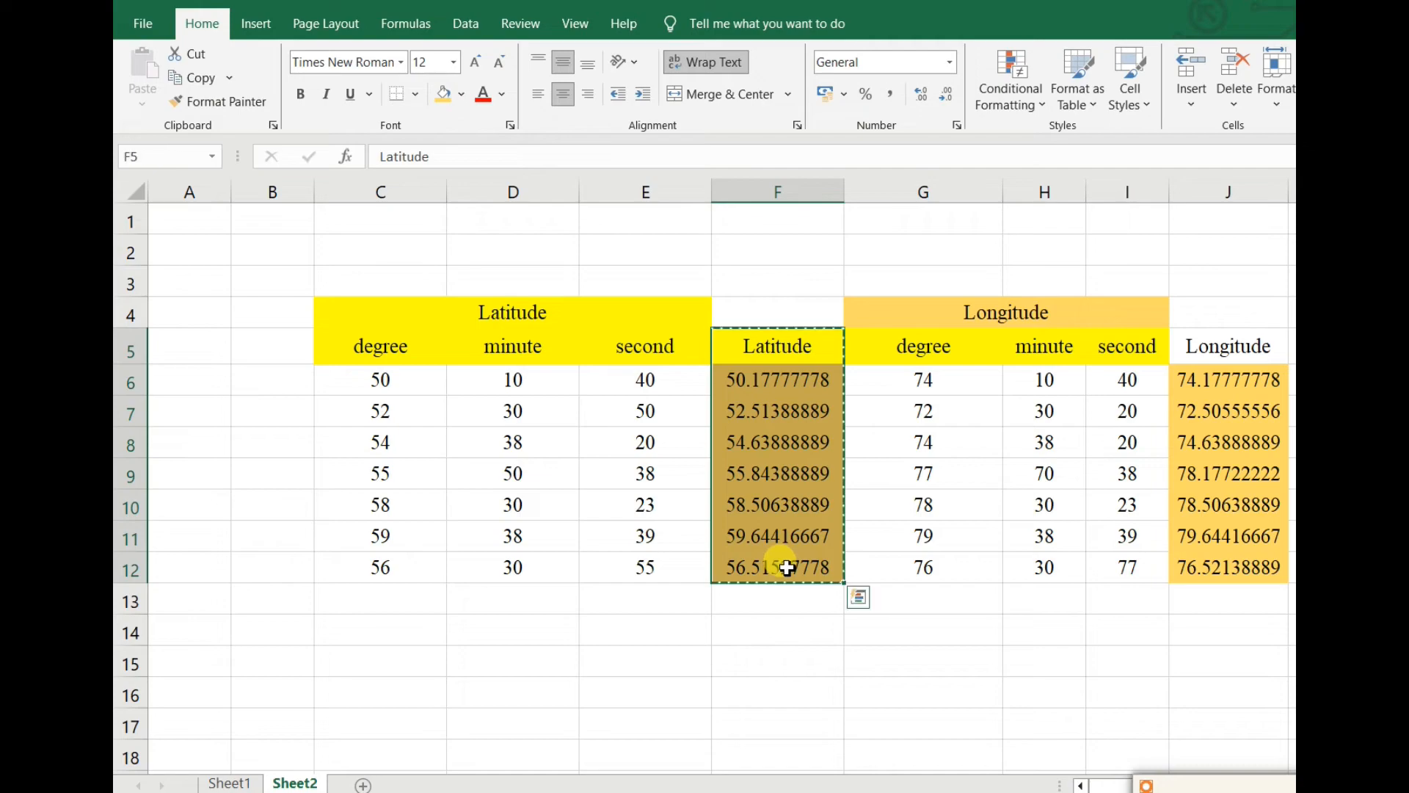
key("ctrl+c")
left_click(359, 783)
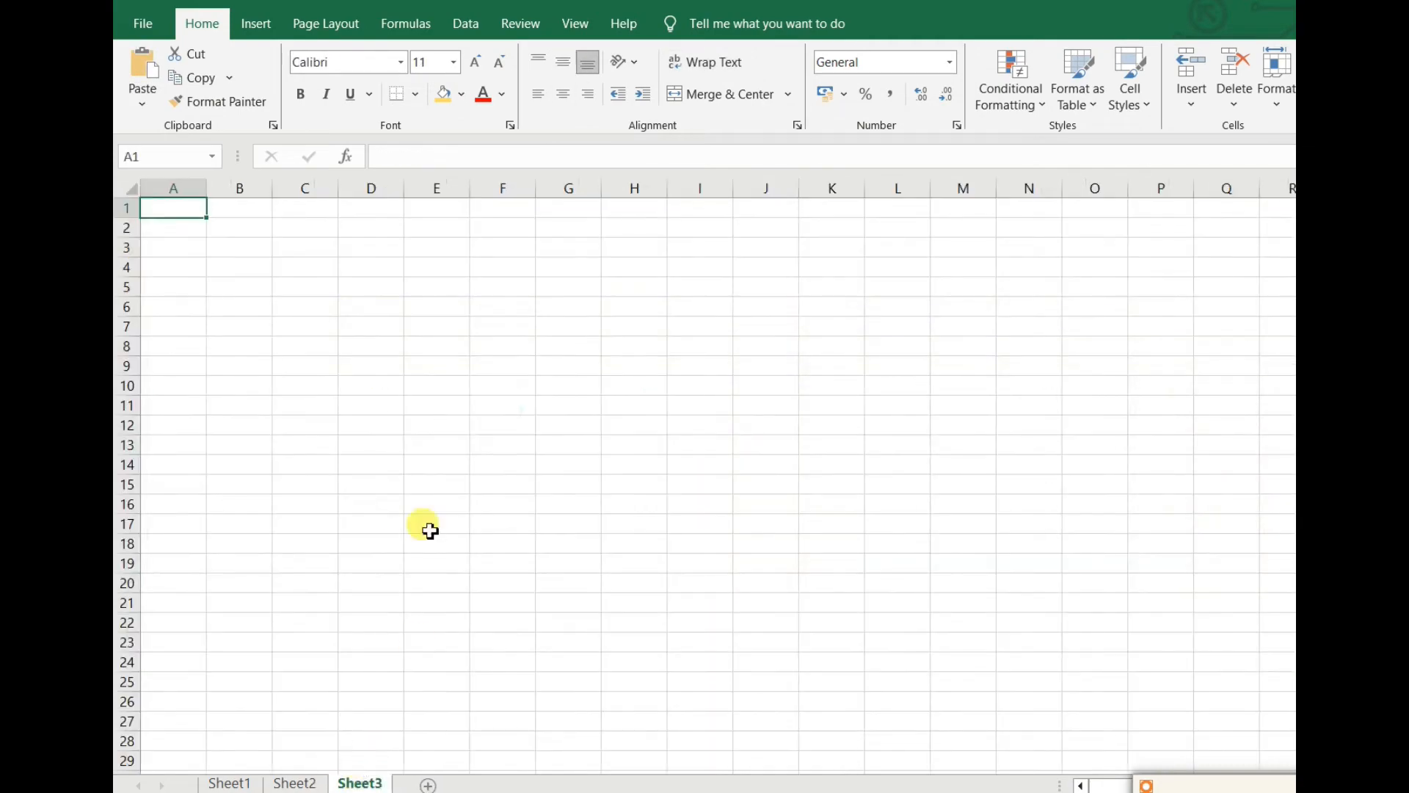
right_click(445, 286)
left_click(488, 409)
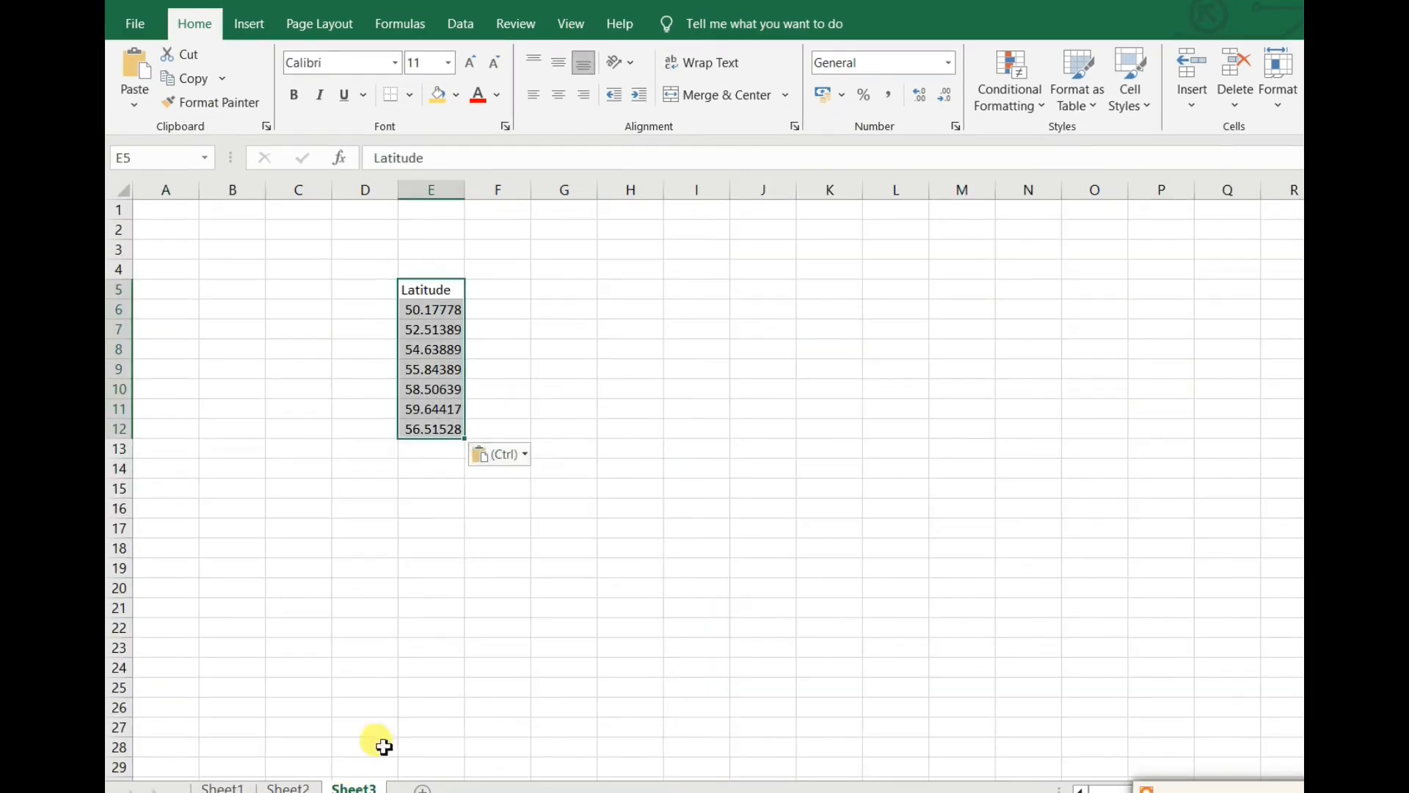
Copy the decimal Longitude column J5:J12 from Sheet2 as values to F5 of Sheet3, and widen column E.
left_click(295, 783)
left_click_drag(1234, 349, 1235, 579)
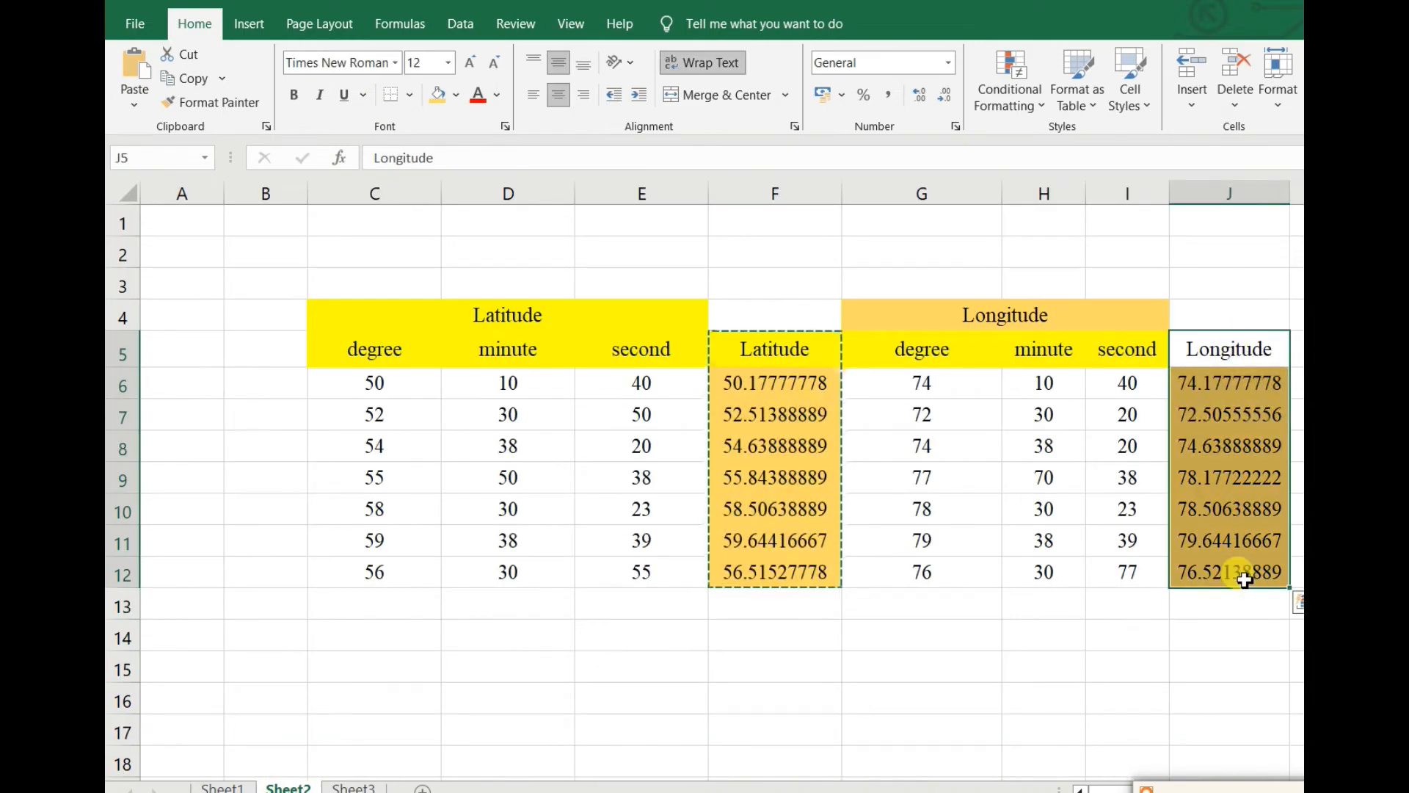
key("ctrl+c")
left_click(354, 786)
right_click(499, 289)
left_click(578, 411)
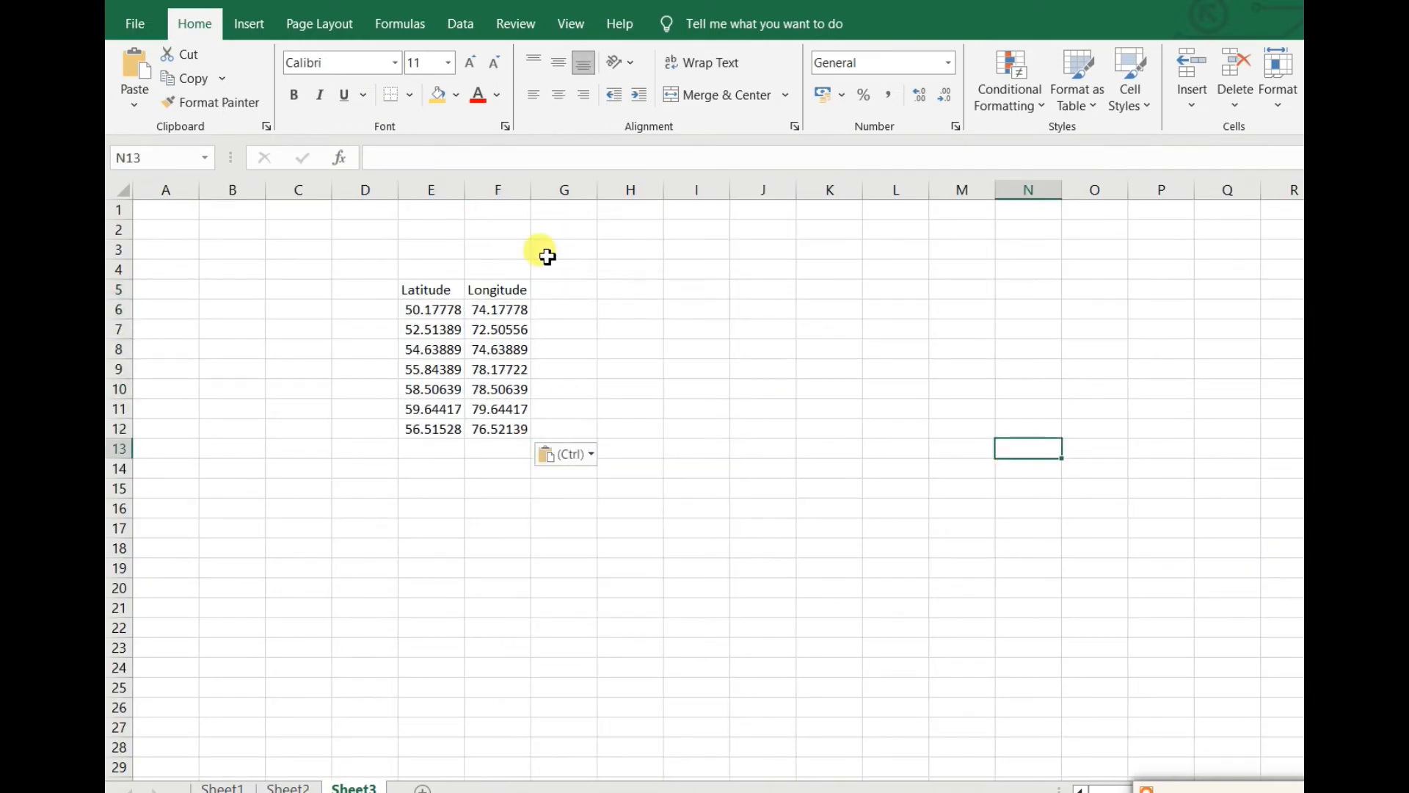
left_click_drag(464, 189, 571, 202)
left_click(881, 369)
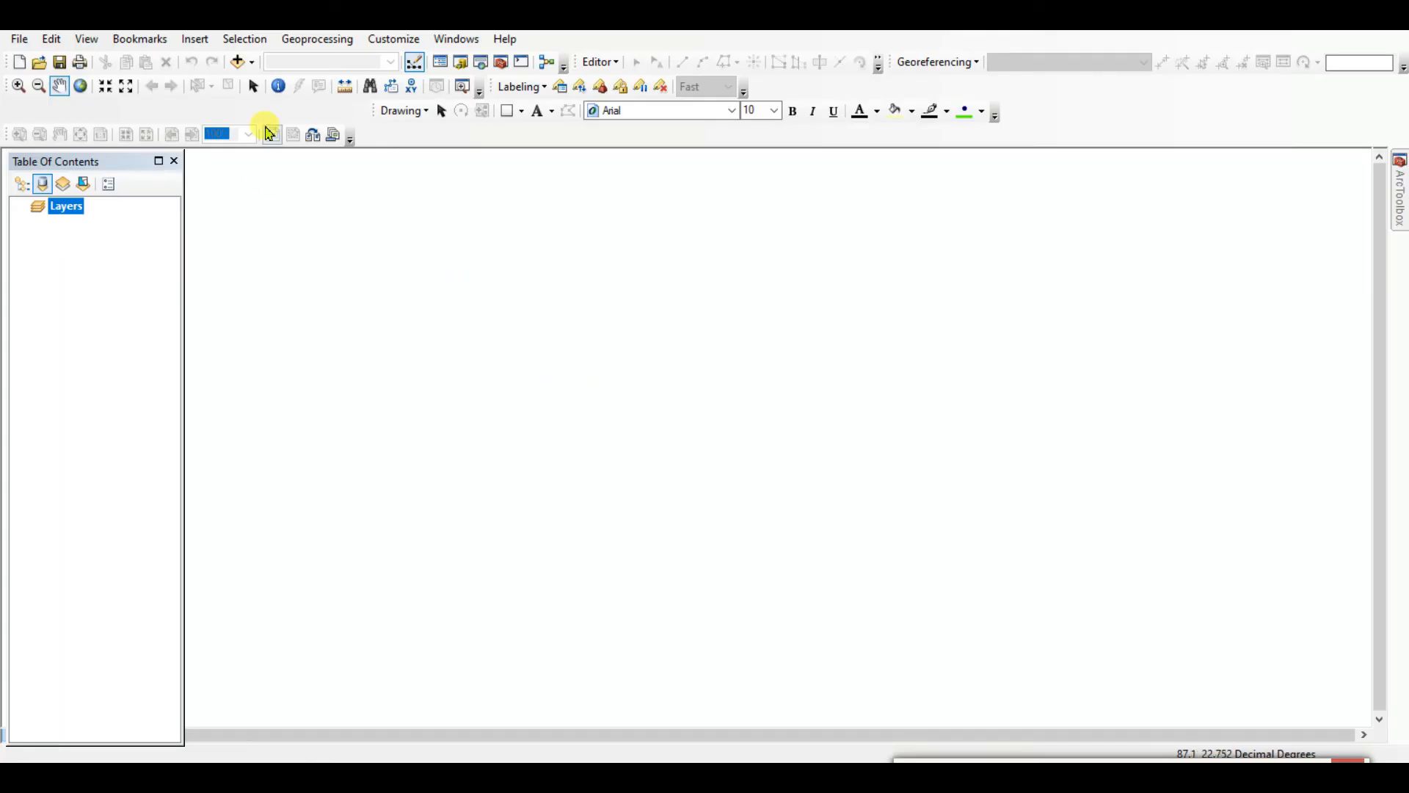
In ArcMap, add the Sheet3$ table from the ursgisg.xls workbook to the map.
left_click(238, 63)
left_click(731, 272)
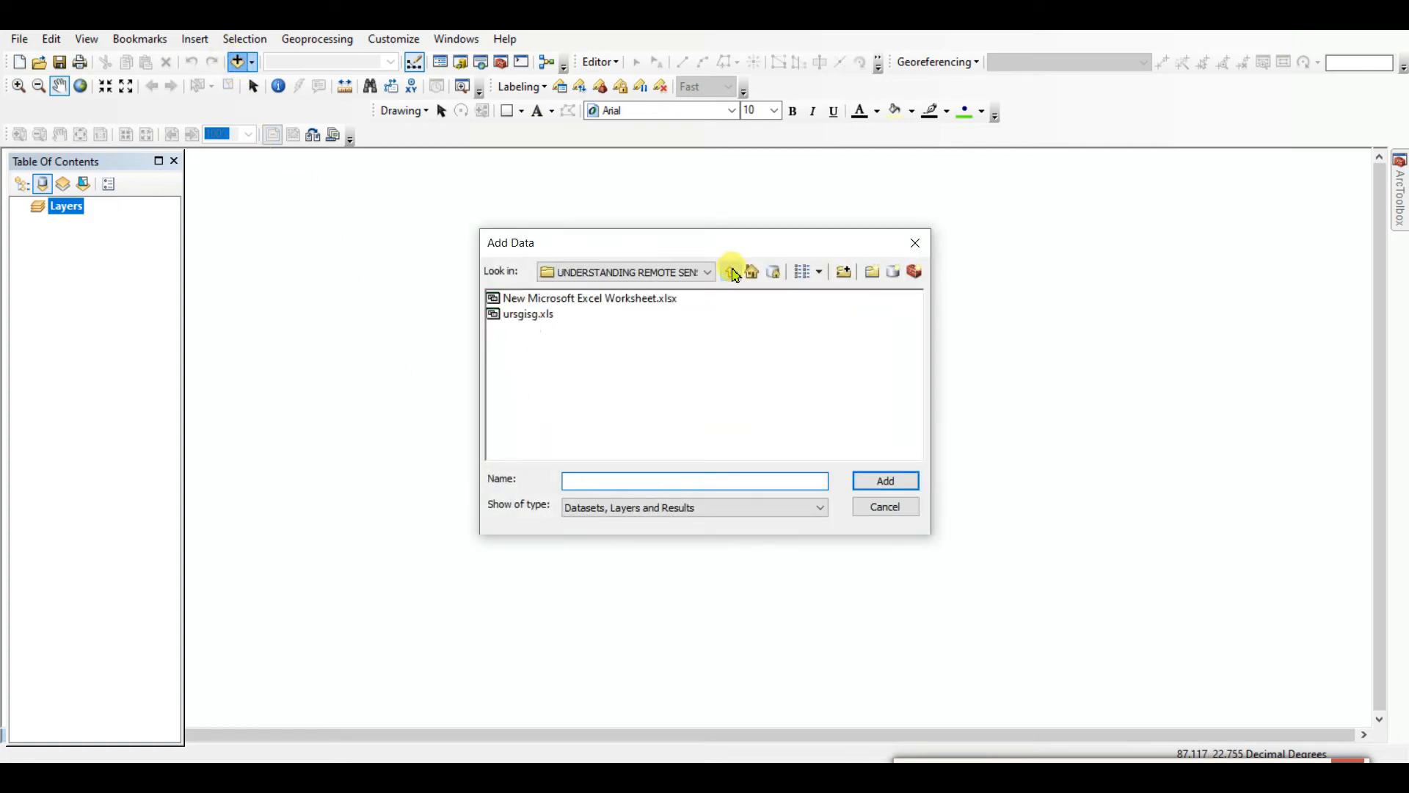
left_click(541, 316)
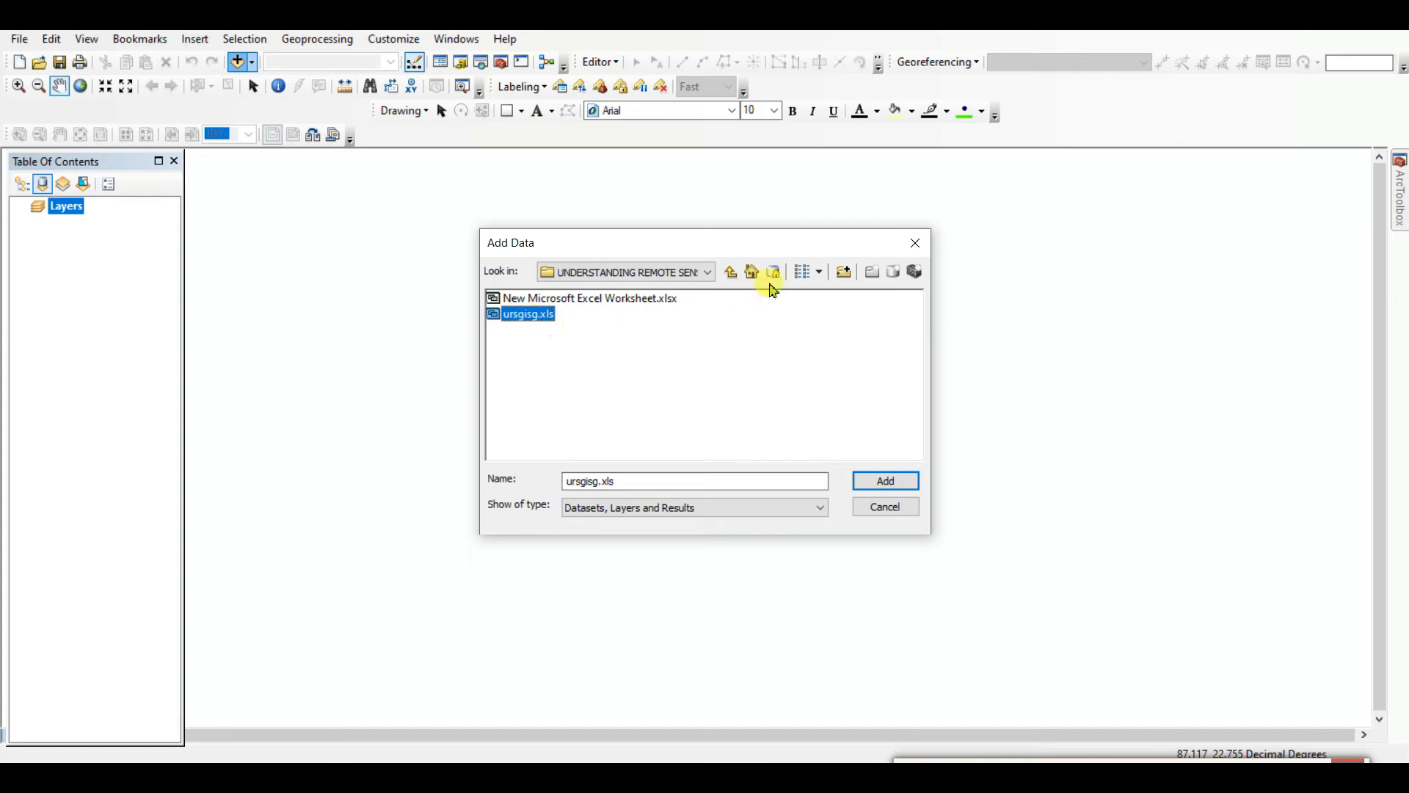
left_click(871, 477)
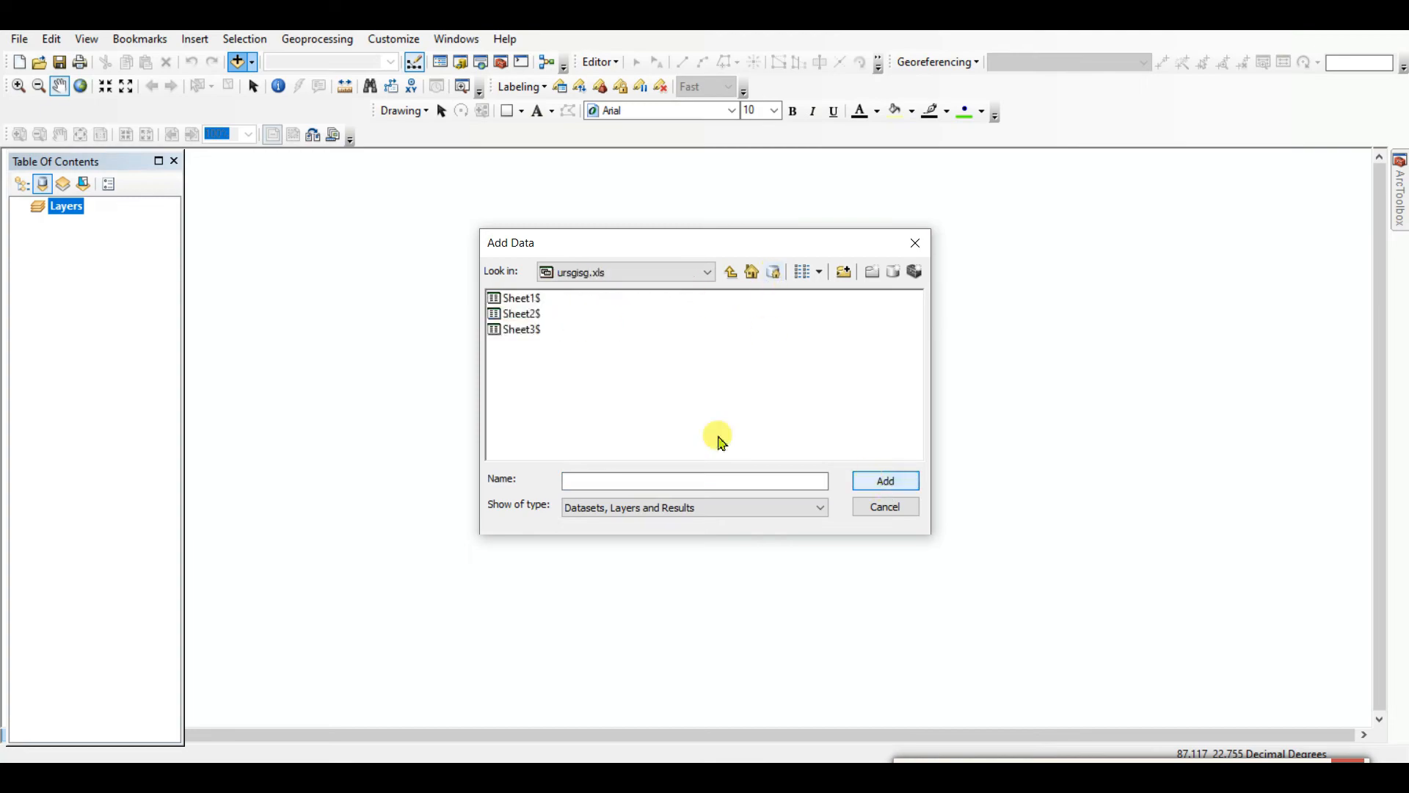
left_click(518, 332)
left_click(887, 481)
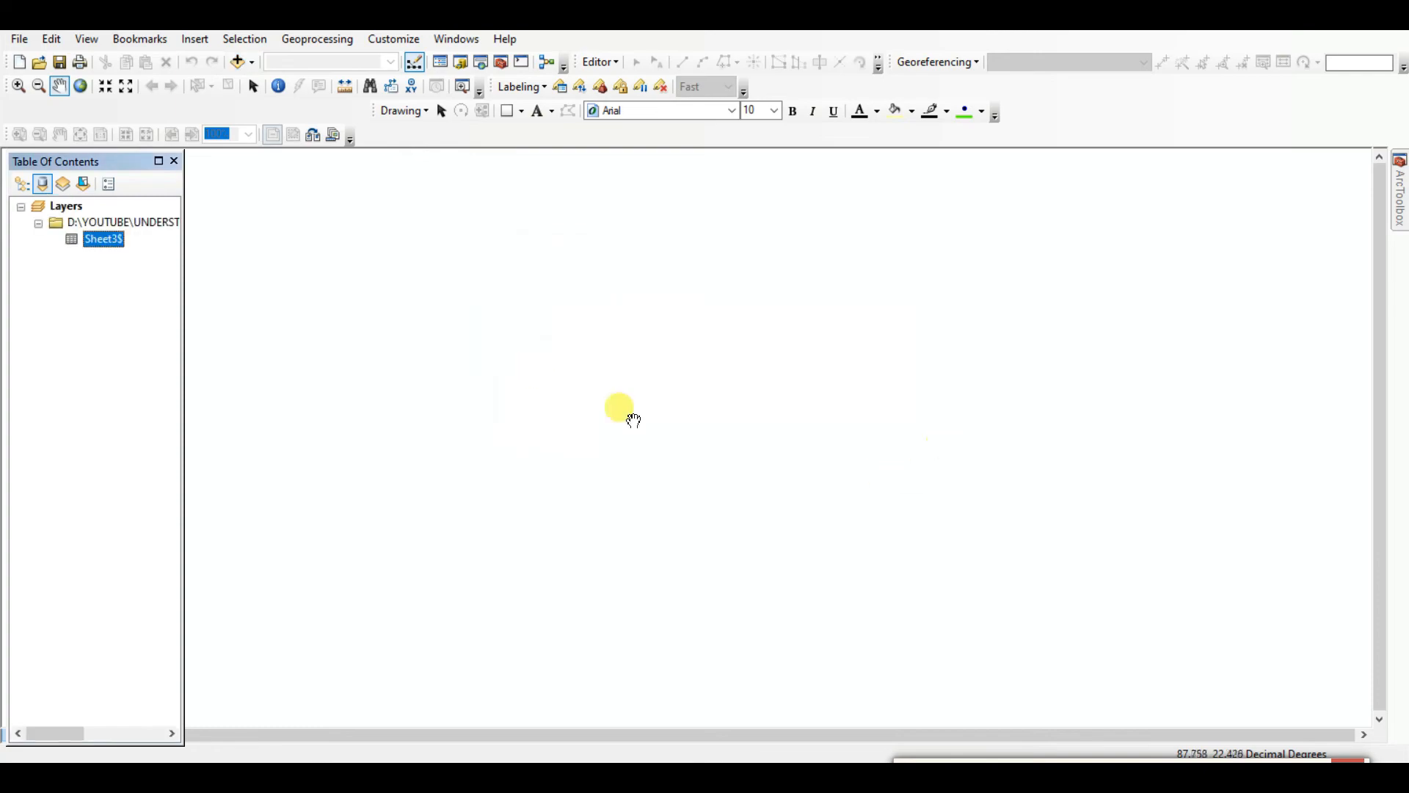
Display the Sheet3$ table as XY data, with Longitude as X, Latitude as Y and GCS_WGS_1984 as the coordinate system.
right_click(109, 248)
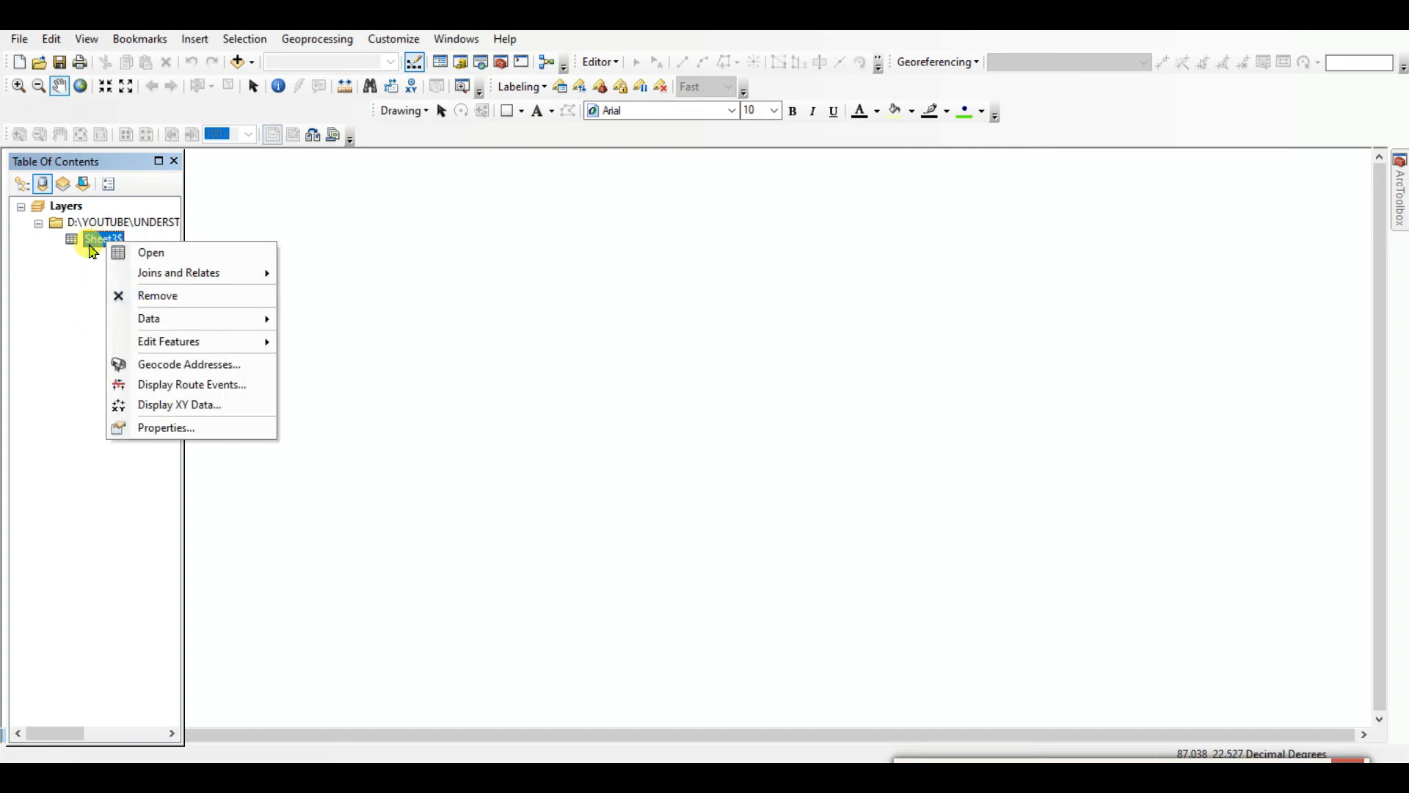
left_click(183, 413)
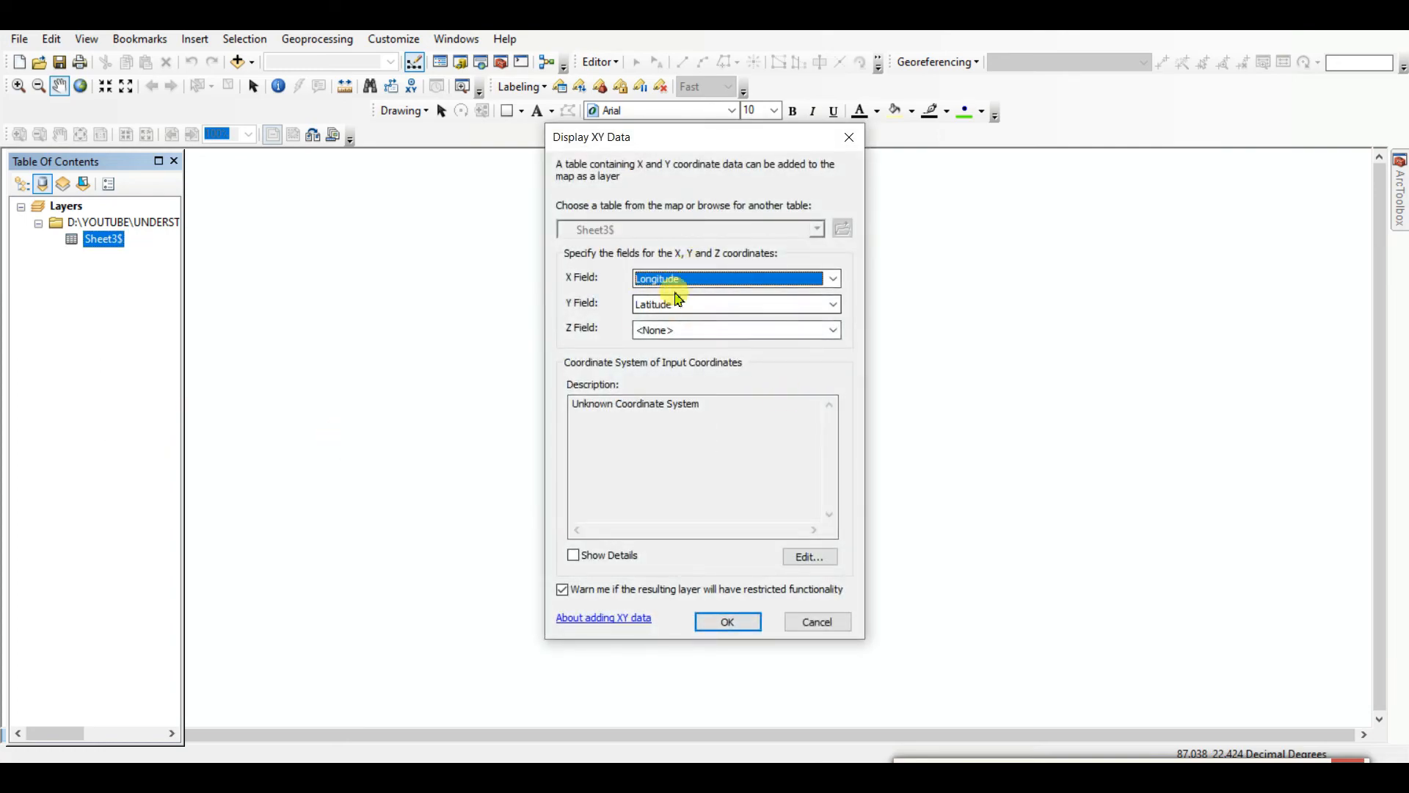
left_click(804, 558)
left_click(627, 267)
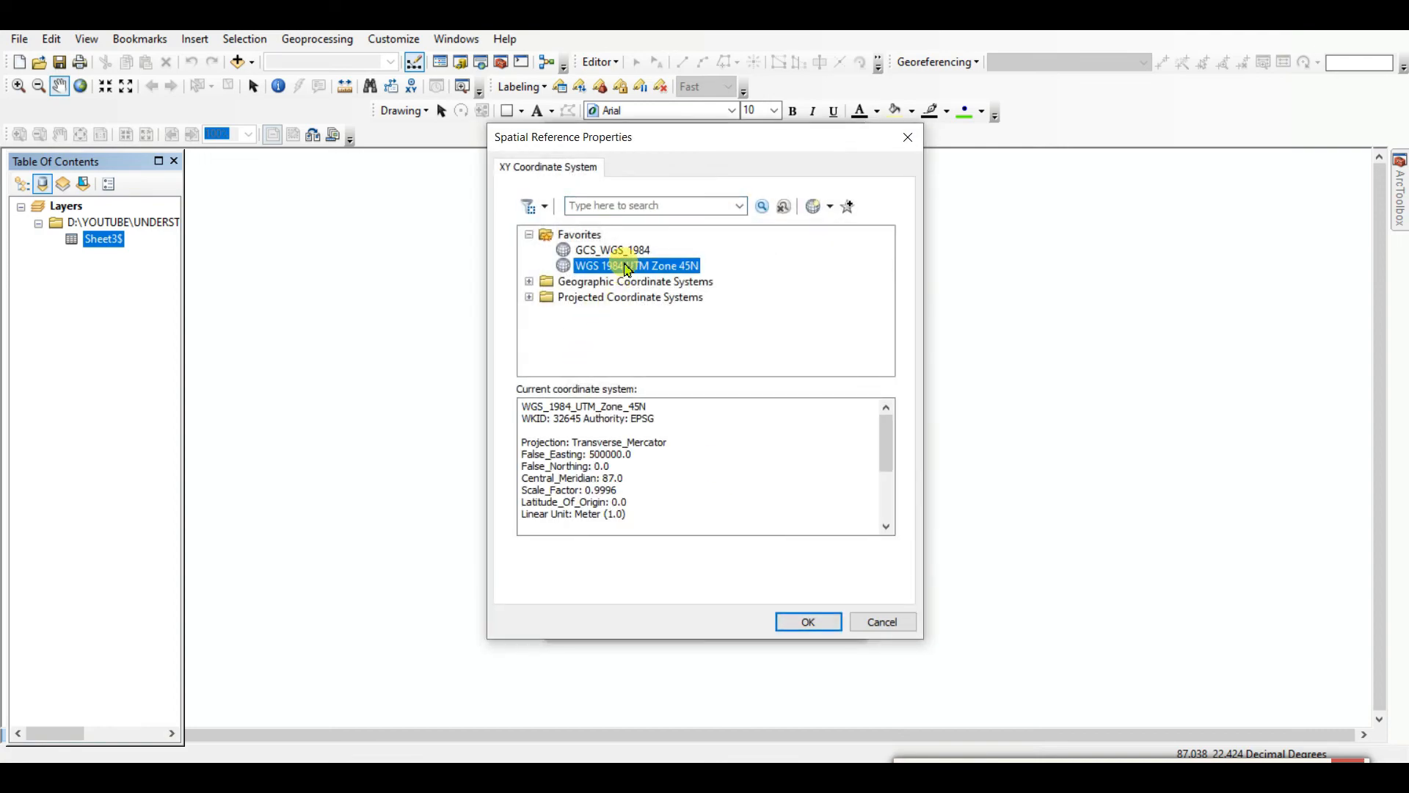
left_click(607, 251)
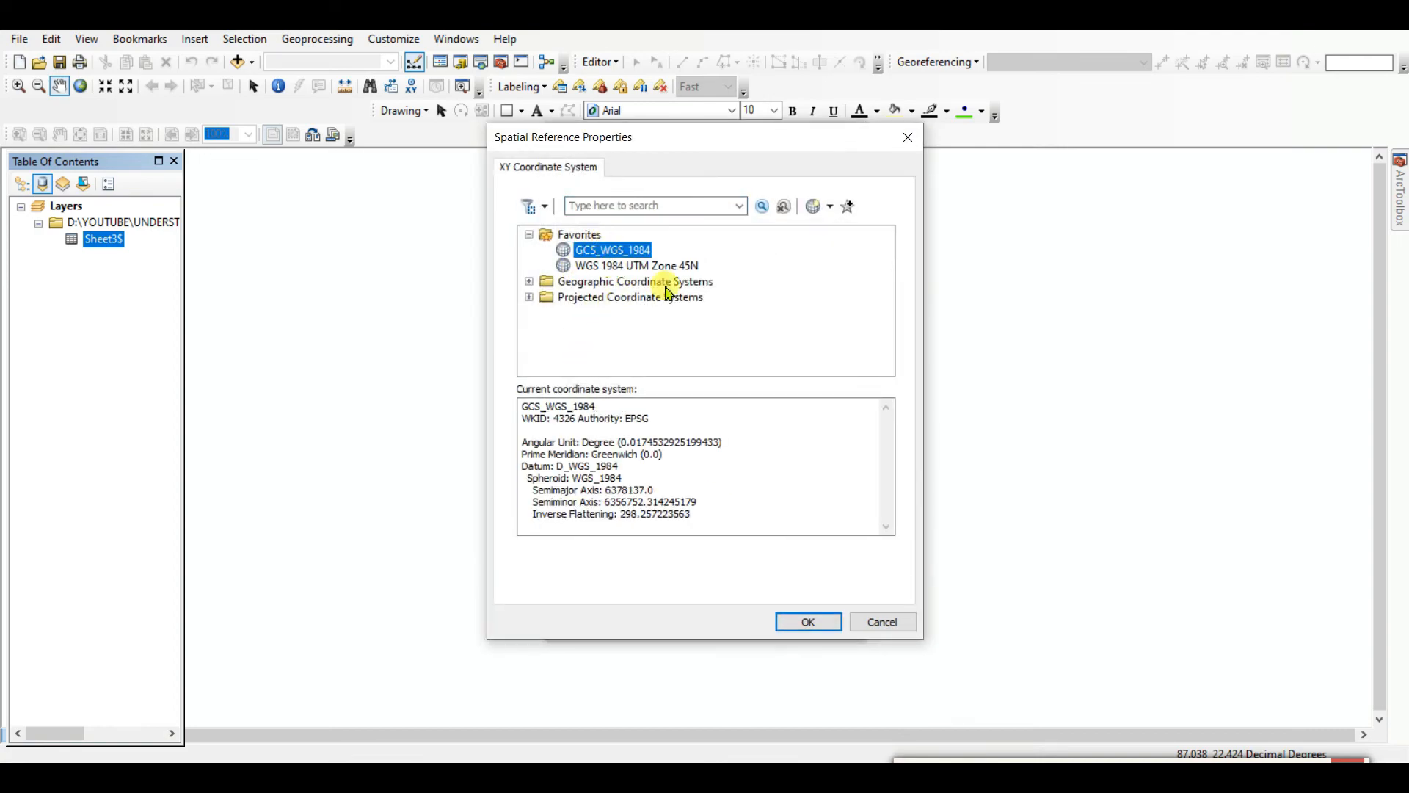
left_click(807, 623)
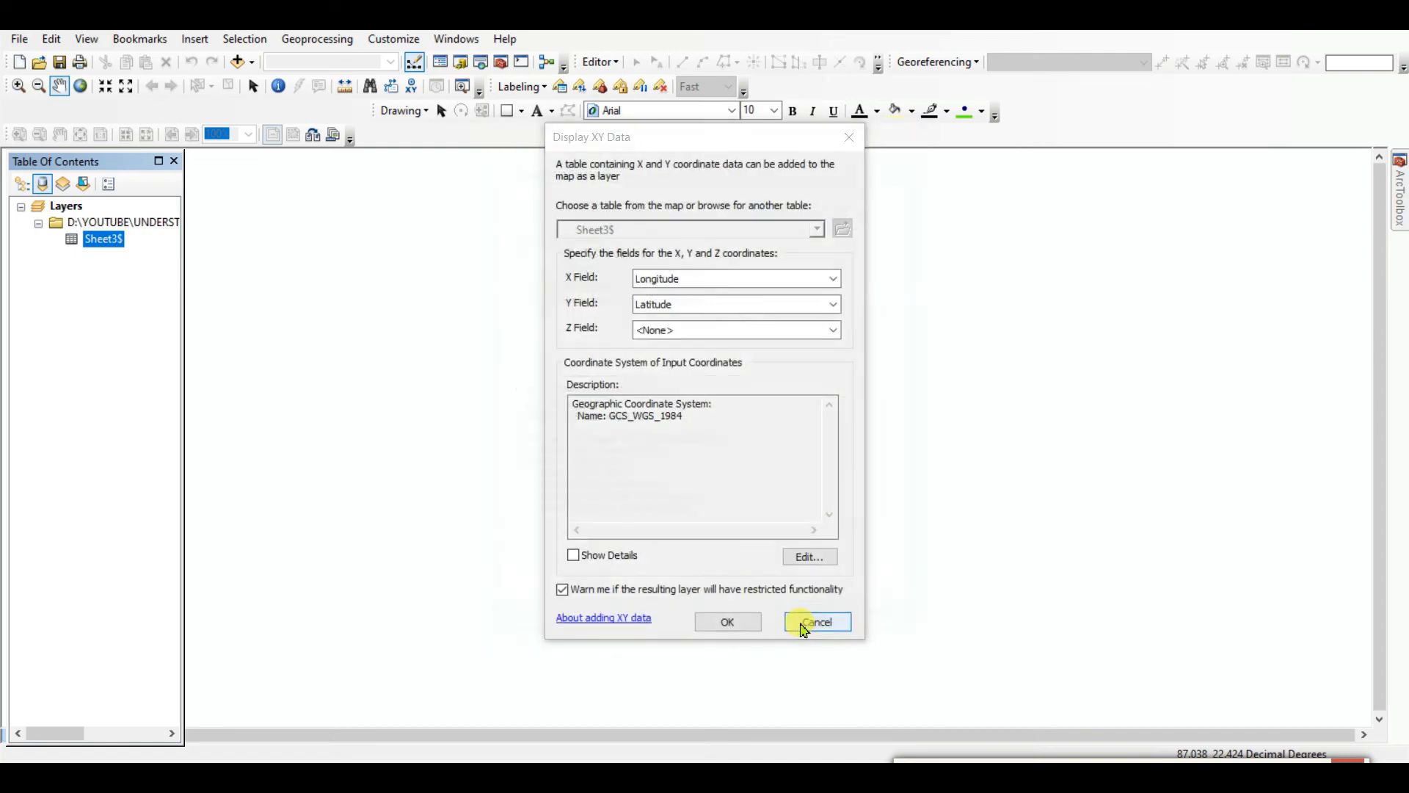
left_click(729, 622)
left_click(772, 490)
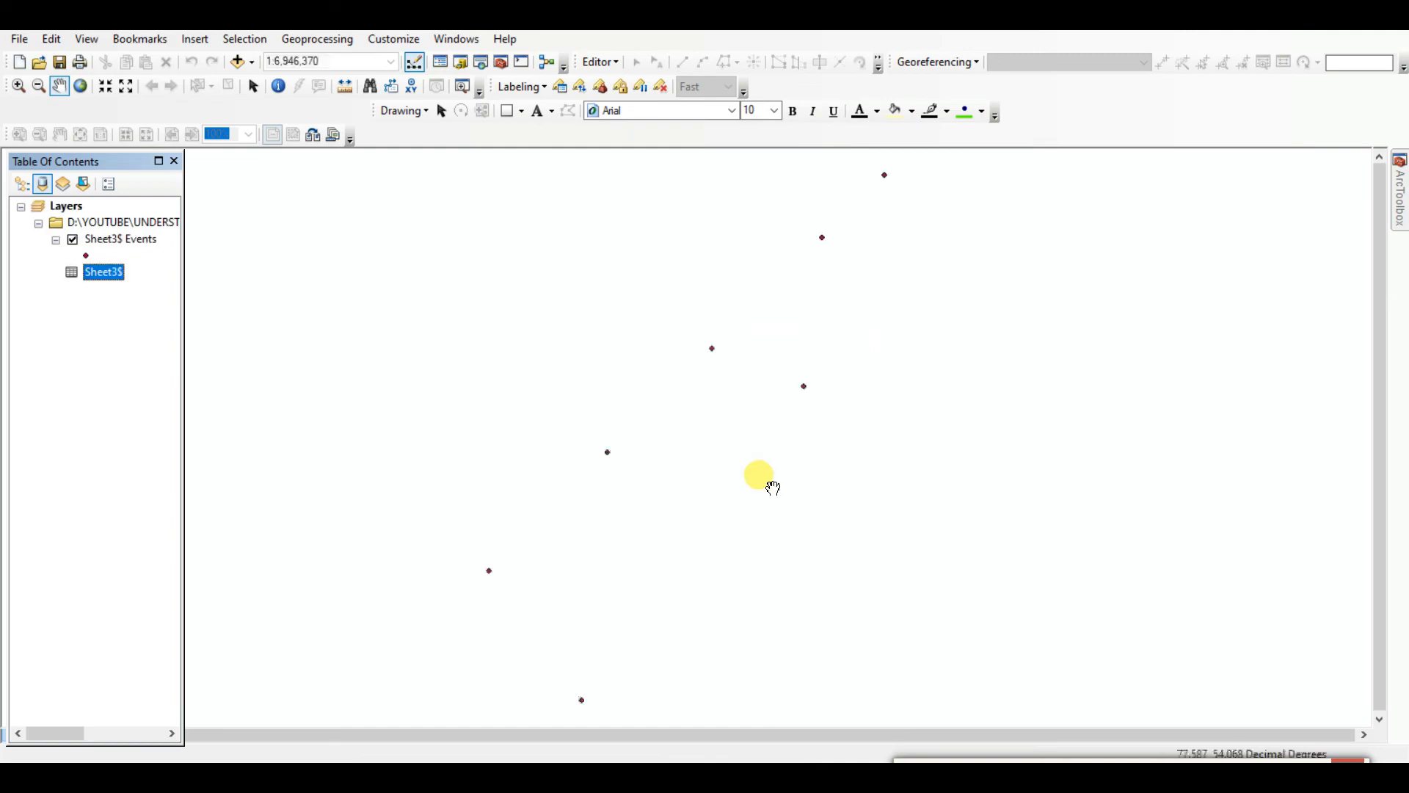
left_click_drag(806, 434, 775, 446)
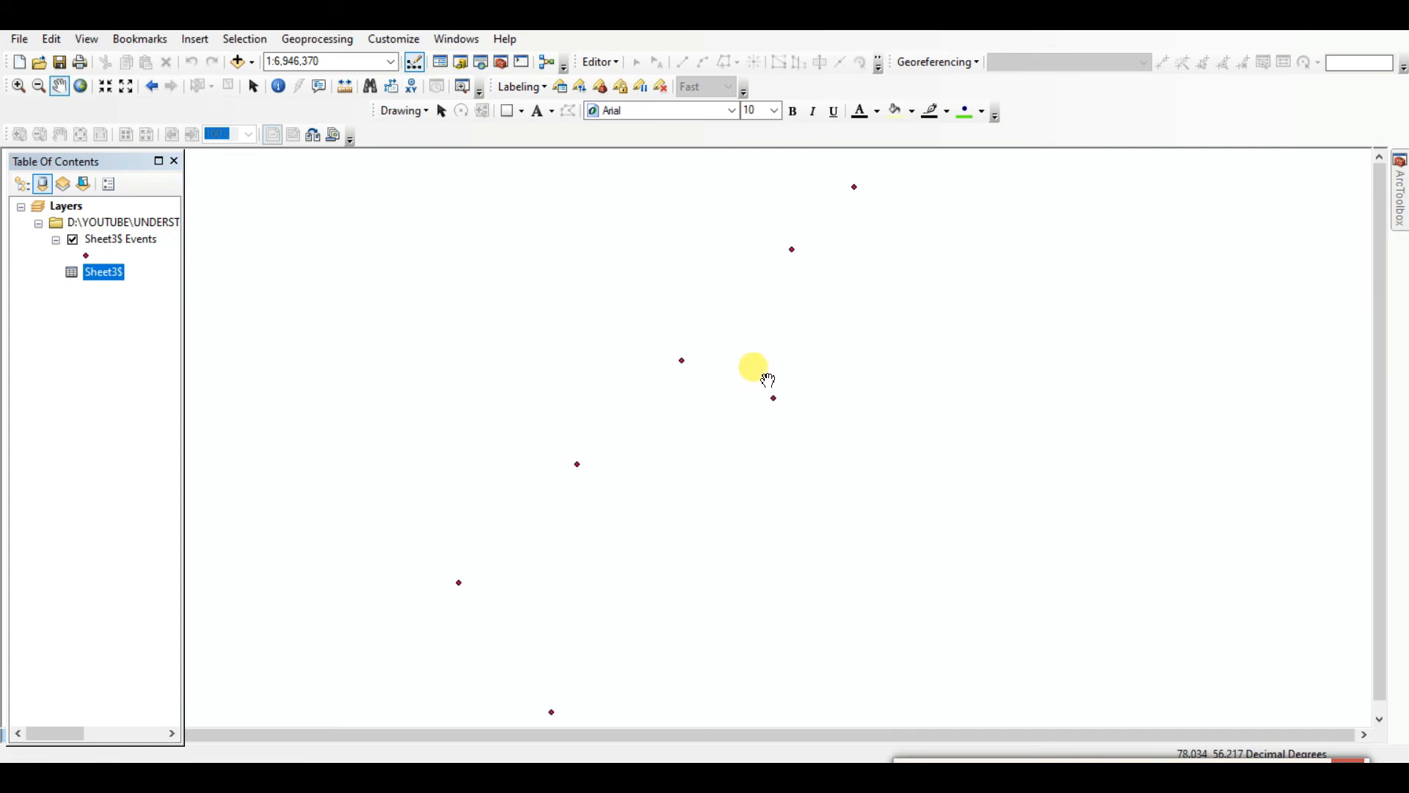
Remove the original Sheet3$ table from the map's contents.
right_click(110, 240)
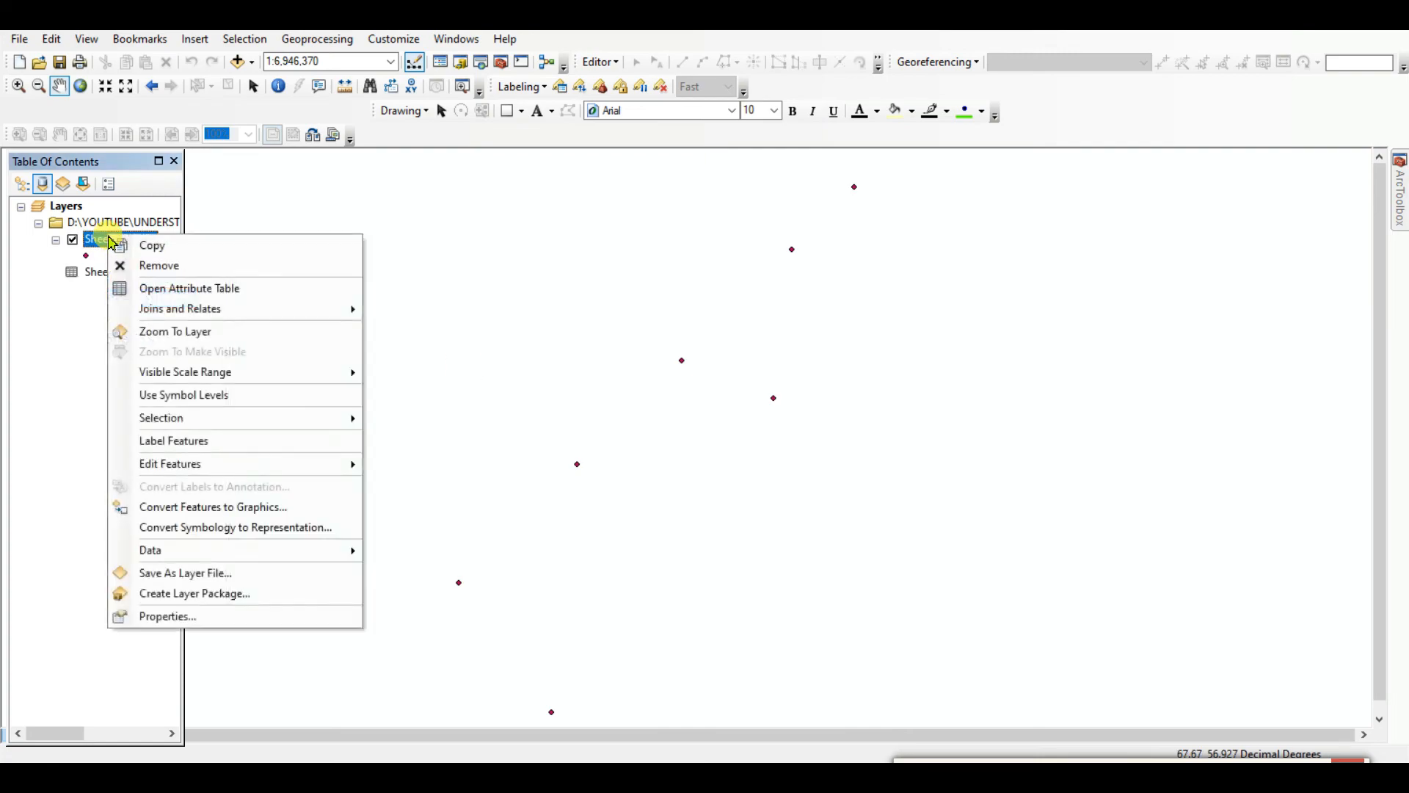
left_click(66, 379)
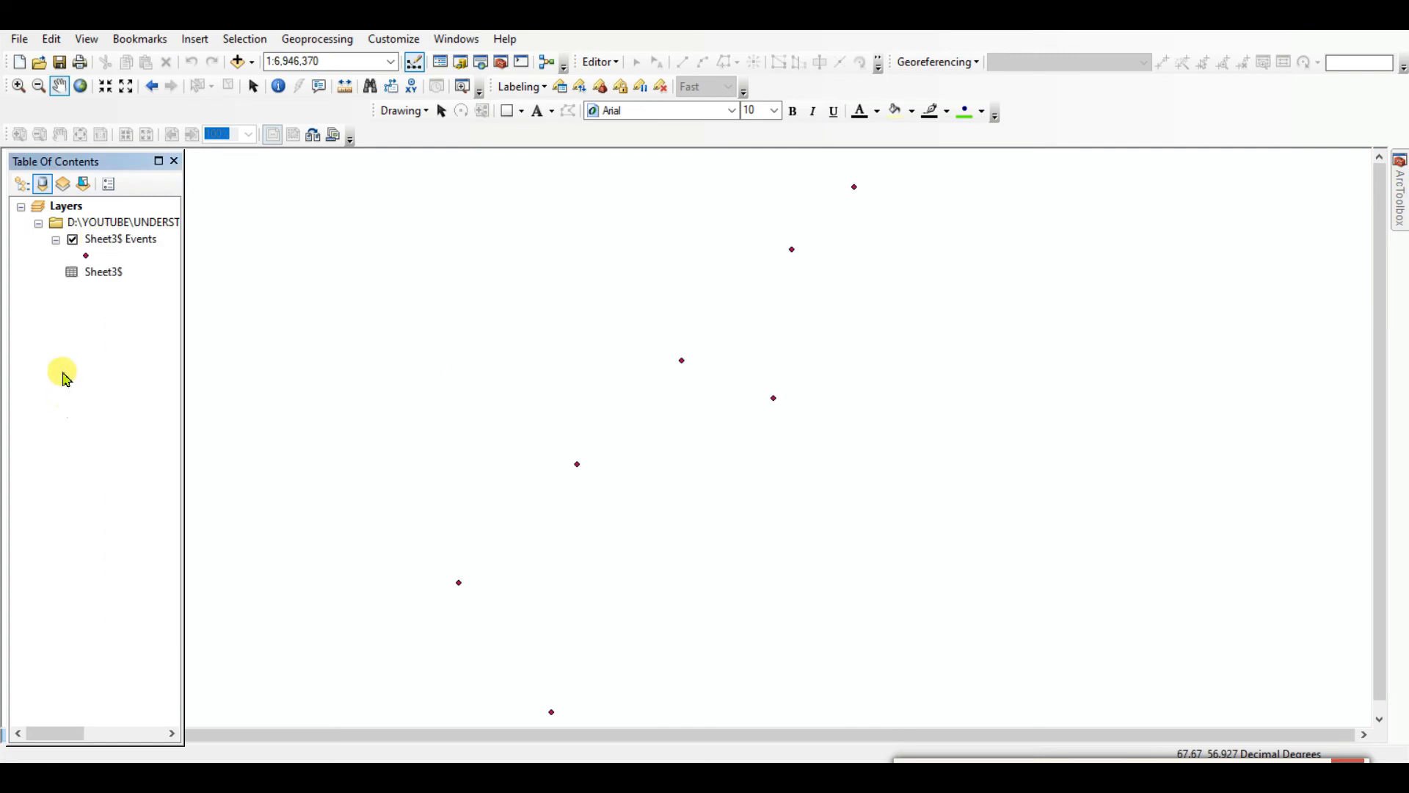
right_click(95, 273)
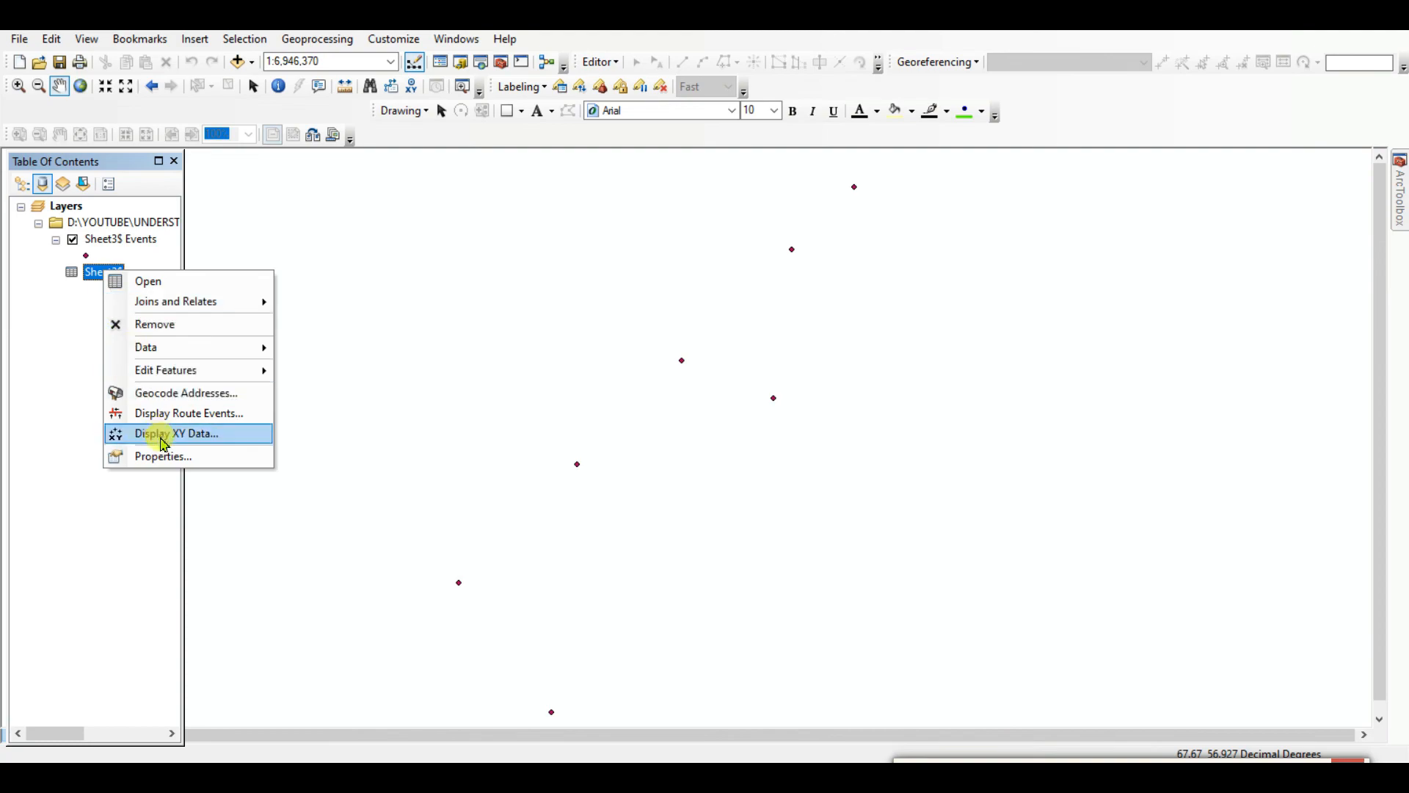
left_click(103, 505)
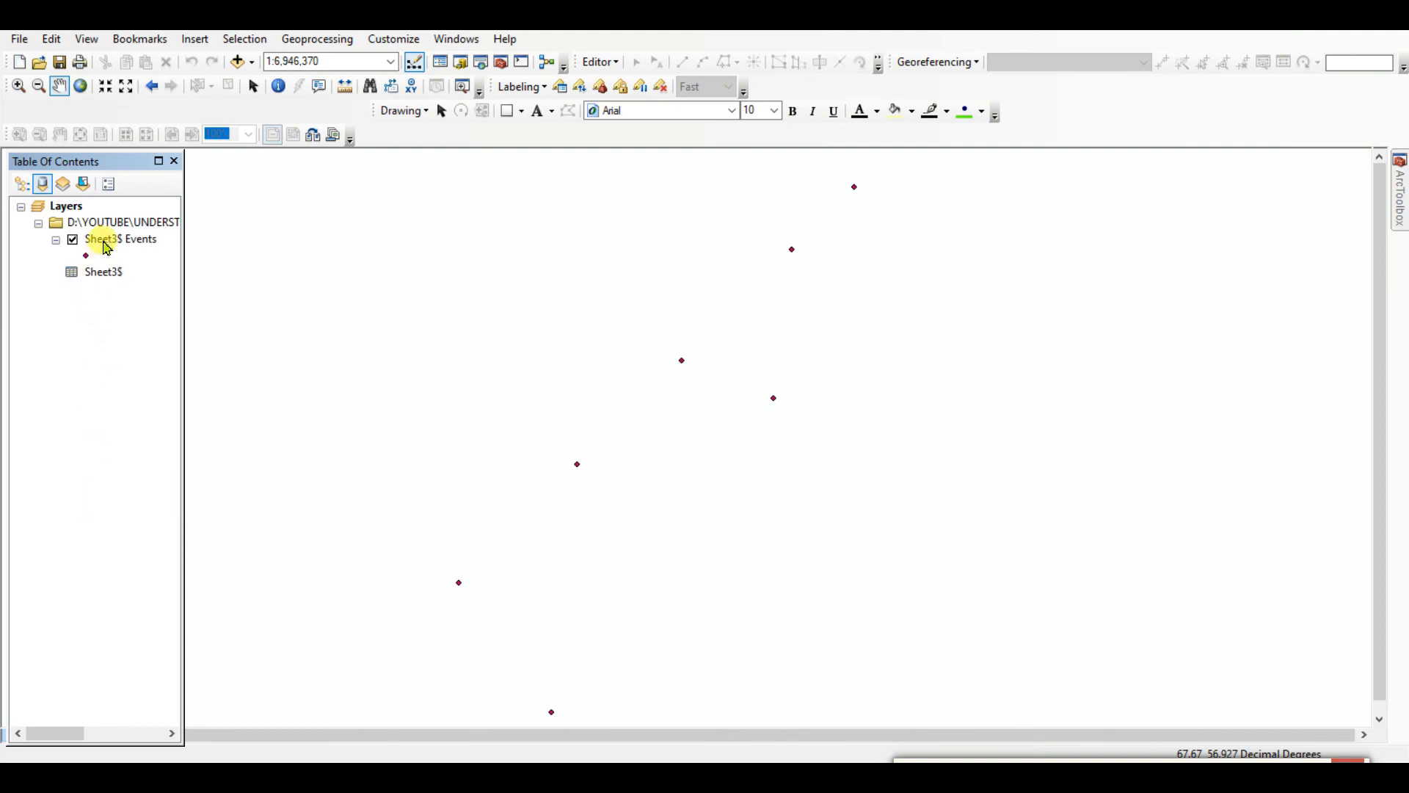
right_click(103, 272)
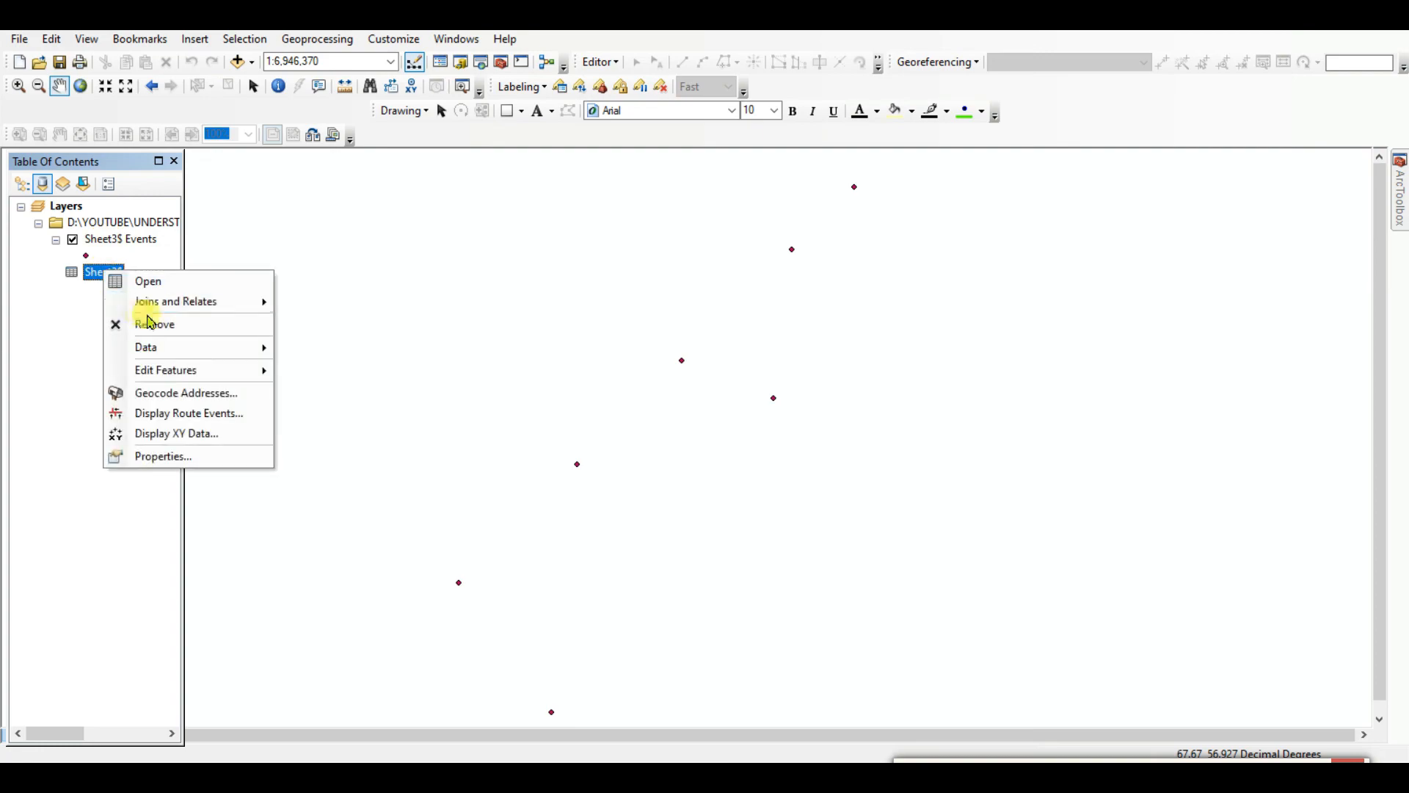
left_click(160, 328)
Change the point symbol of the Sheet3$ Events layer to the green Square 2 marker.
left_click(86, 255)
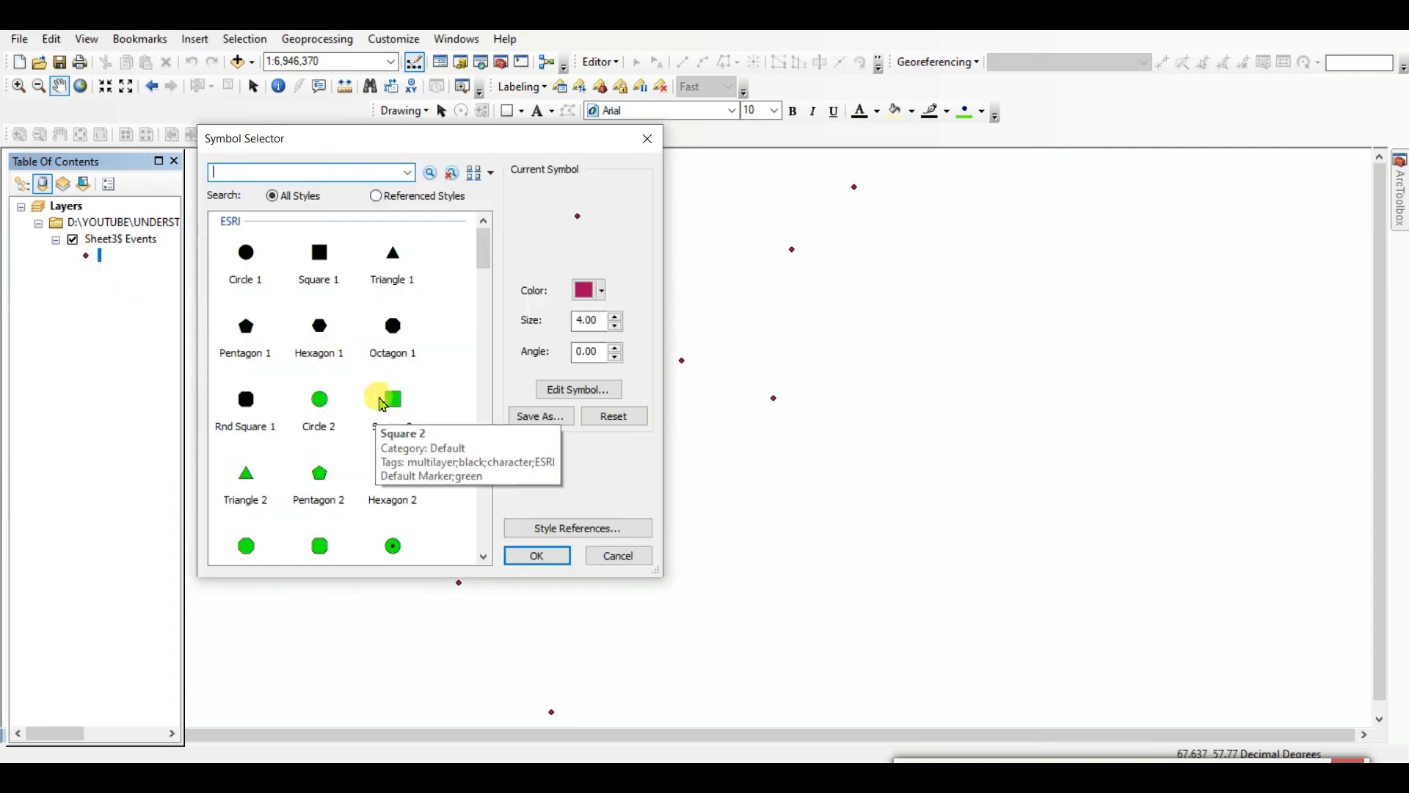
left_click(393, 400)
left_click(614, 315)
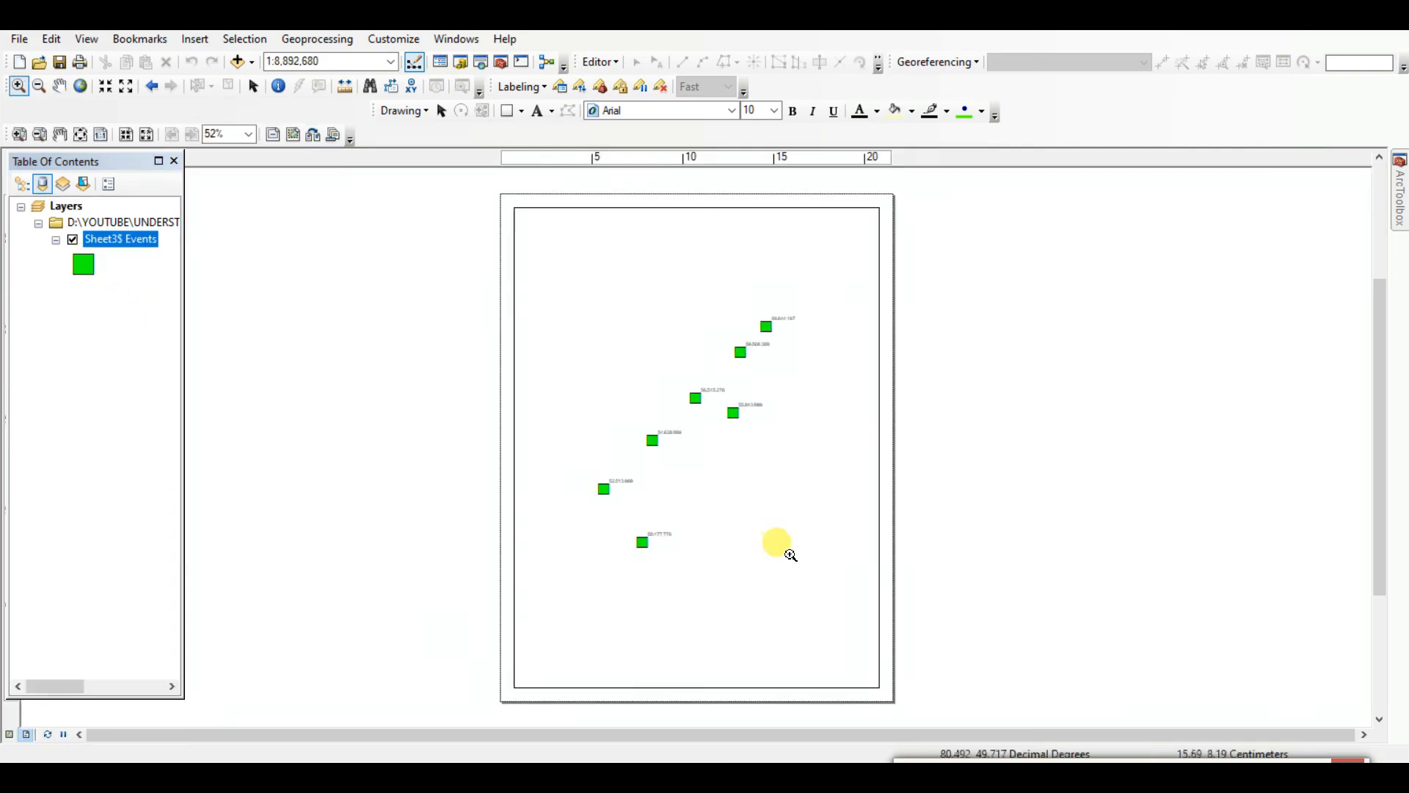
left_click(536, 555)
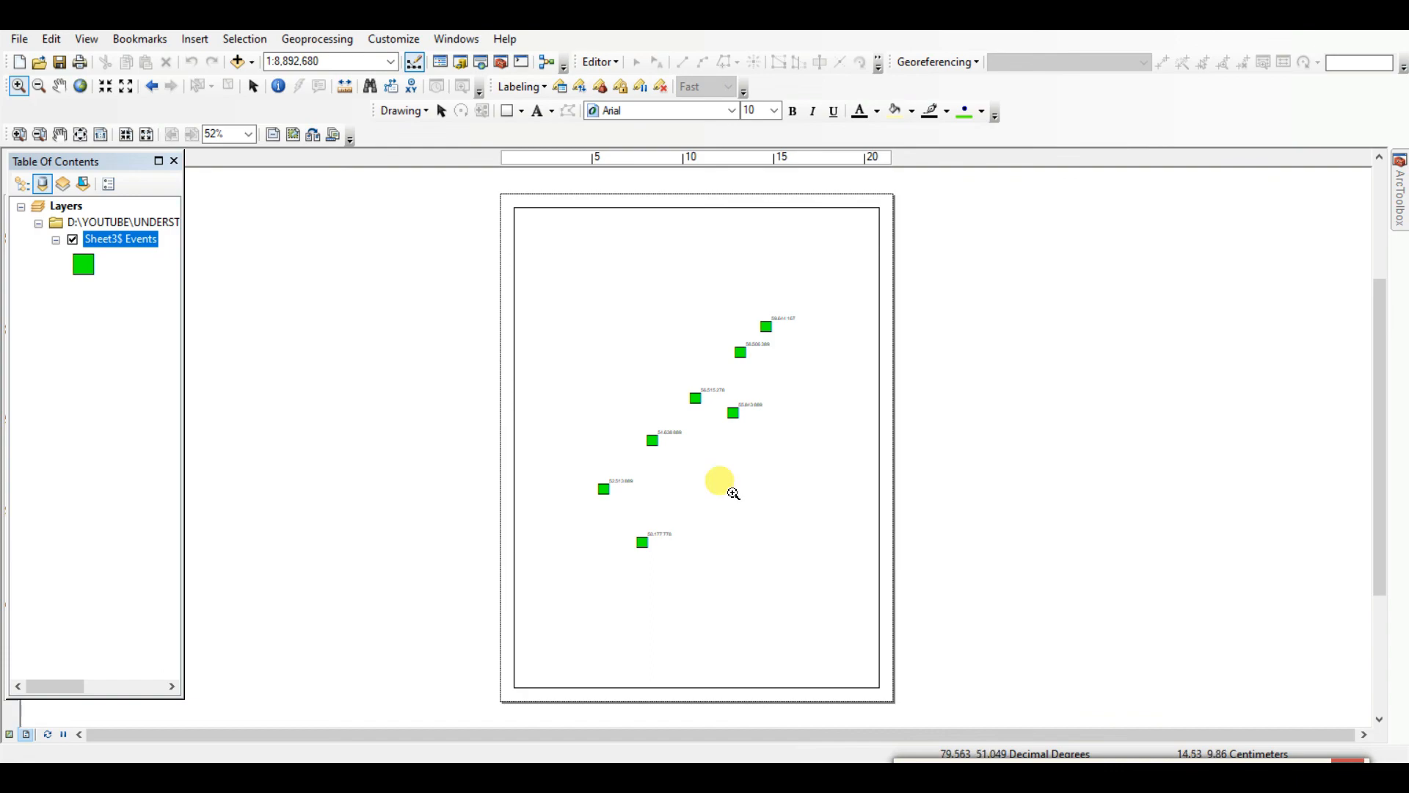
left_click_drag(577, 290, 808, 573)
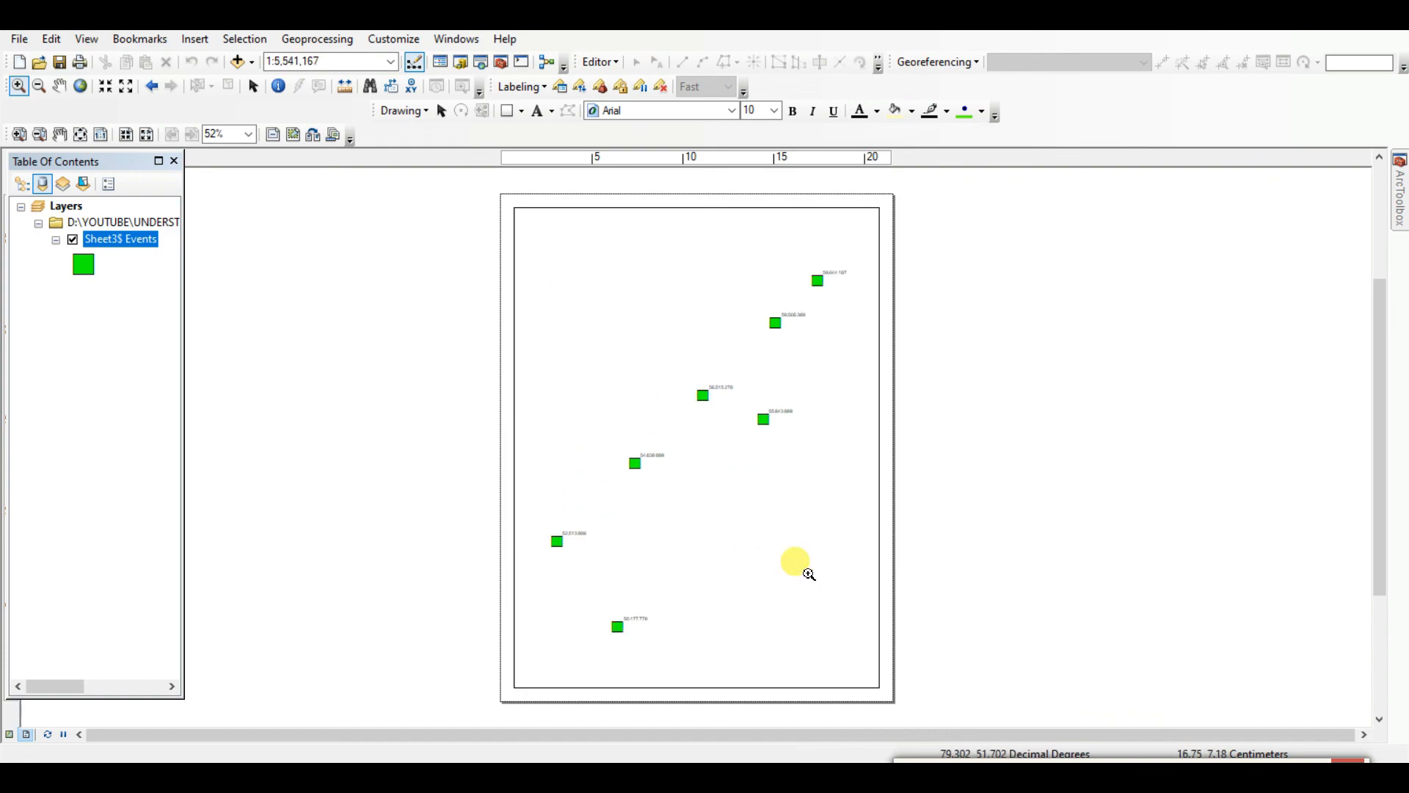